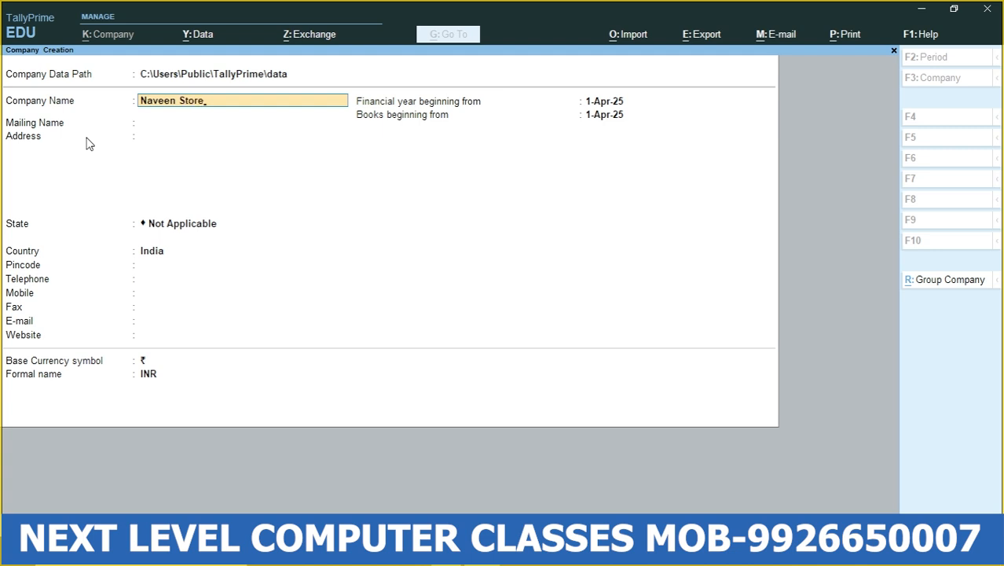
- Confirm Naveen Store as the company name and mailing name, leaving the address blank
key("Return")
key("Return")
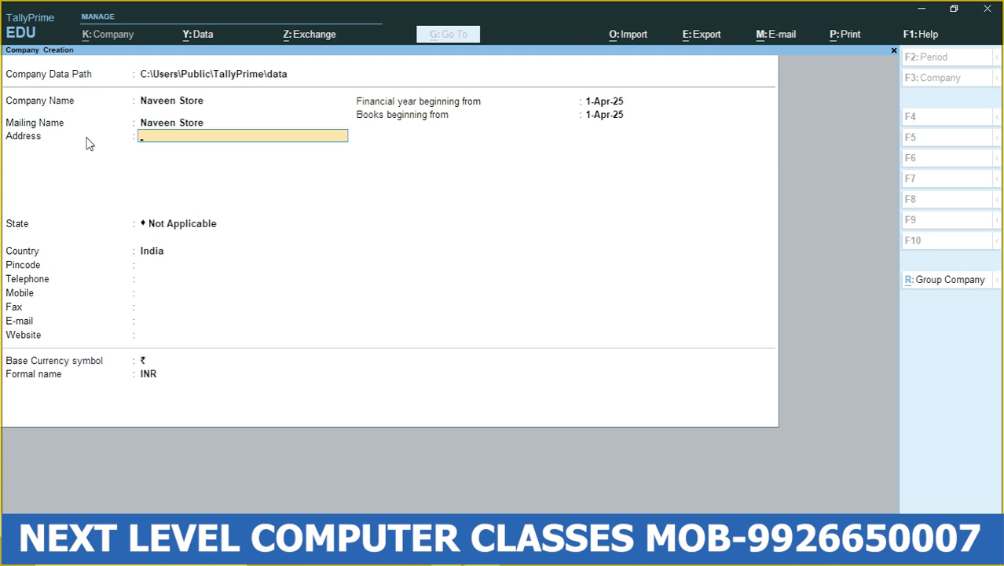
key("Return")
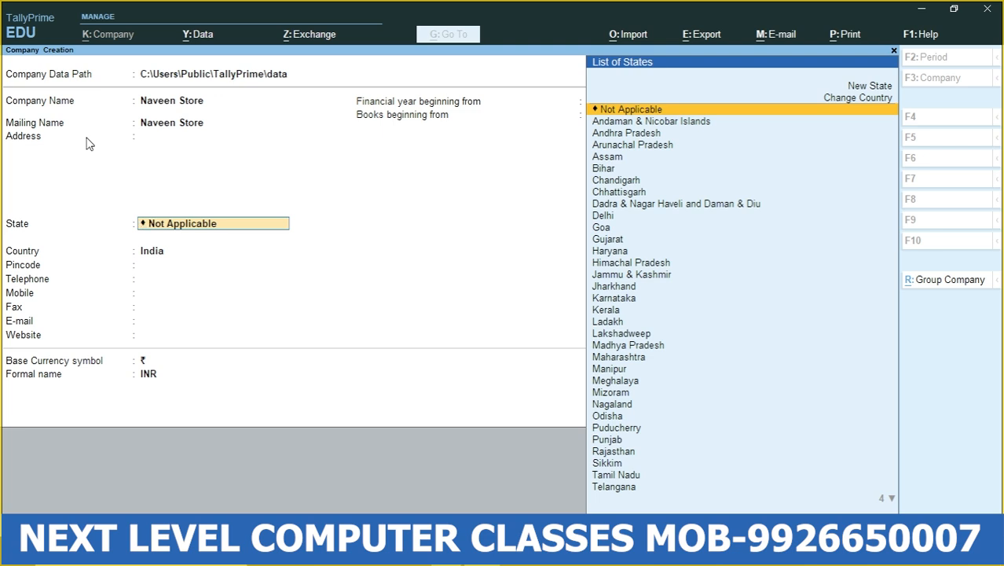
- Set the company's state to Madhya Pradesh
key("Down")
key("Down")
key("Down")
key("Down")
key("Down")
key("Down")
key("Down")
key("Down")
key("Down")
key("Down")
key("Down")
key("Down")
key("Down")
key("Down")
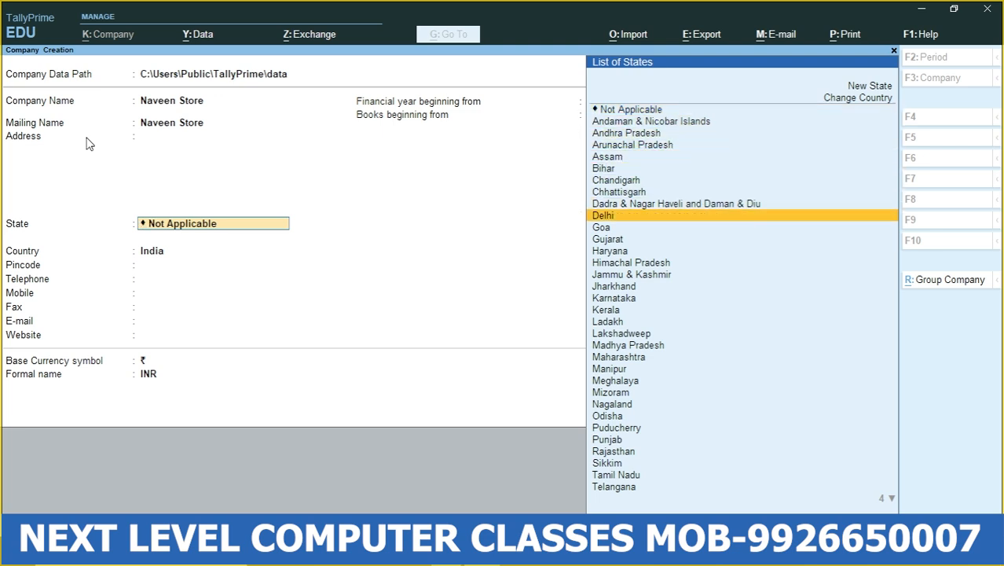
key("Down")
key("Down")
key("Down")
key("Down")
key("Down")
key("Down")
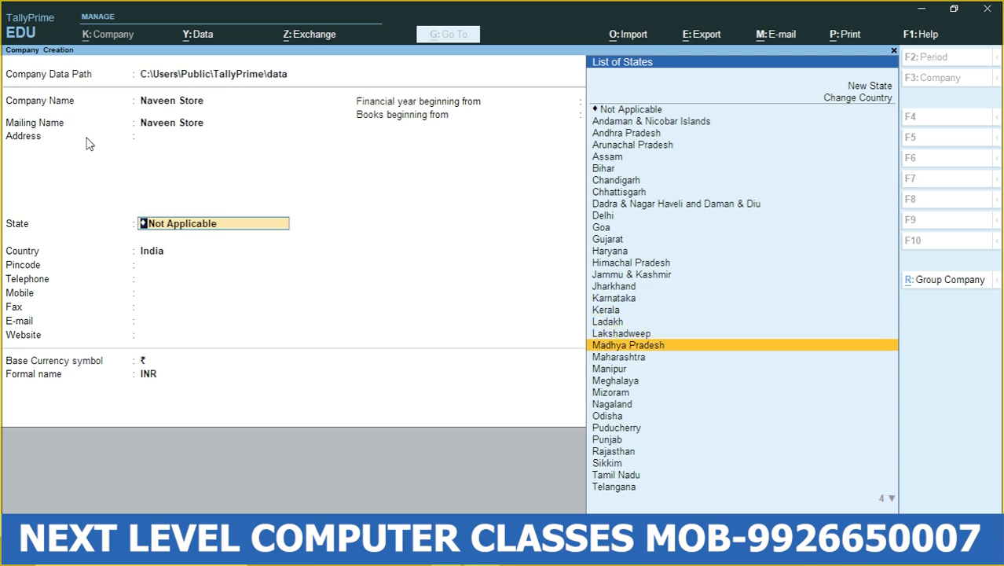
key("Return")
- Enter the company's pincode and leave the telephone, mobile, fax, e-mail and website blank
type("4")
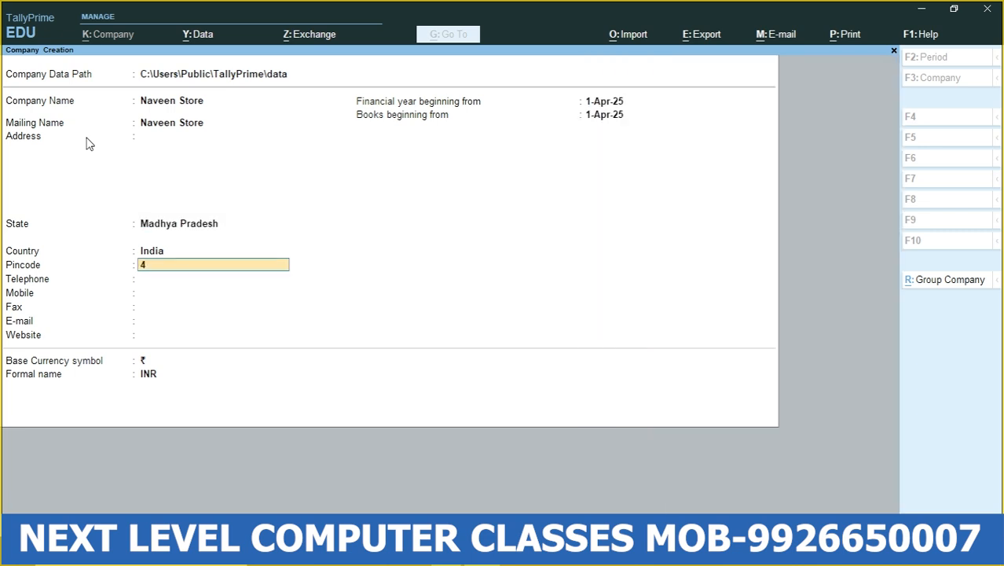
type("85001")
key("Return")
key("Return")
key("Return")
- Keep 1-Apr-25 as the financial year and books start with ₹/INR as base currency, and create the company
key("Return")
key("Return")
key("Return")
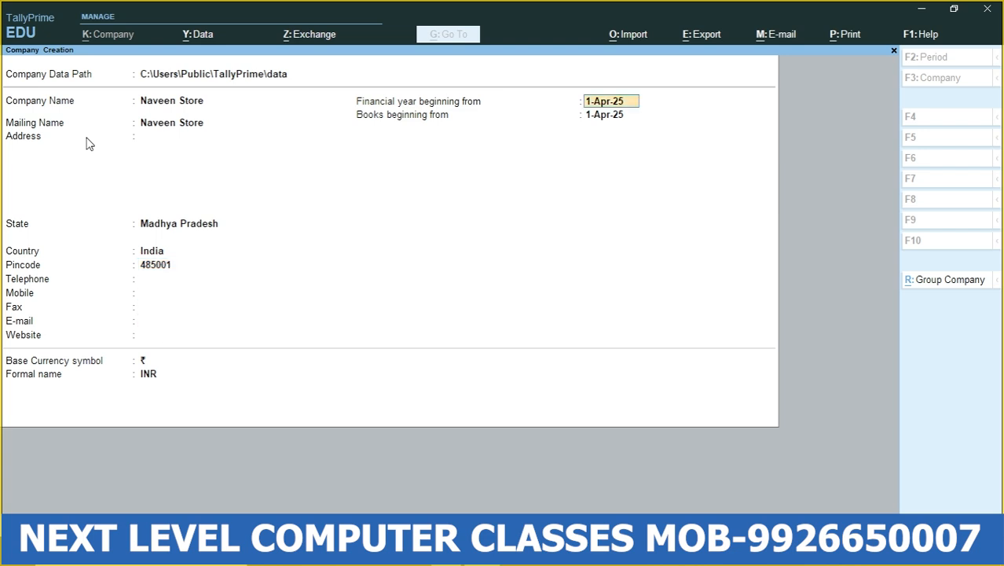
key("Return")
key("Return")
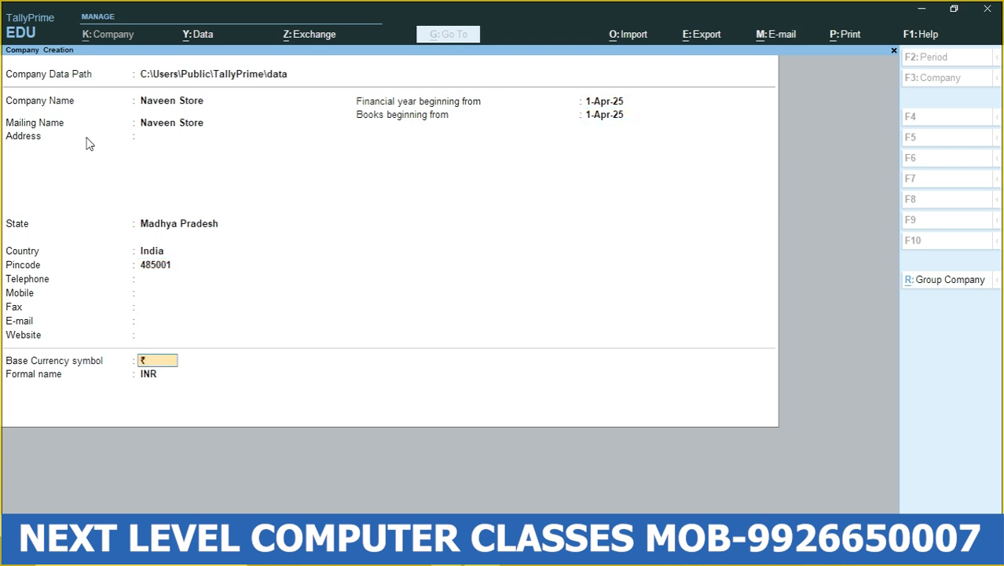
key("Return")
key("Return")
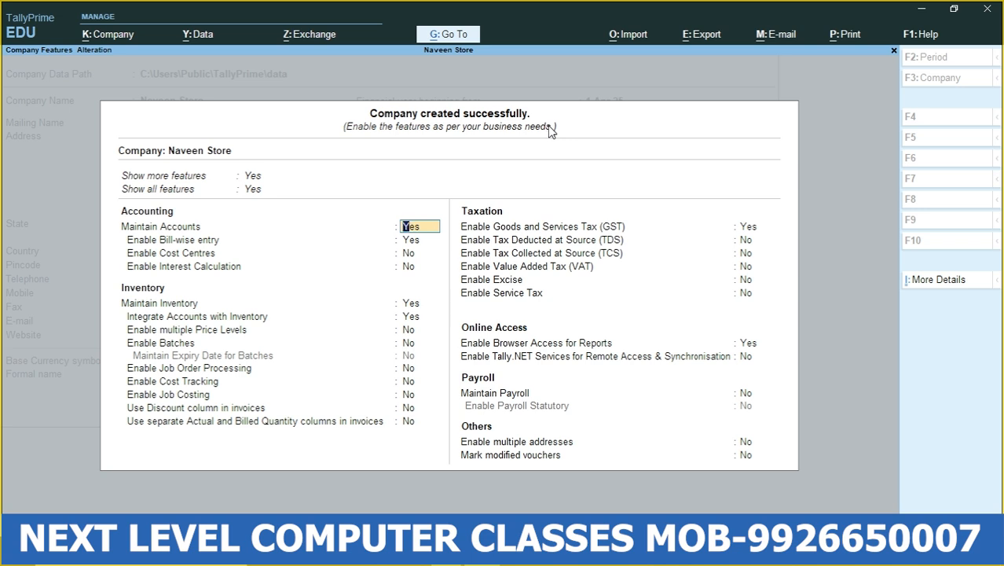
- Keep the default accounting and inventory features and enable Goods and Services Tax (GST) for the company
key("Return")
key("Return")
key("Return")
key("Return")
key("Return")
key("Return")
key("Return")
key("Return")
key("Return")
key("Return")
key("Return")
key("Return")
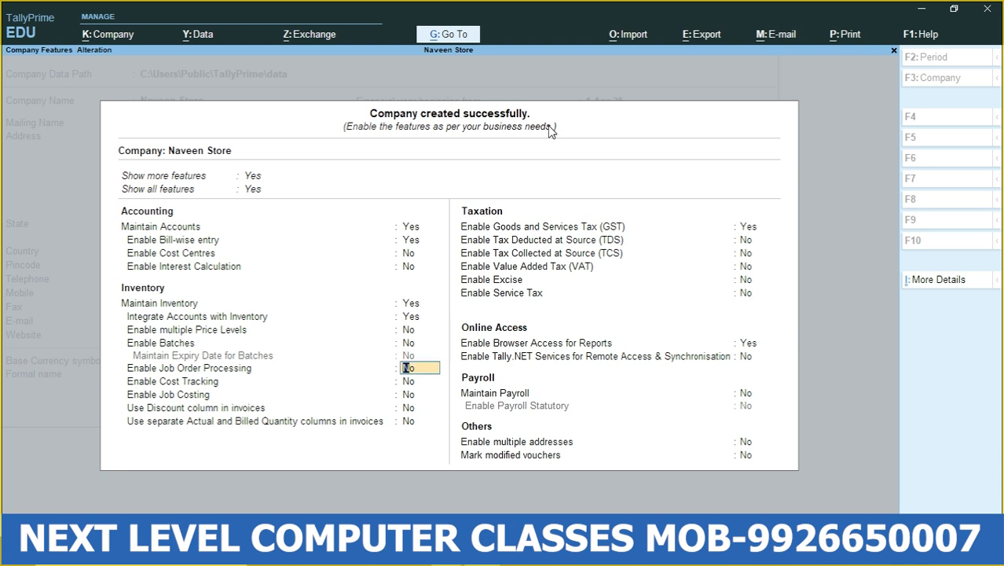
key("Return")
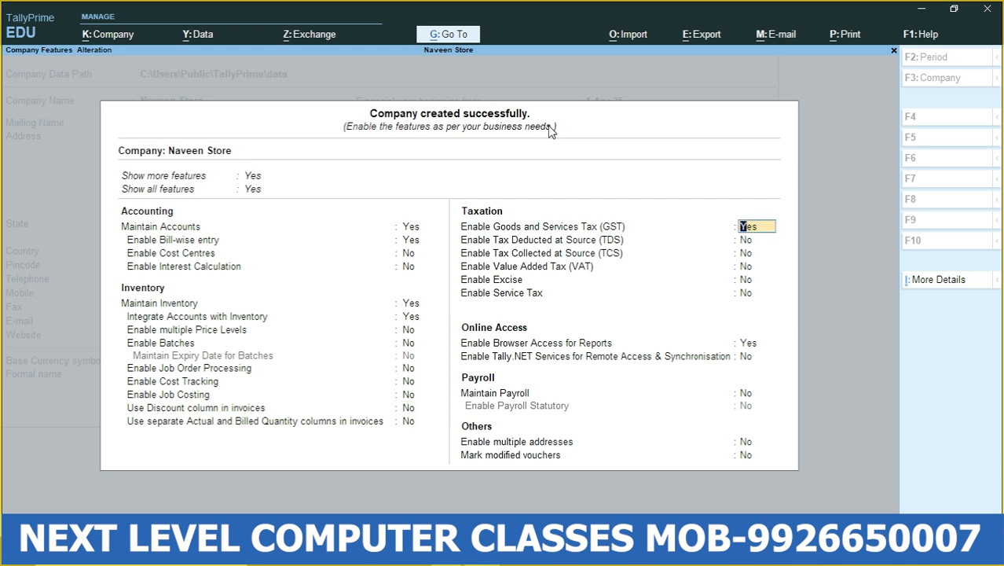
key("Return")
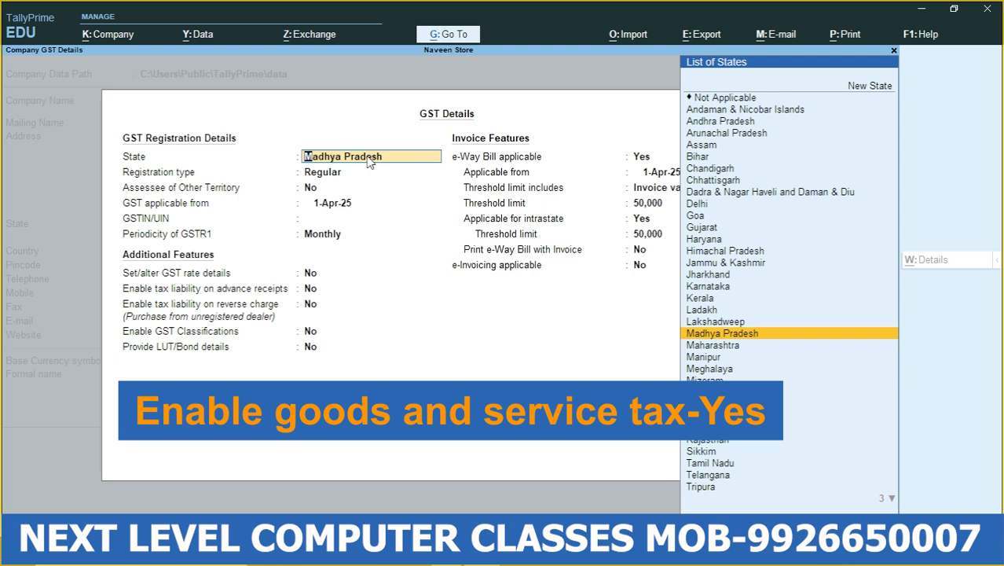
- Keep the GST registration as Madhya Pradesh, Regular, not an assessee of other territory, applicable from 1-Apr-25
key("Return")
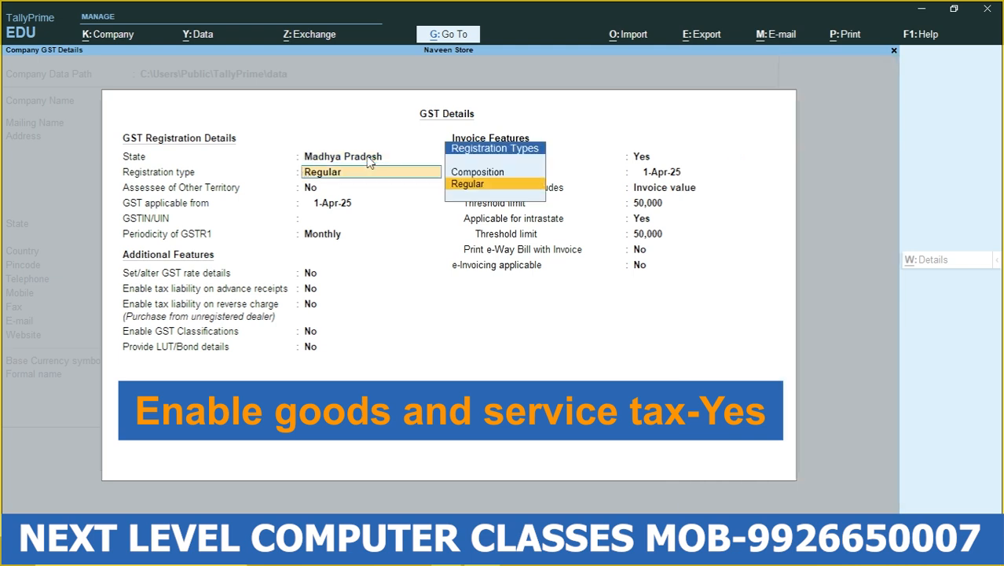
key("Return")
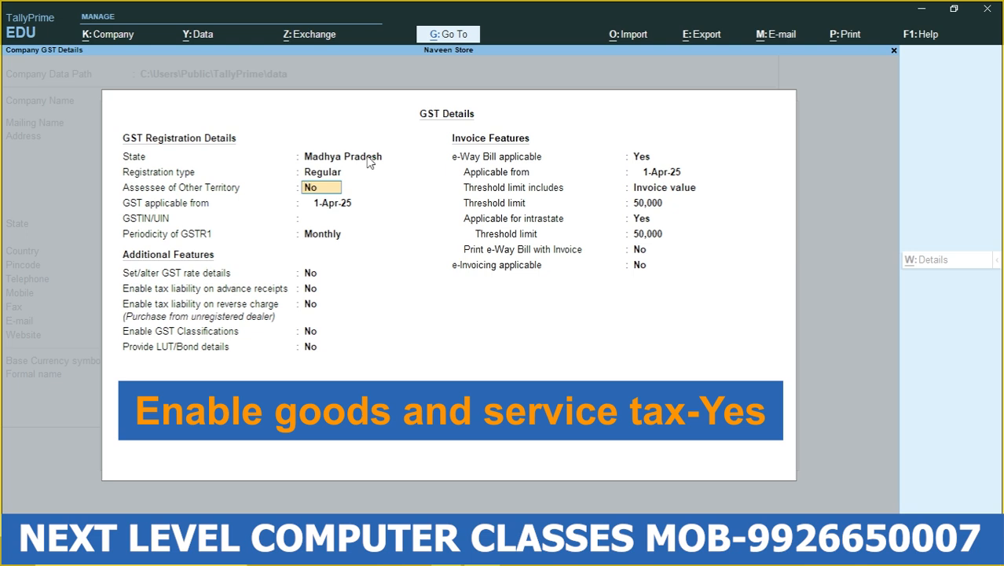
key("Return")
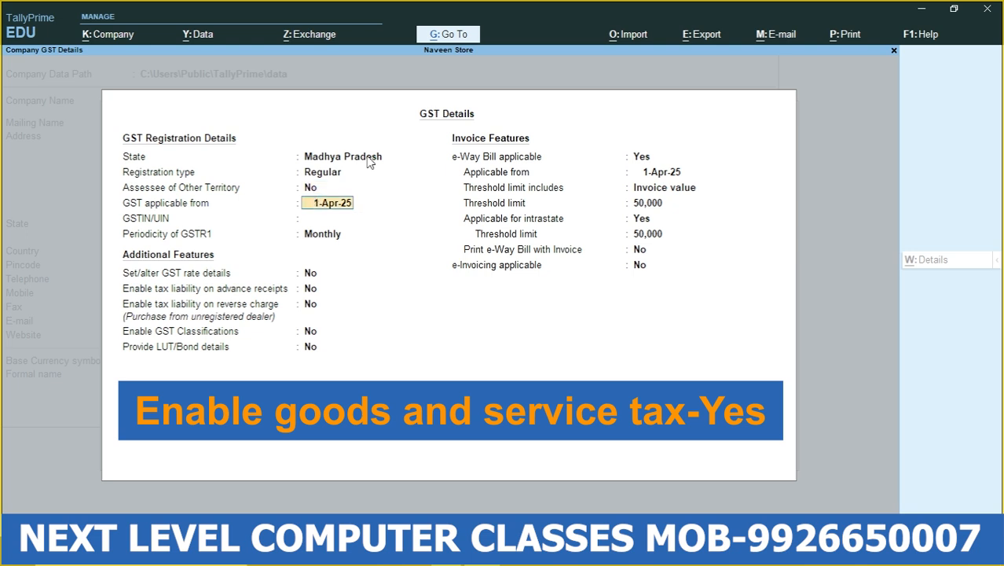
key("Return")
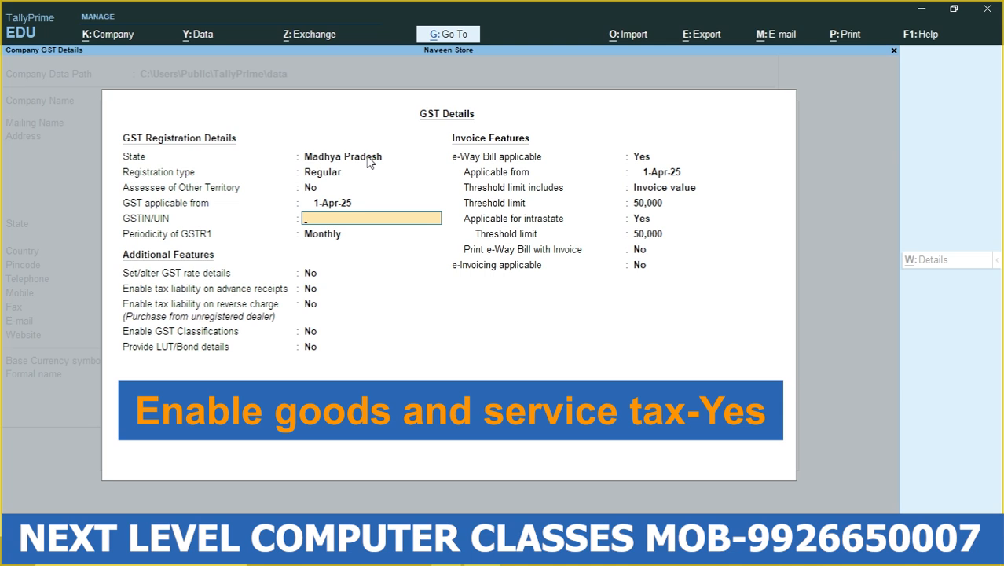
- Enter the company's GSTIN/UIN and keep the GSTR1 periodicity at Monthly
type("23ABVFR1212A1ZR")
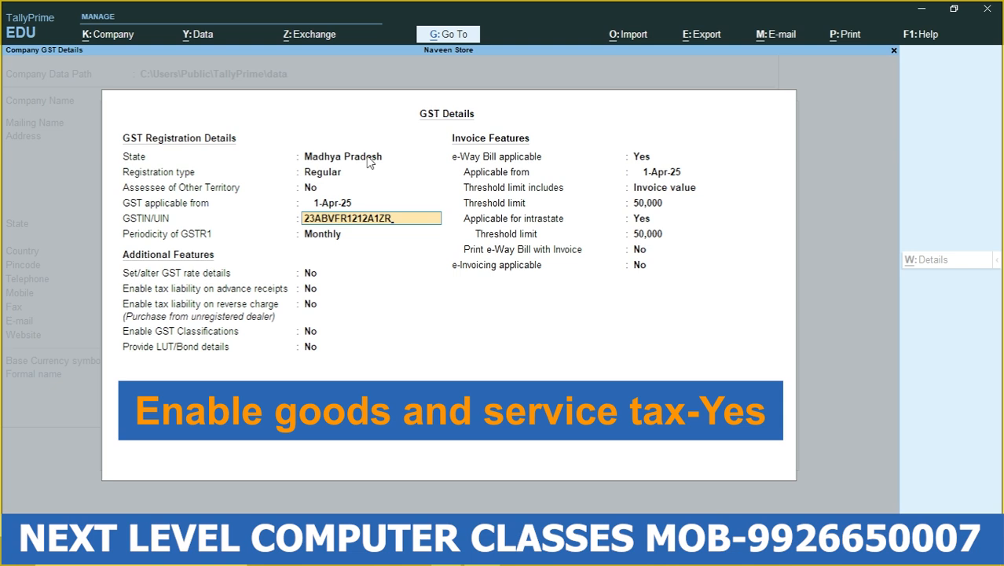
key("Return")
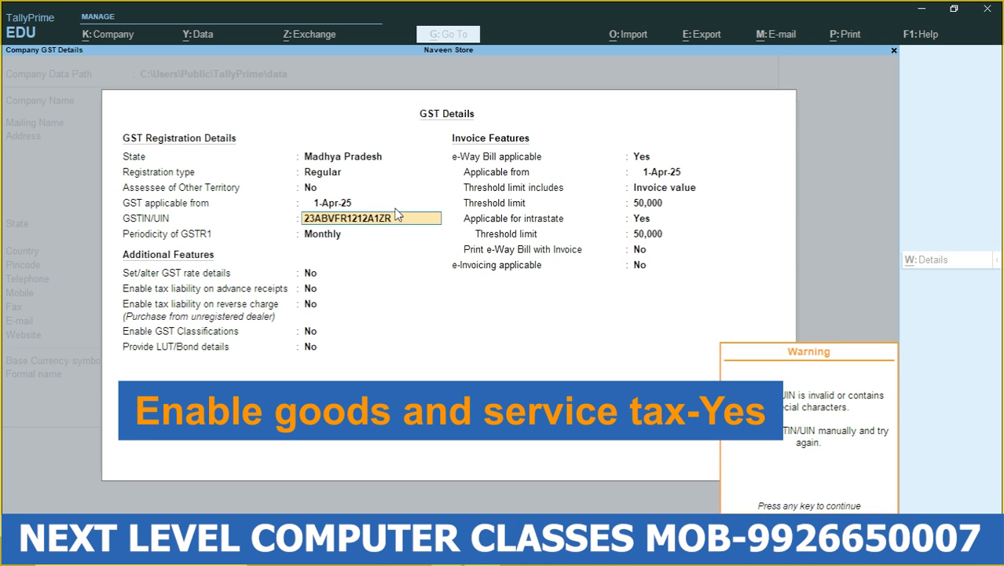
key("Return")
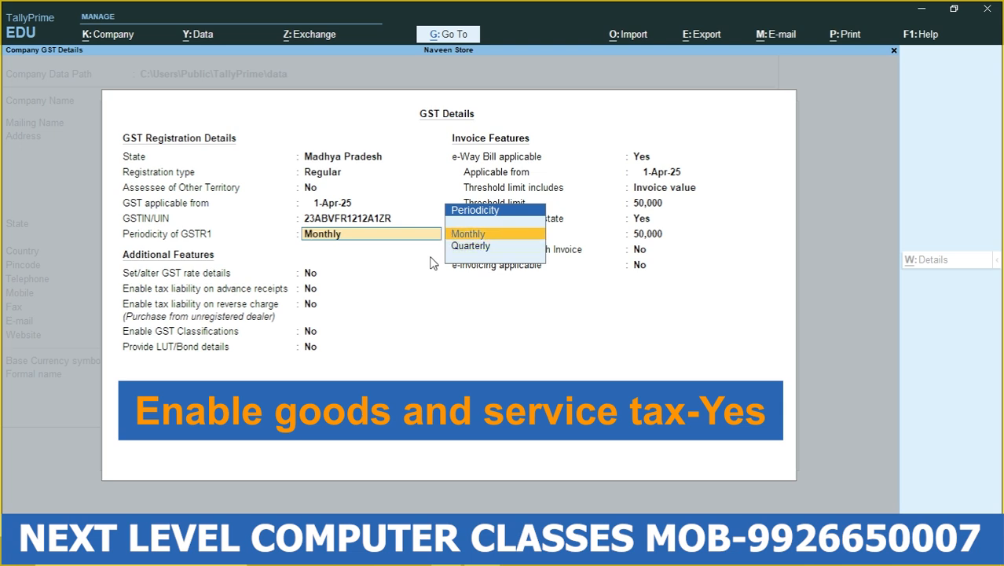
key("Return")
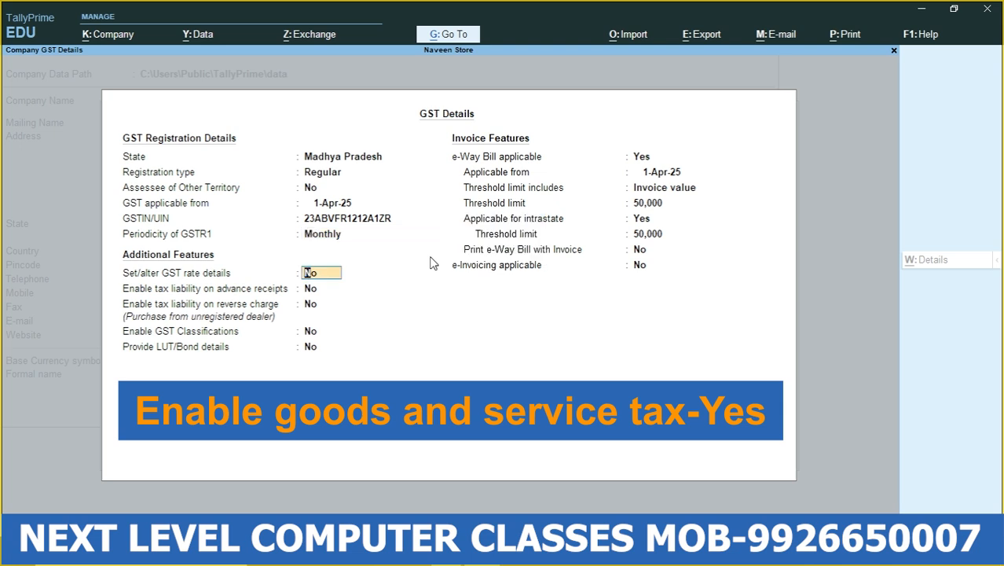
- Enable GST Classifications and leave the other additional GST features at No
key("Return")
key("Return")
key("Return")
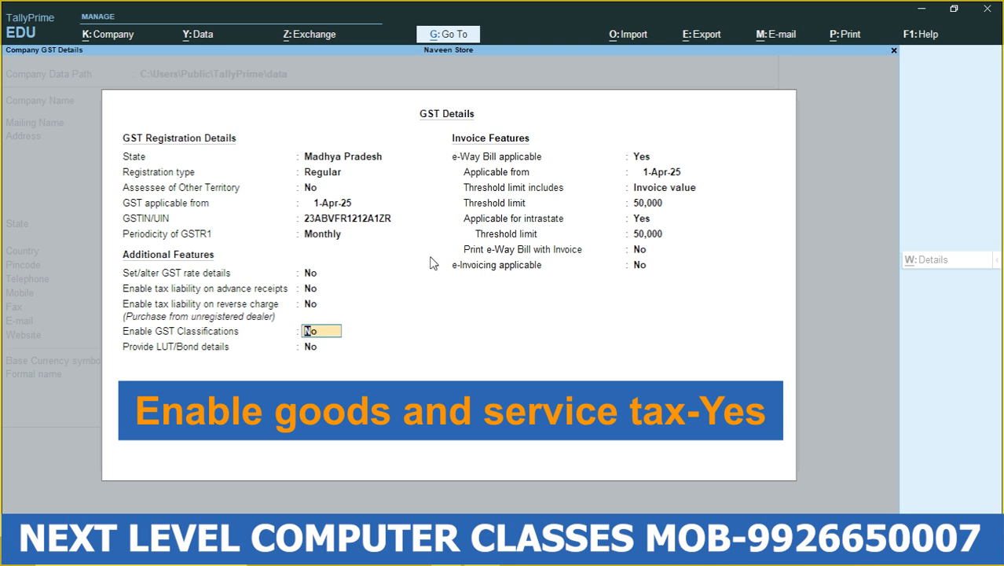
type("yes")
key("Return")
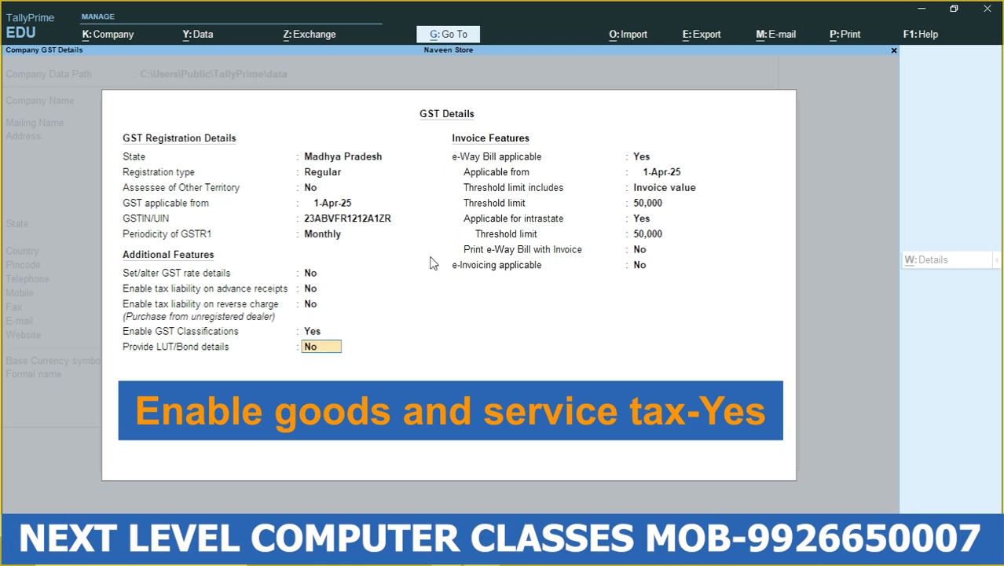
key("Return")
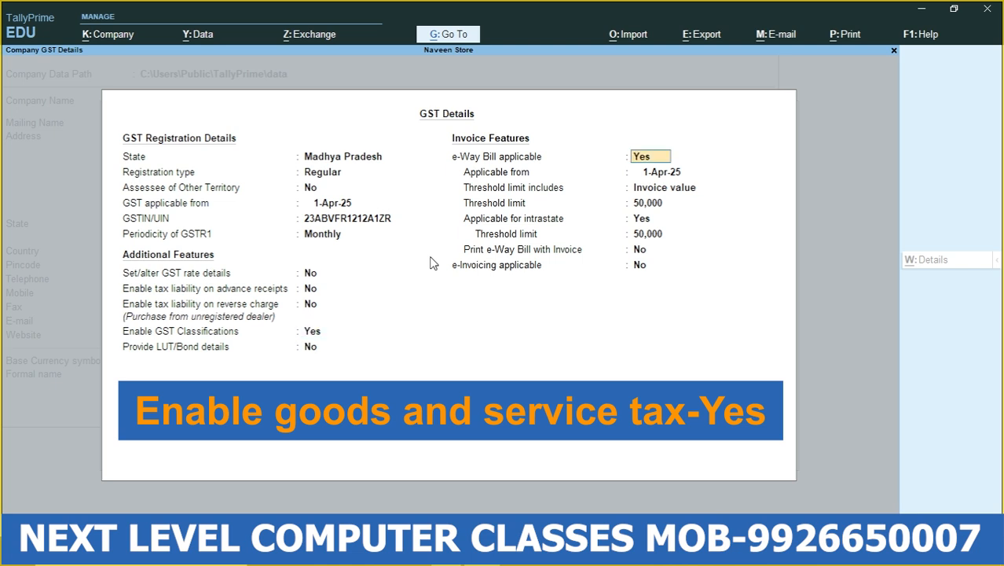
- Keep e-Way Bill applicable from 1-Apr-25 with 50,000 thresholds and e-Invoicing at No, and accept the GST details
key("Return")
key("Return")
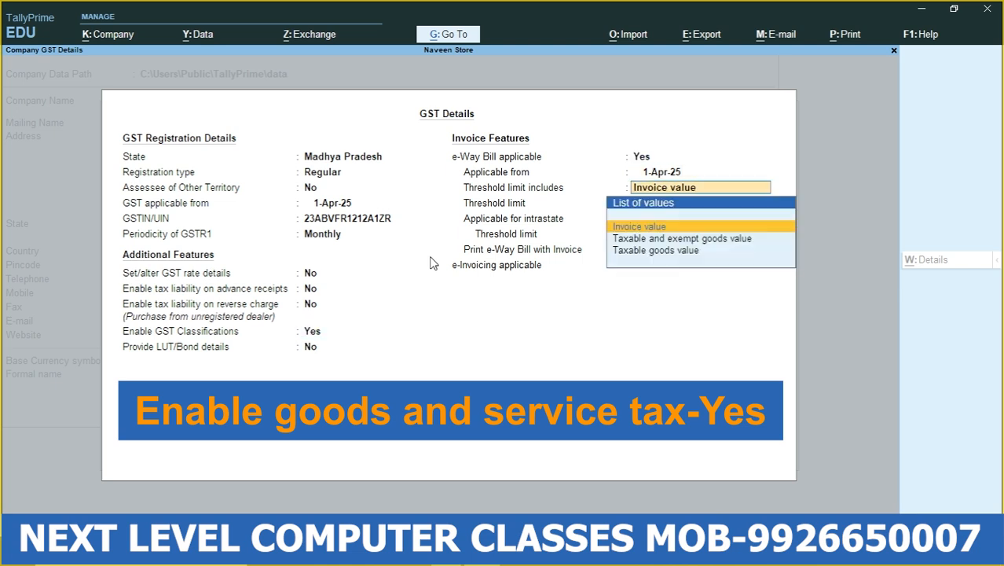
key("Return")
key("Return")
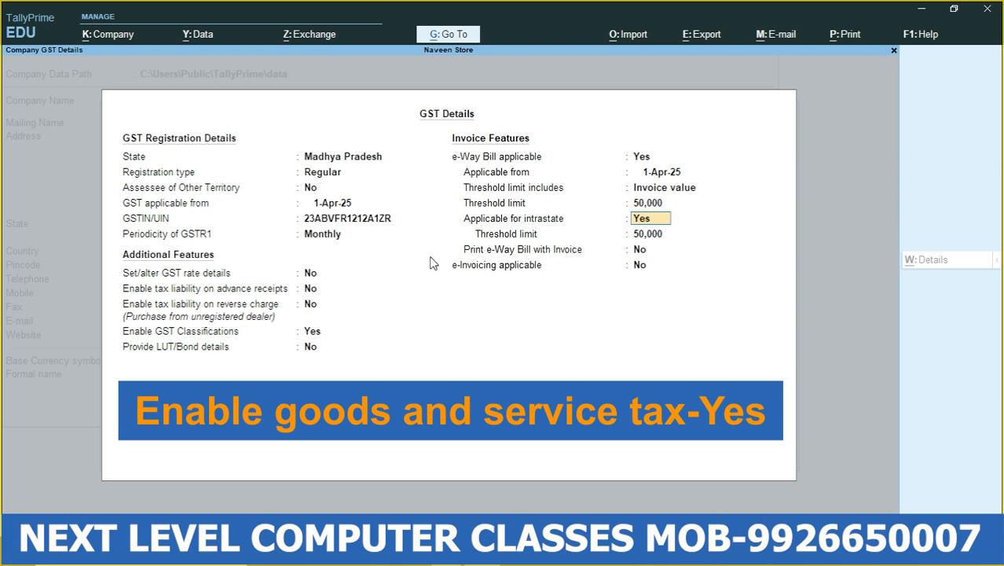
key("Return")
key("Return")
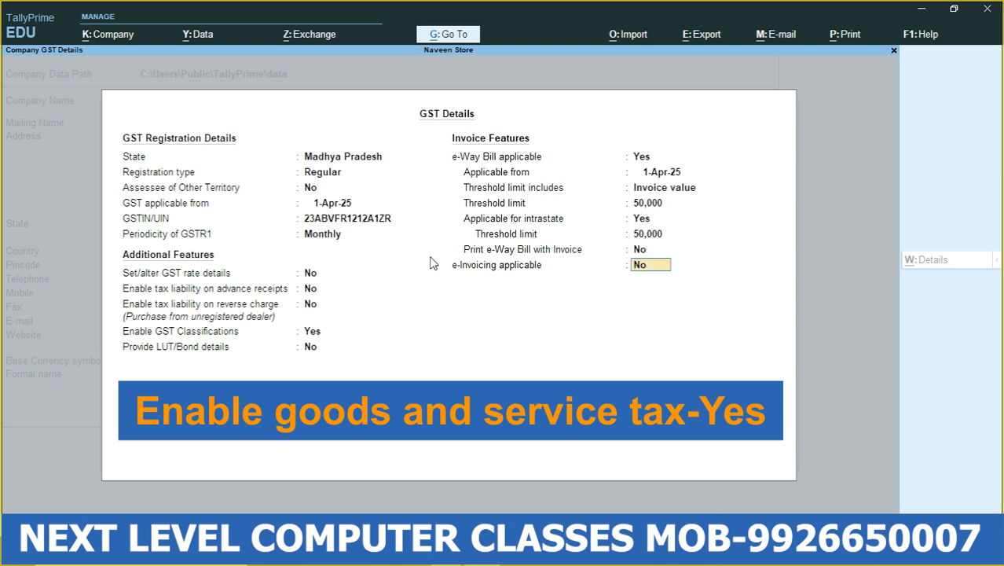
key("Return")
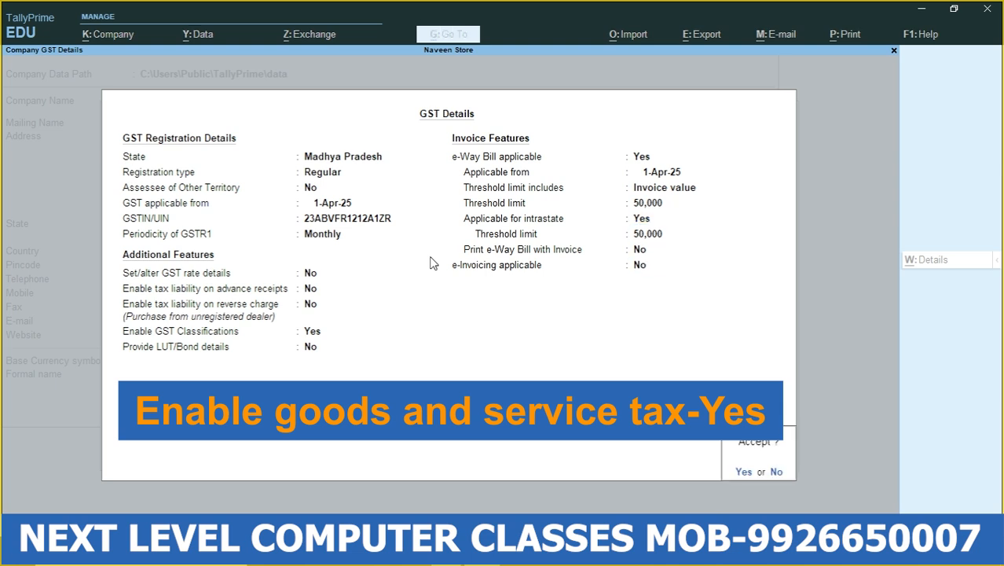
key("Return")
- Leave the remaining company features at their defaults and save the feature settings
key("Return")
key("Return")
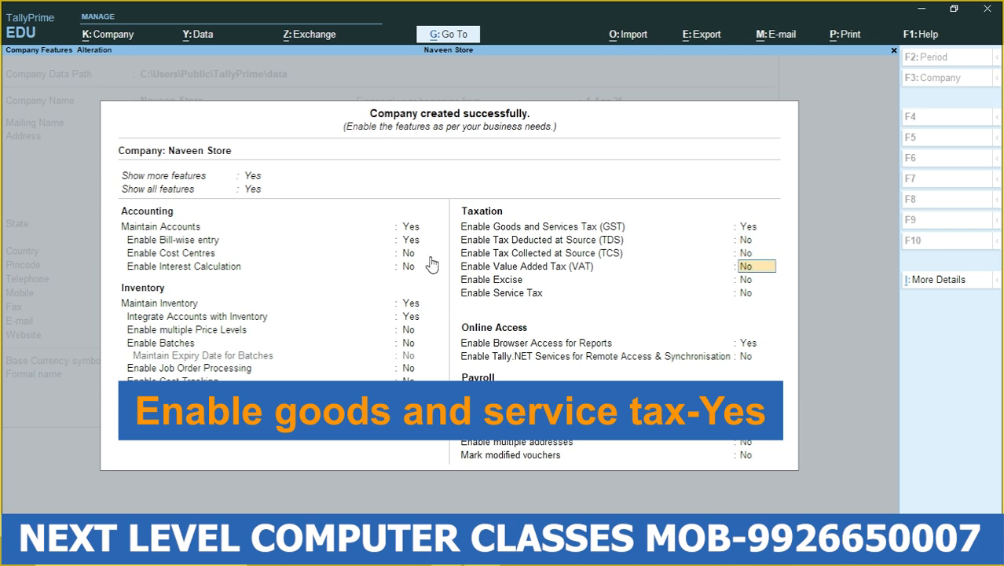
key("Return")
key("Return")
key("Return")
key("Return")
key("Return")
key("Return")
key("Return")
key("Return")
key("Return")
key("Return")
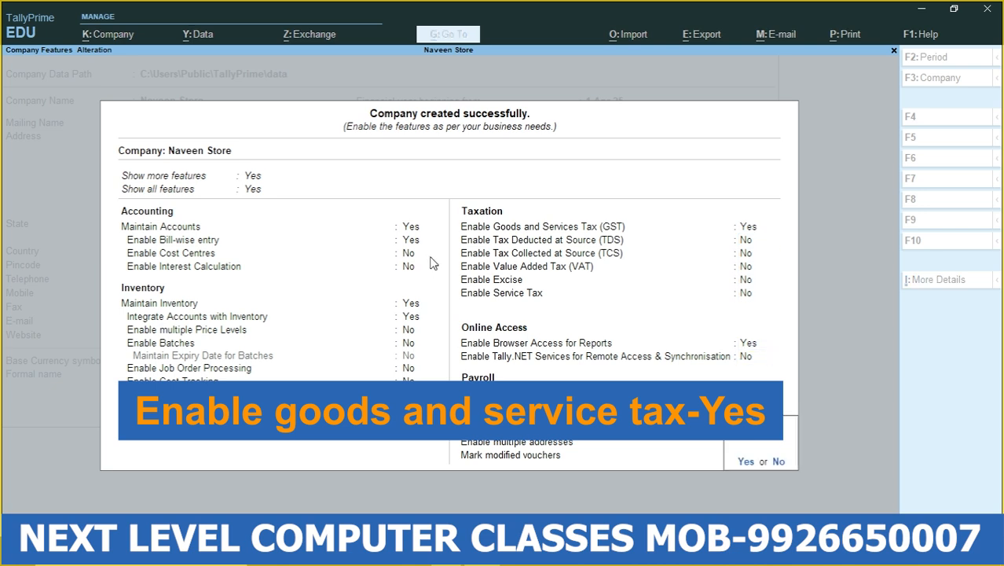
key("Return")
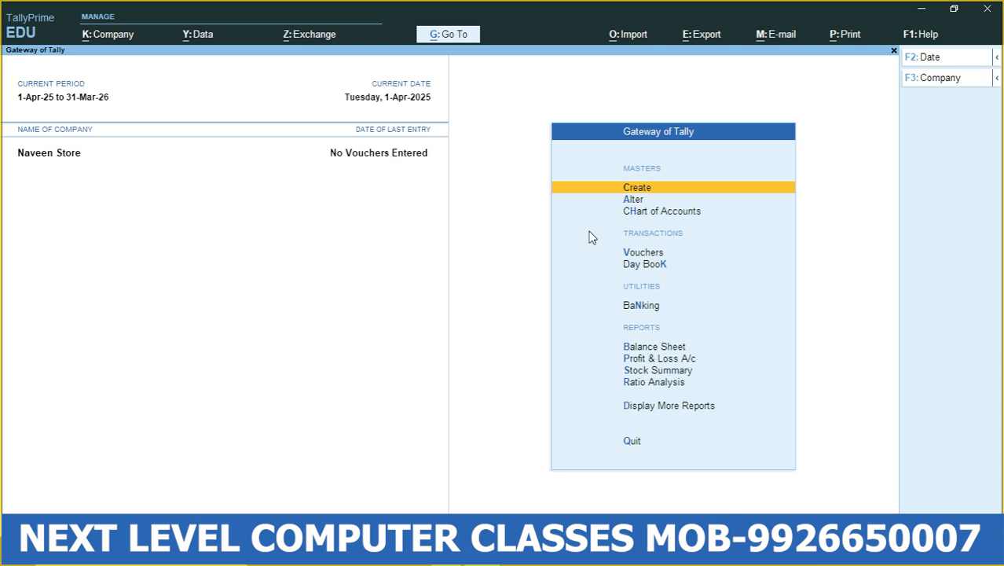
- Open a new Purchase voucher for the company
key("Down")
key("Down")
key("Down")
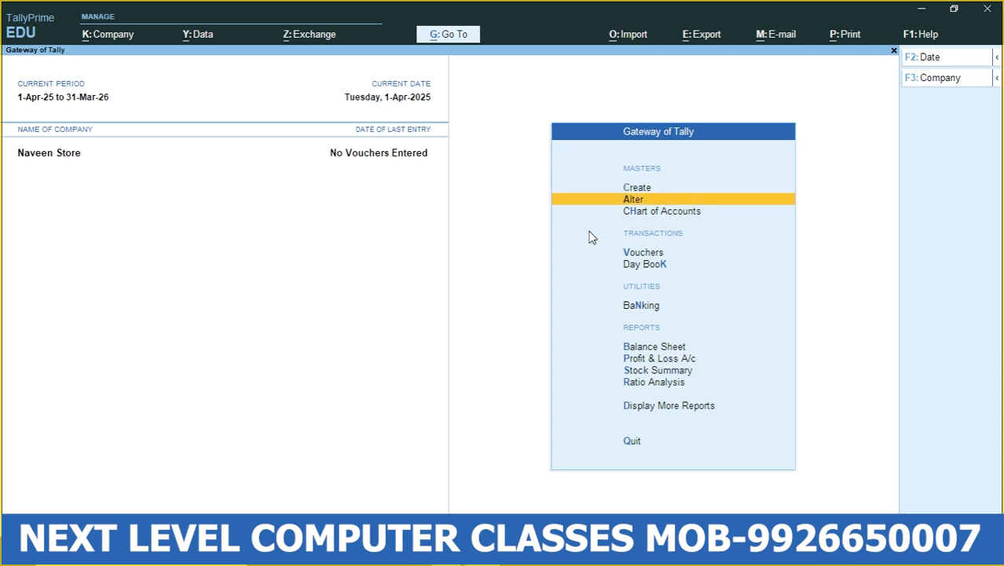
key("Return")
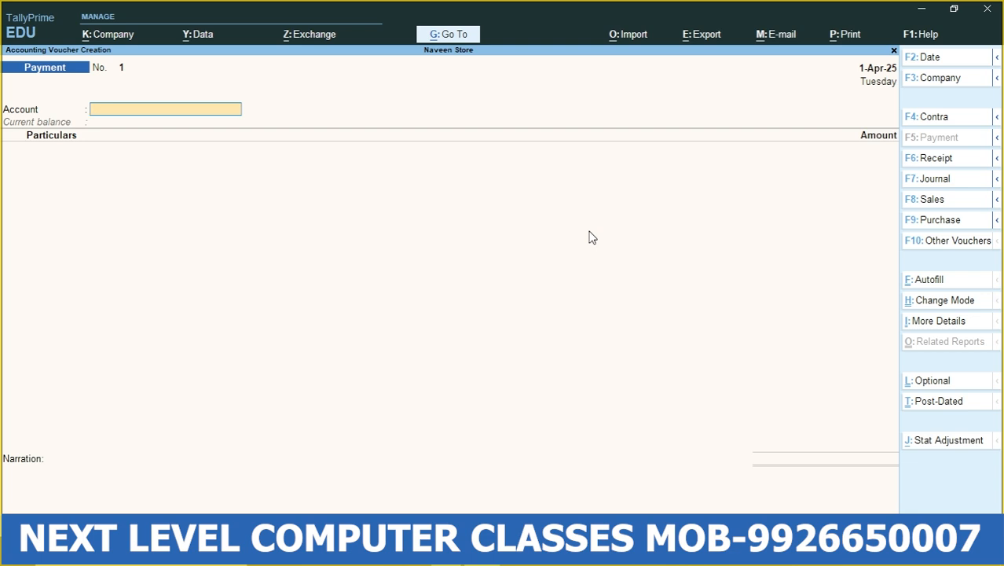
left_click(939, 226)
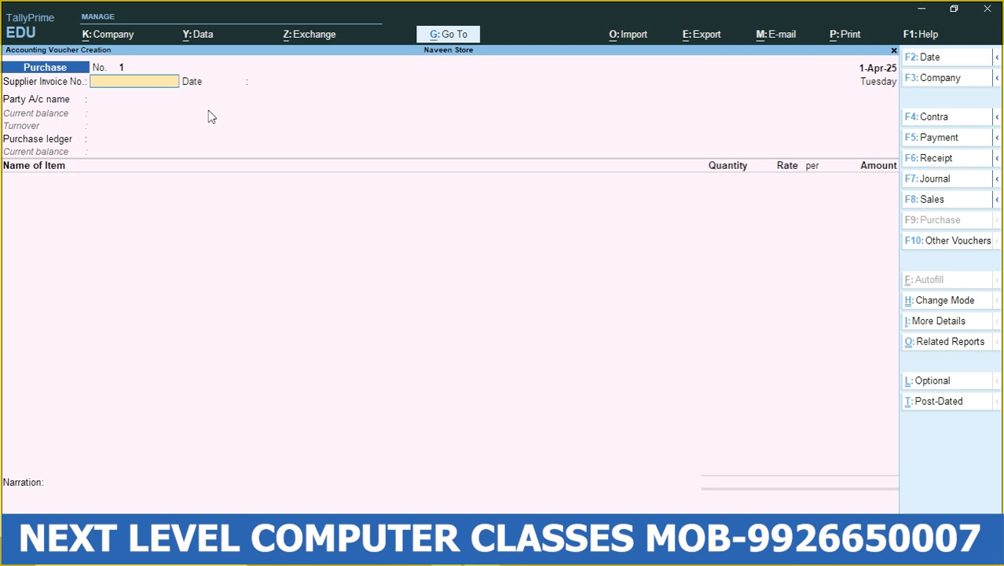
- Set the supplier invoice number to 12 and its date to 1-Apr-25
type("2")
key("Return")
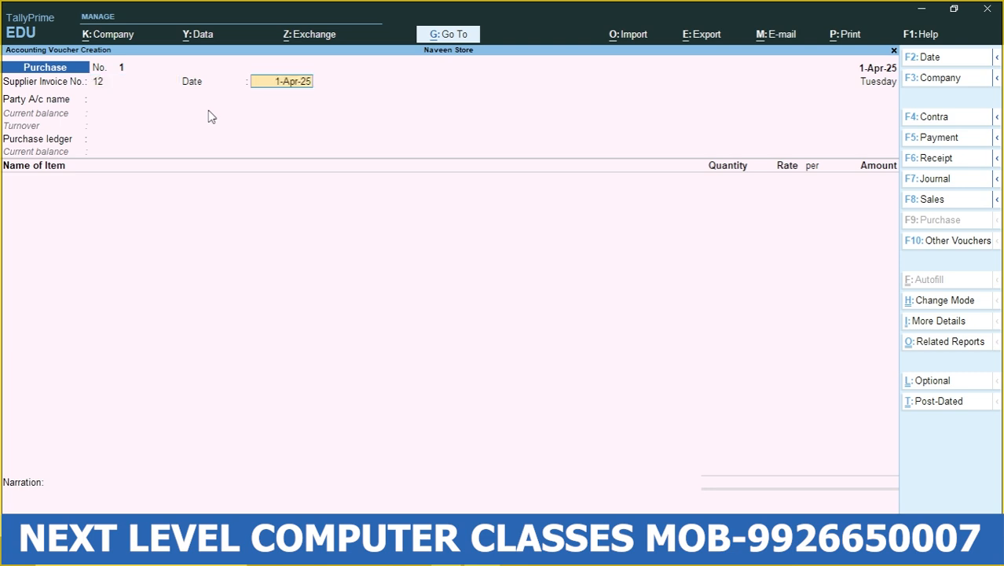
key("Return")
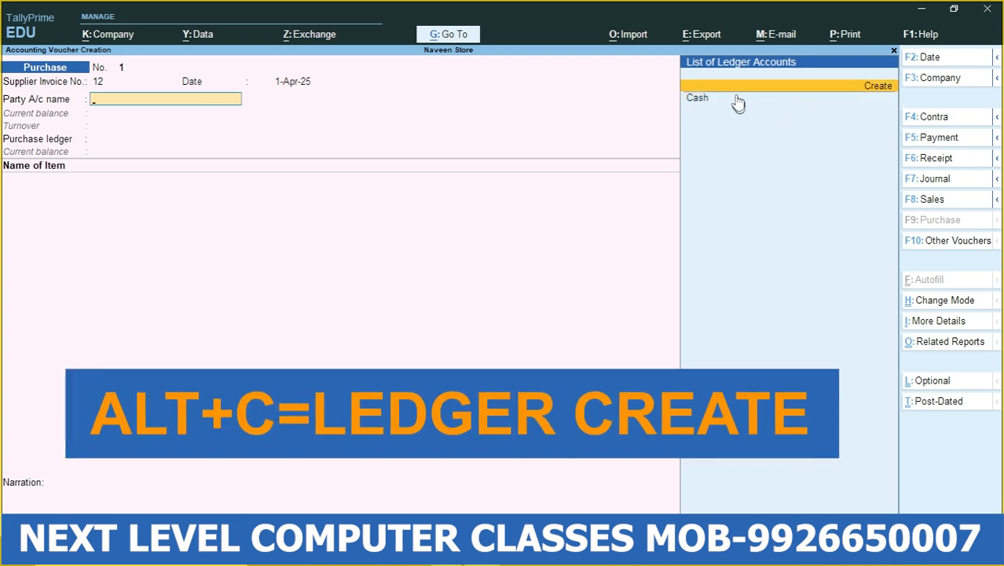
- Create a party ledger named Om Store for the voucher and place it under Sundry Creditors
left_click(880, 87)
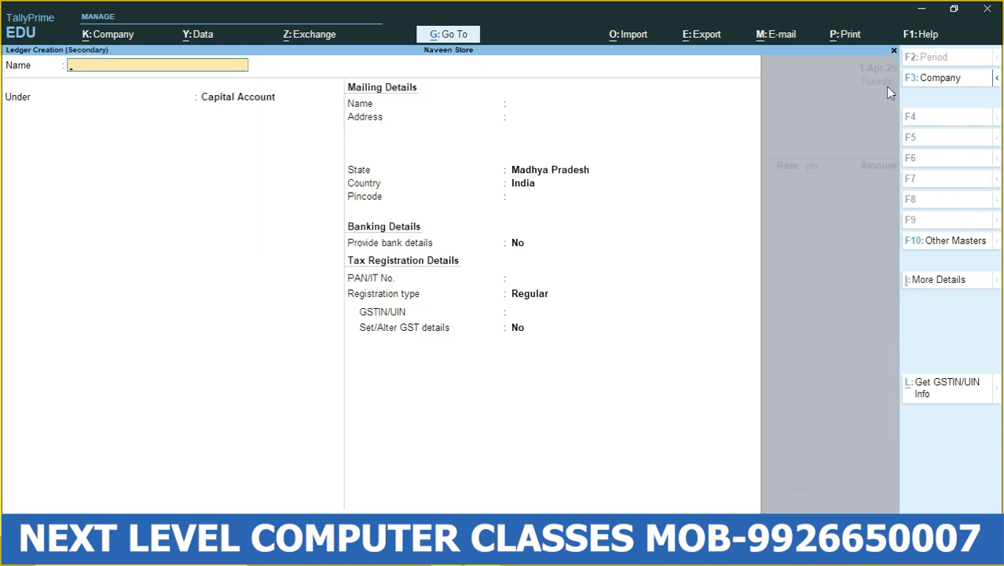
type("Om Store")
key("Return")
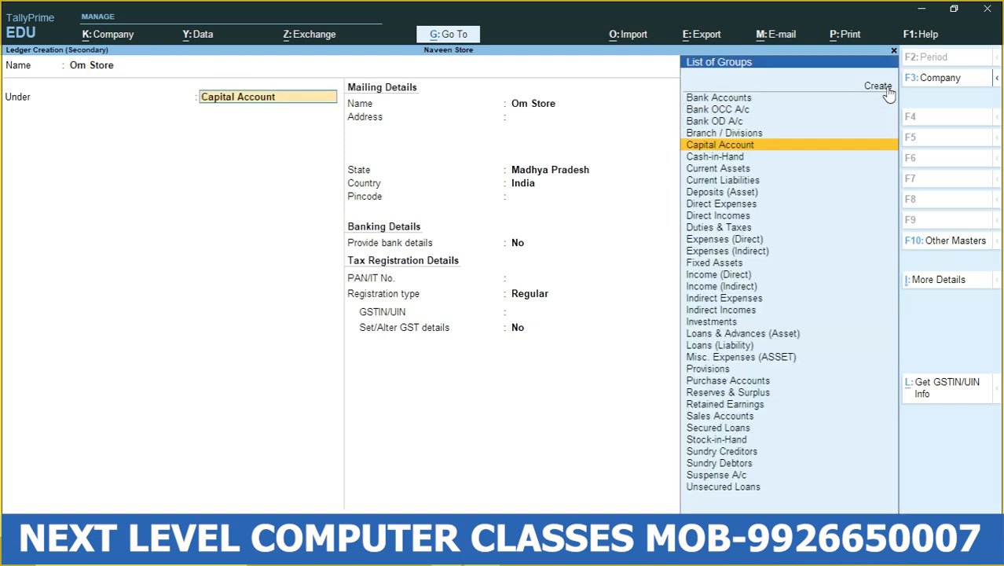
type("Sun")
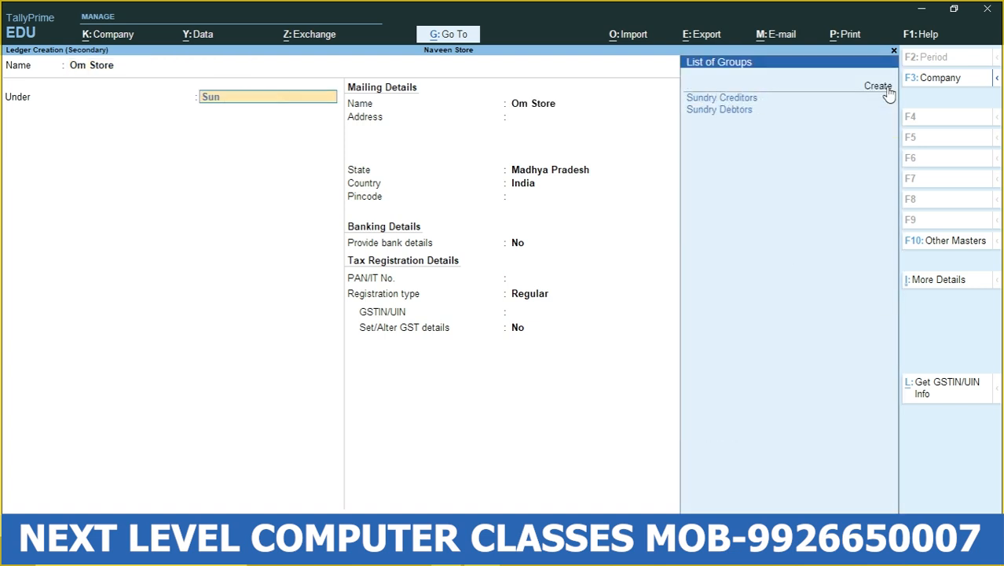
key("Return")
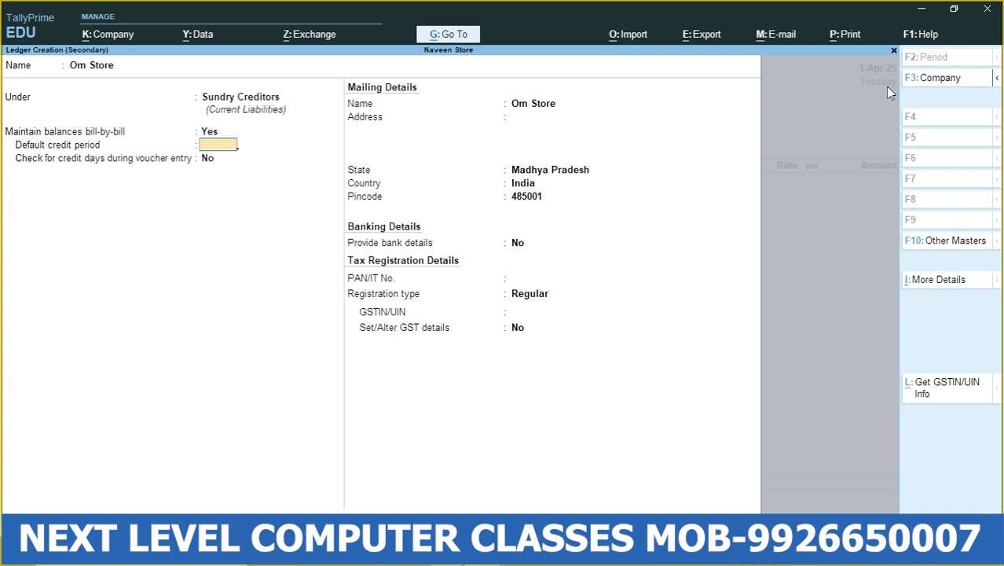
- Keep Om Store's credit settings, blank address, Madhya Pradesh state and pincode at their defaults, with bank details at No
key("Return")
key("Return")
key("Return")
key("Return")
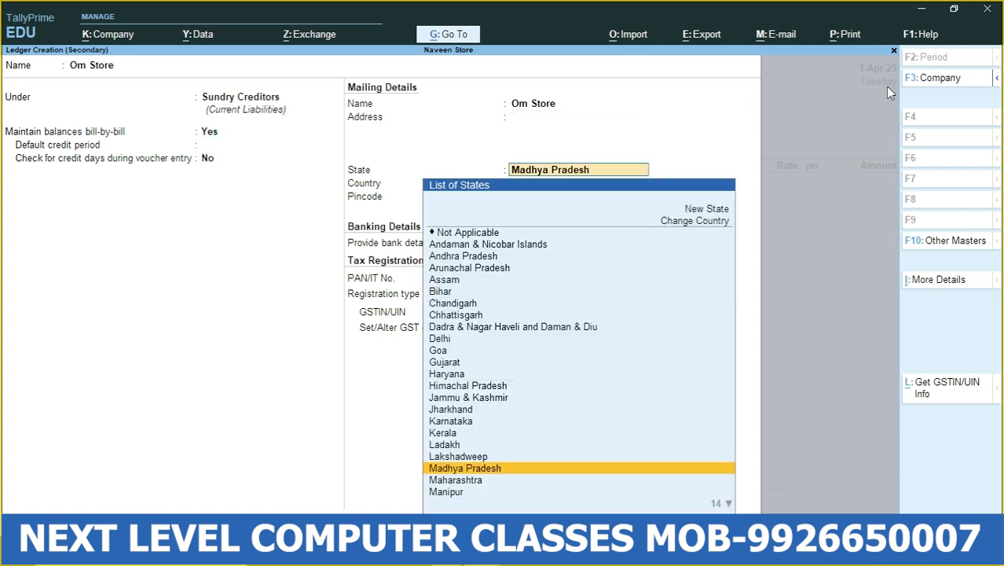
key("Return")
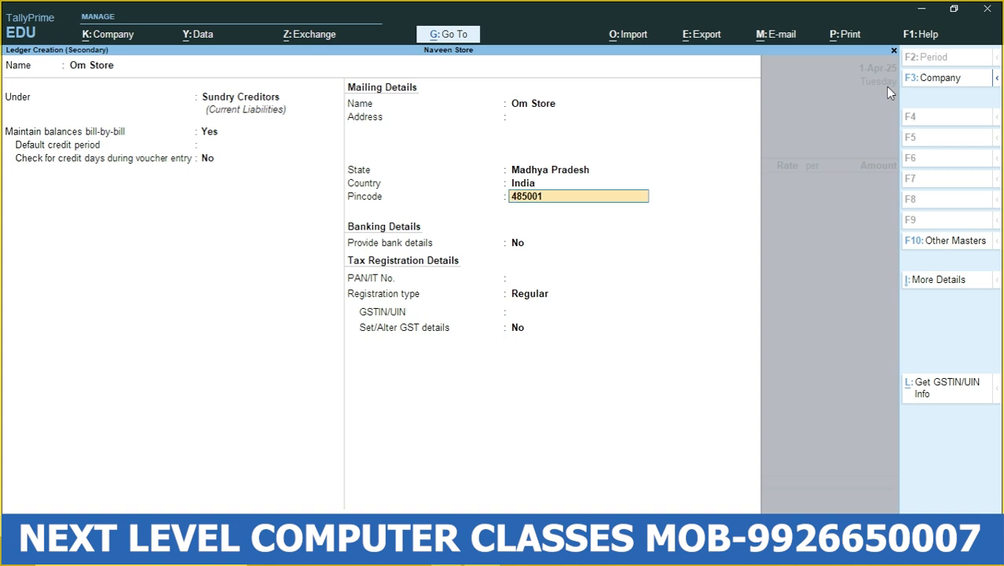
key("Return")
key("Return")
key("Return")
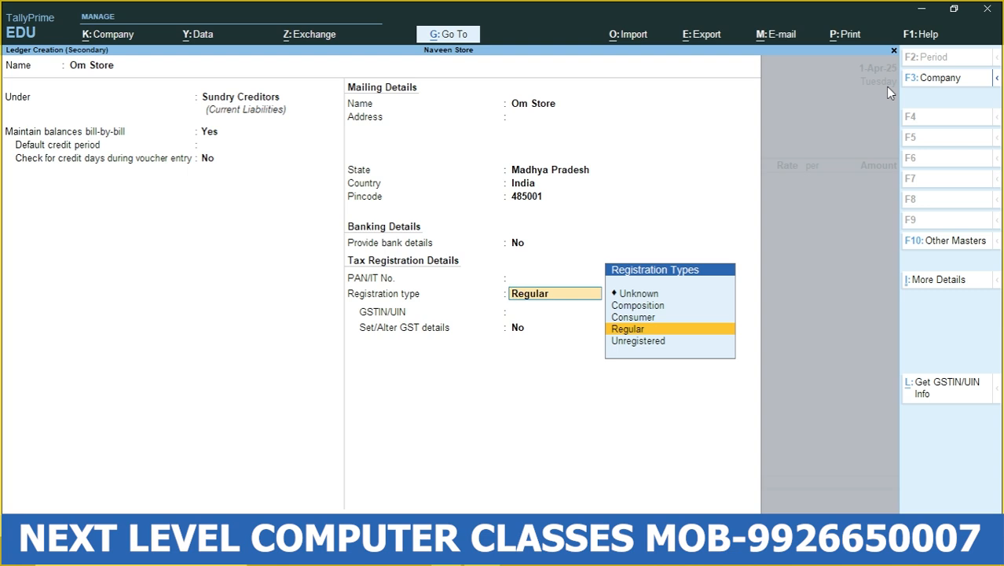
- Keep registration type Regular, enter the supplier's GSTIN/UIN, and save the Om Store ledger
key("Return")
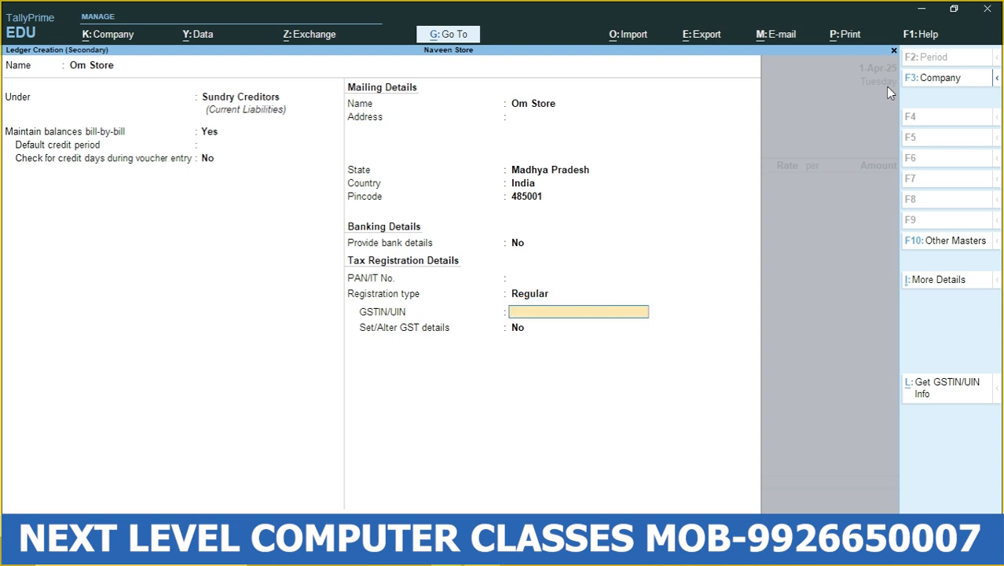
type("23AVFRE1212A1ZR")
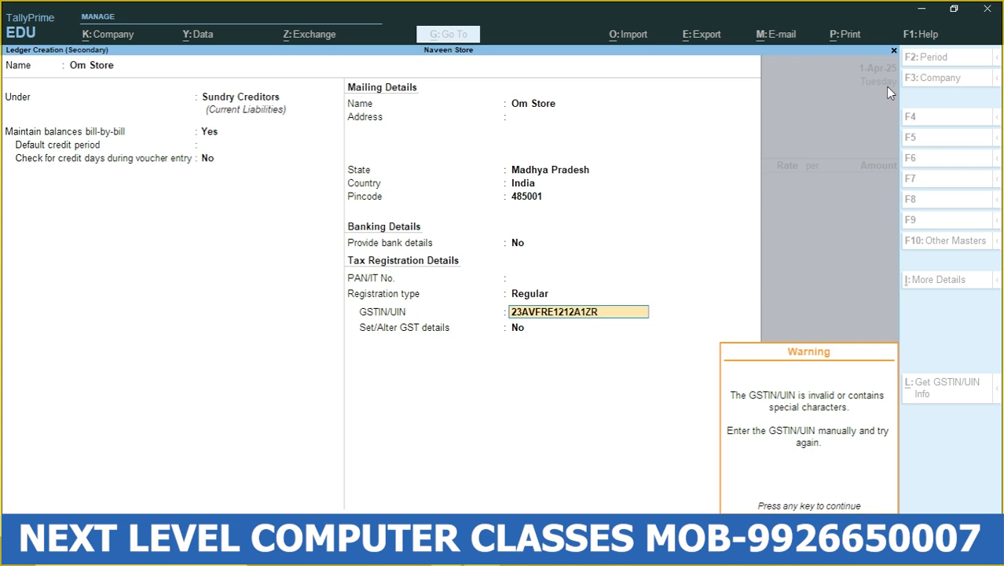
key("Return")
key("Return")
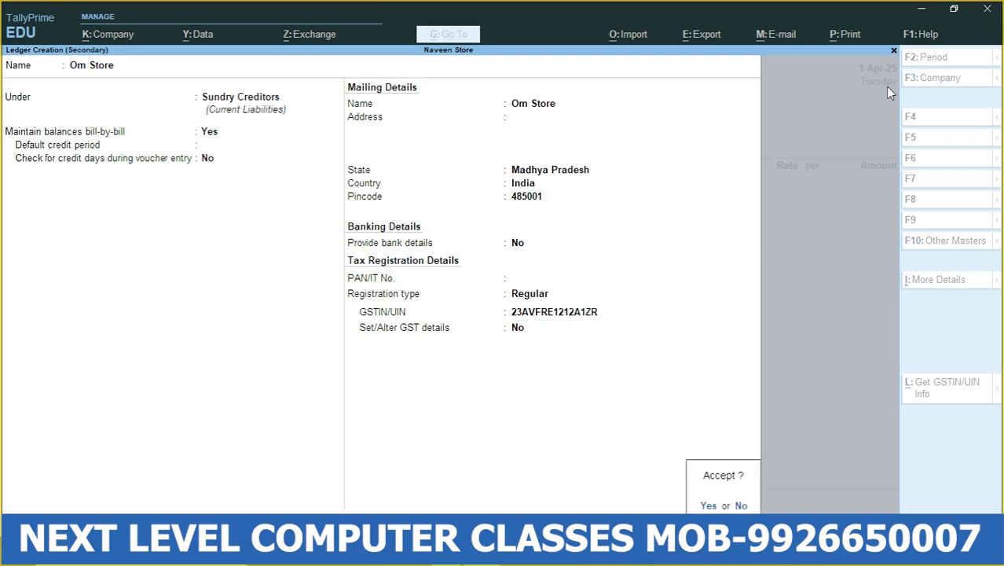
- Leave the voucher's receipt details blank and accept the default party details for Om Store
key("Return")
key("Return")
key("Return")
key("Return")
key("Return")
key("Return")
key("Return")
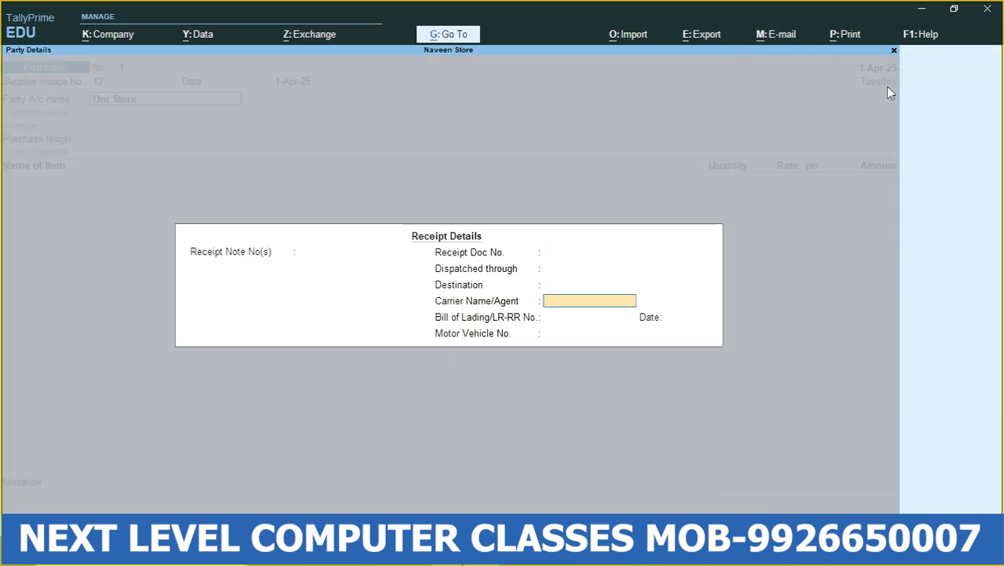
key("Return")
key("Return")
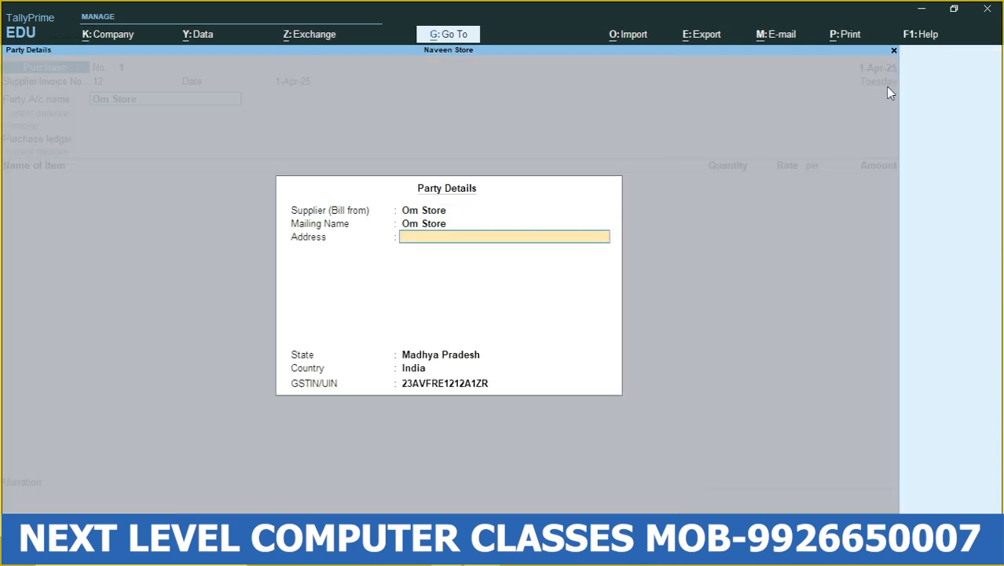
key("Return")
key("Return")
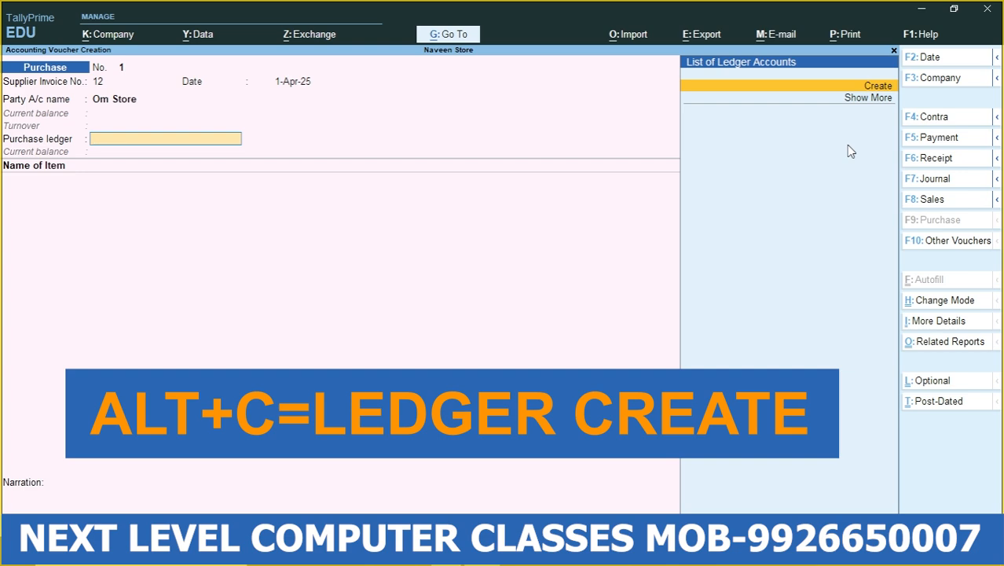
- Create a purchase ledger named Purchase and place it under the Purchase Accounts group
key("alt+c")
type("Purch")
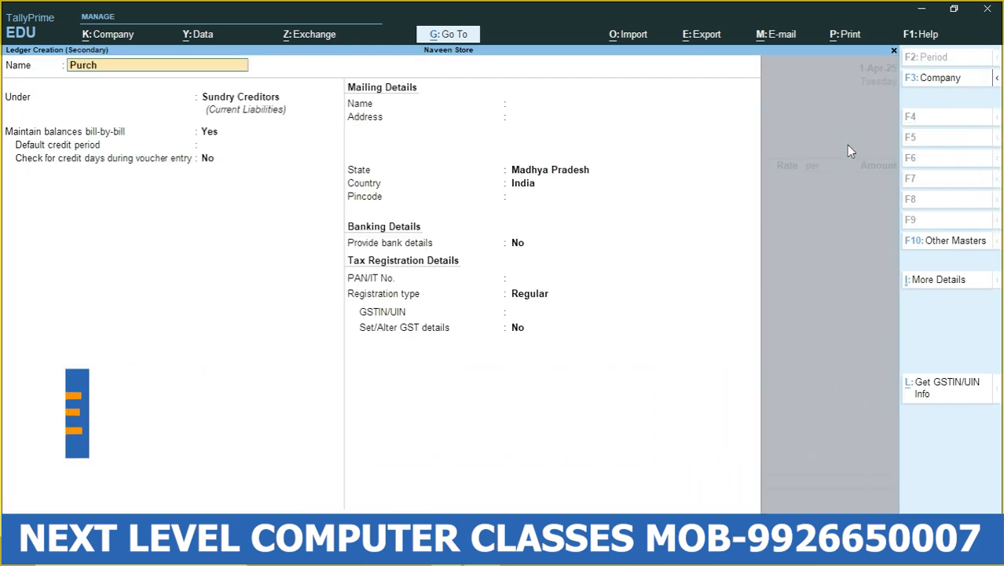
type("ase")
key("Return")
key("Return")
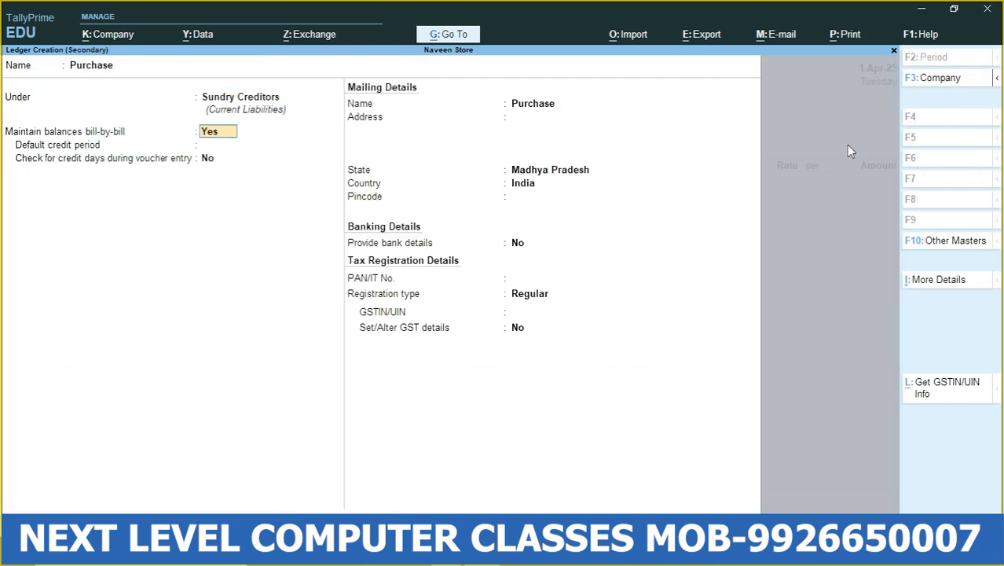
key("BackSpace")
type("P")
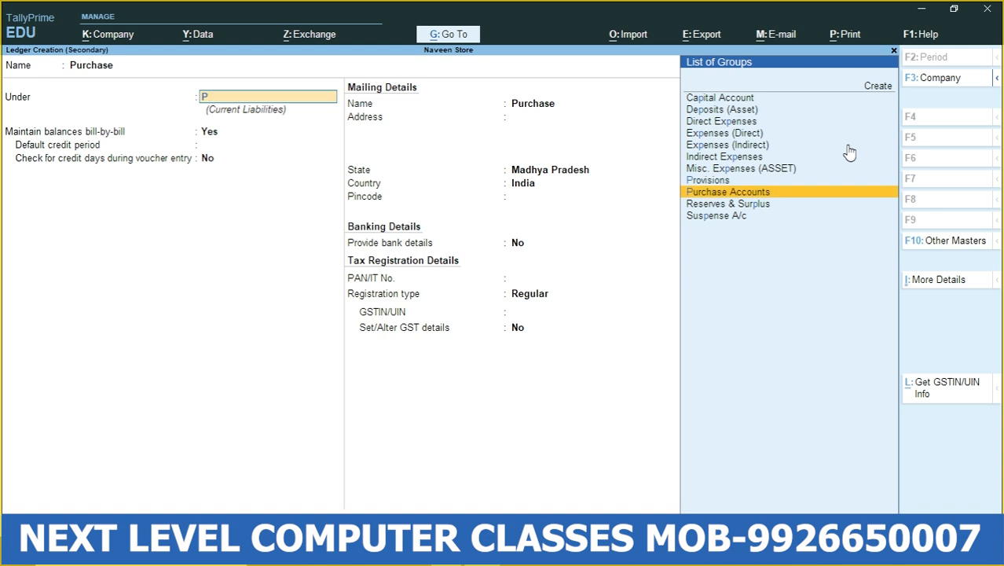
key("Return")
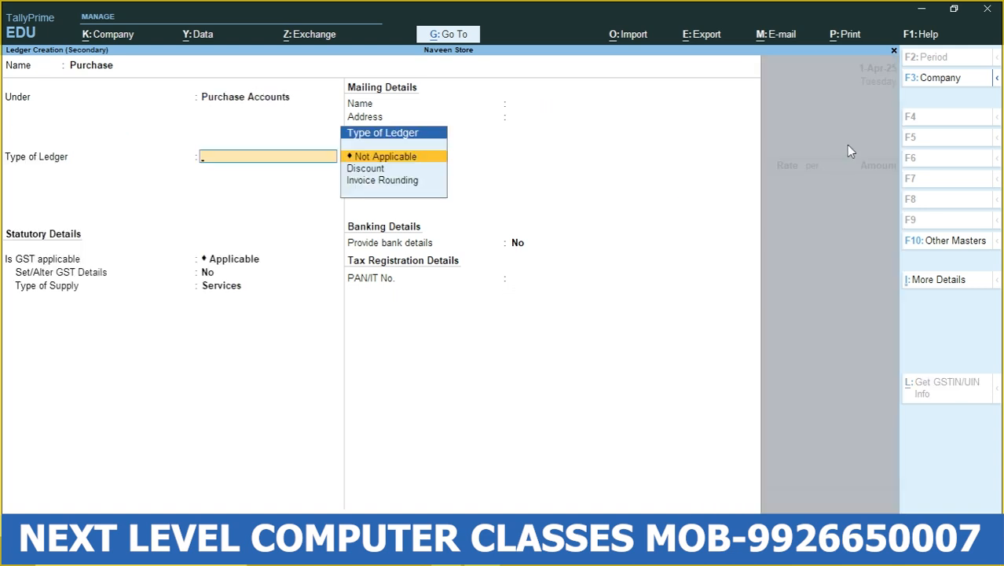
- Keep ledger type Not Applicable and GST Applicable, set the type of supply to Goods, and save the Purchase ledger
key("Return")
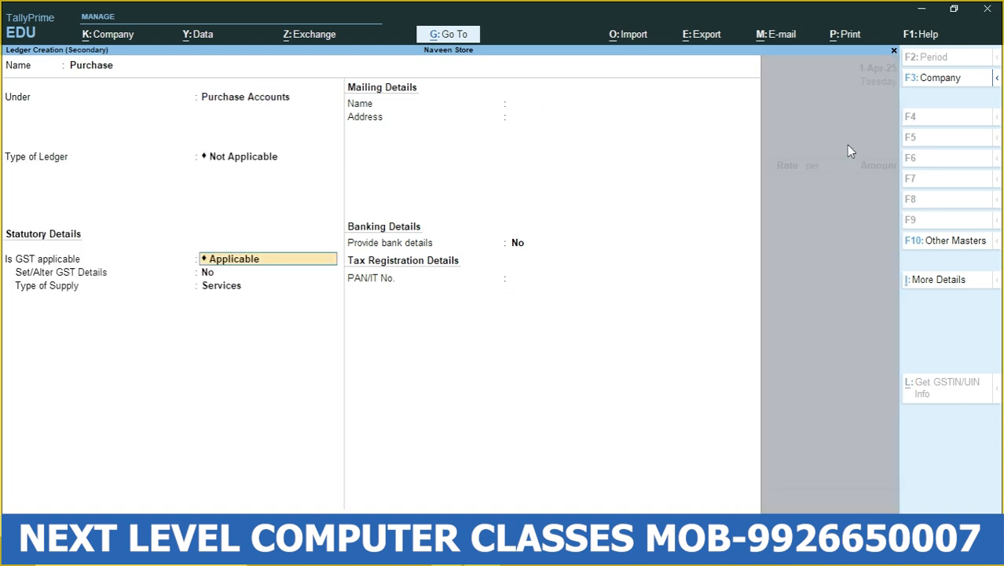
key("Return")
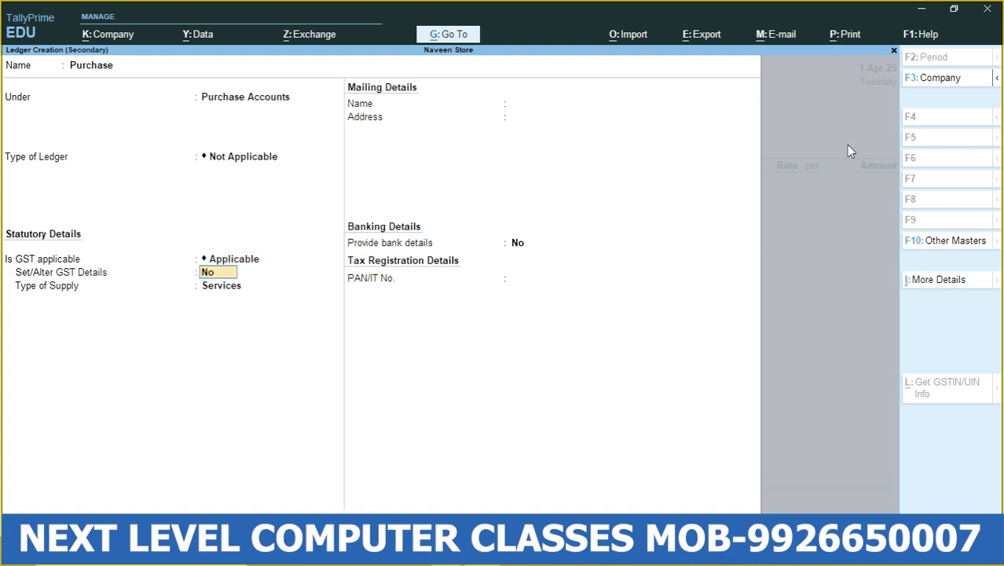
key("Return")
key("Up")
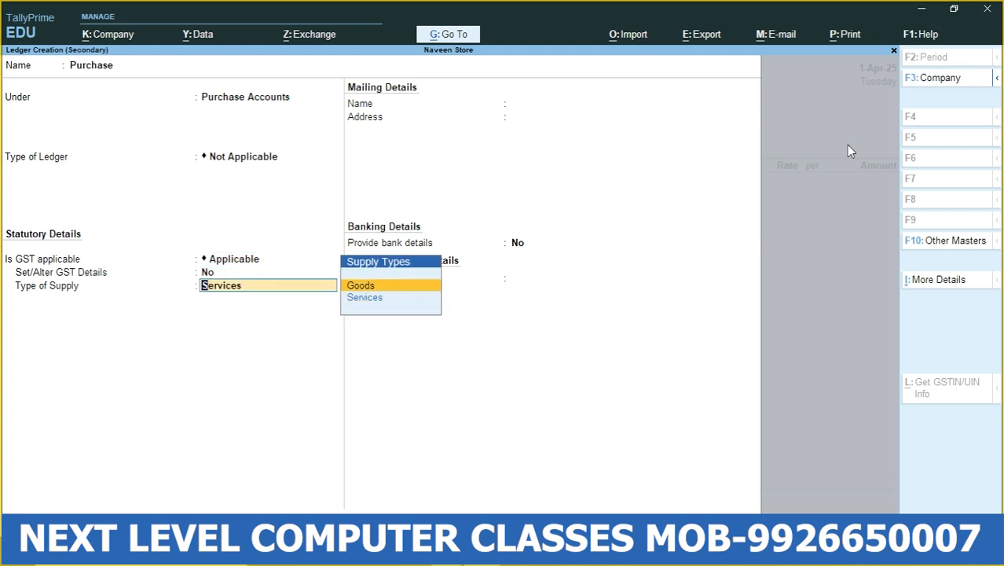
key("Return")
key("Return")
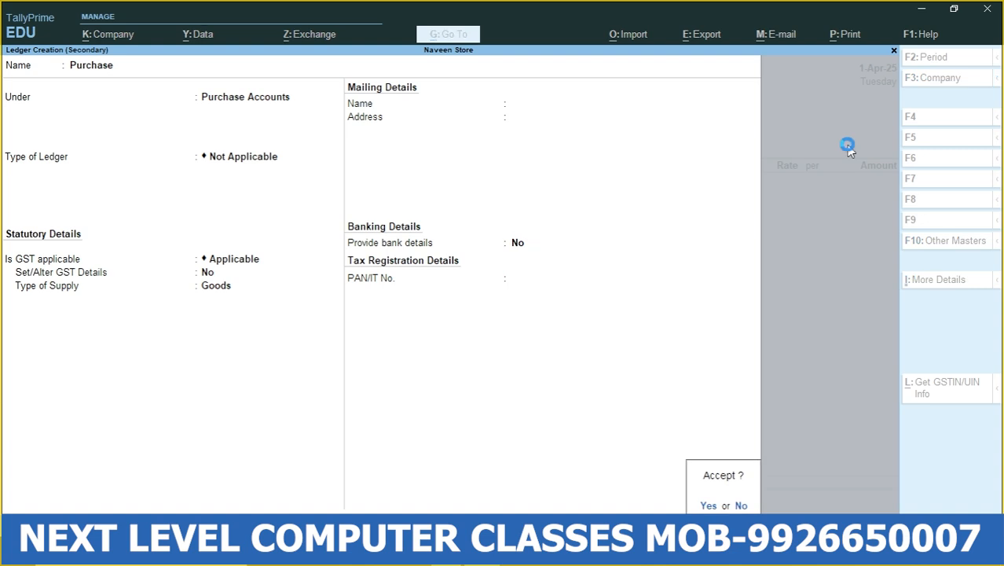
key("Return")
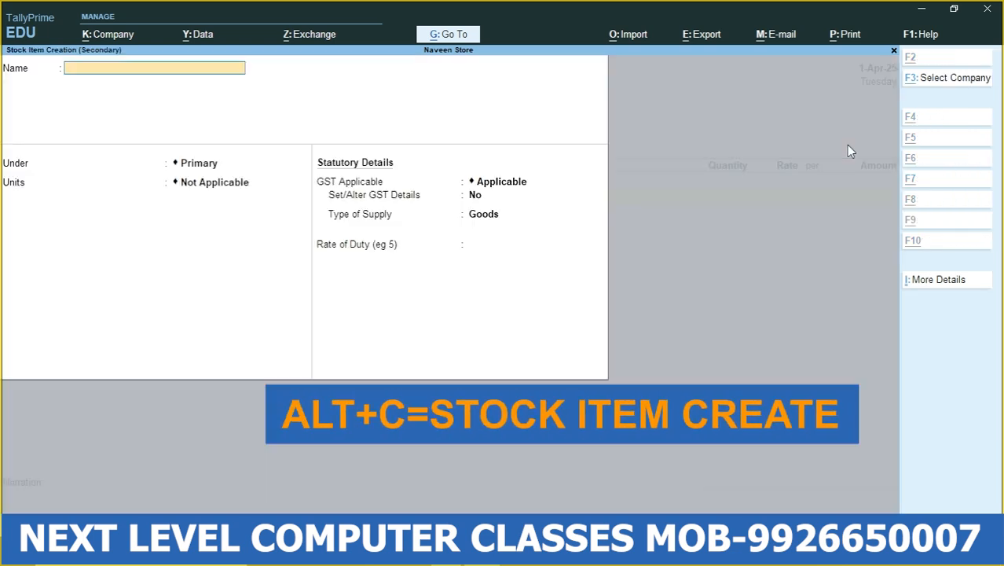
- Start a new stock item named Nokia for the voucher and keep it under Primary
key("alt+c")
type("Nok")
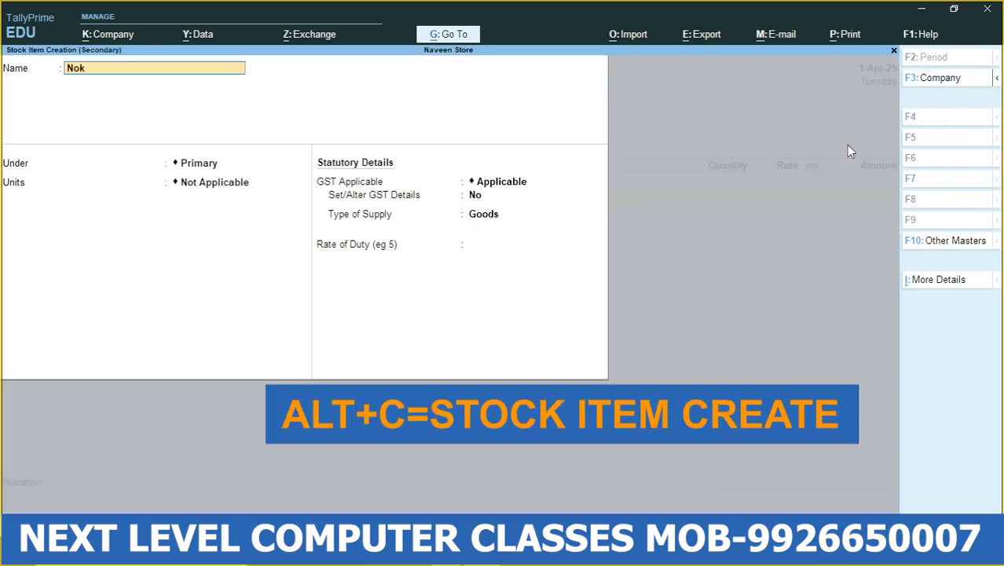
type("ia")
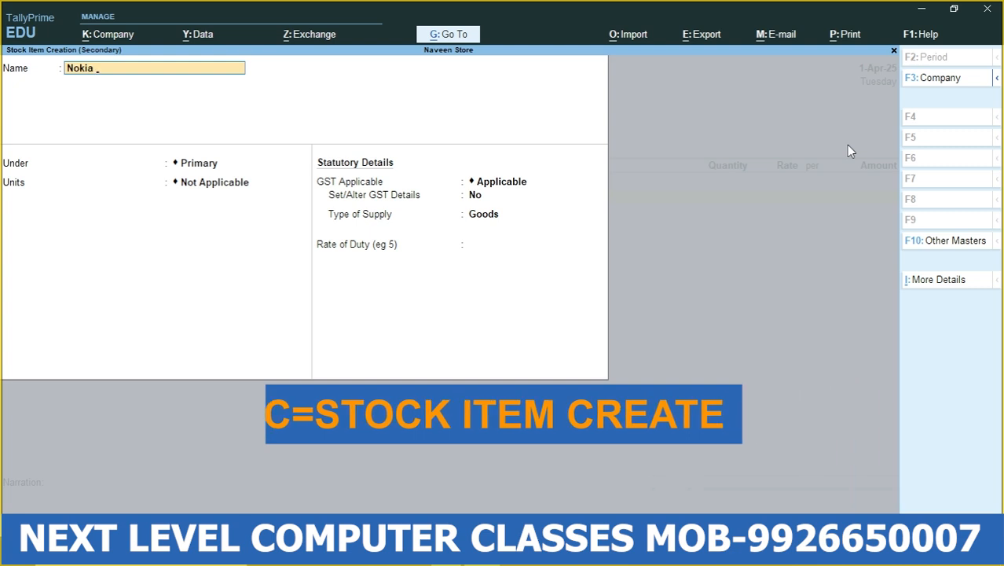
key("Return")
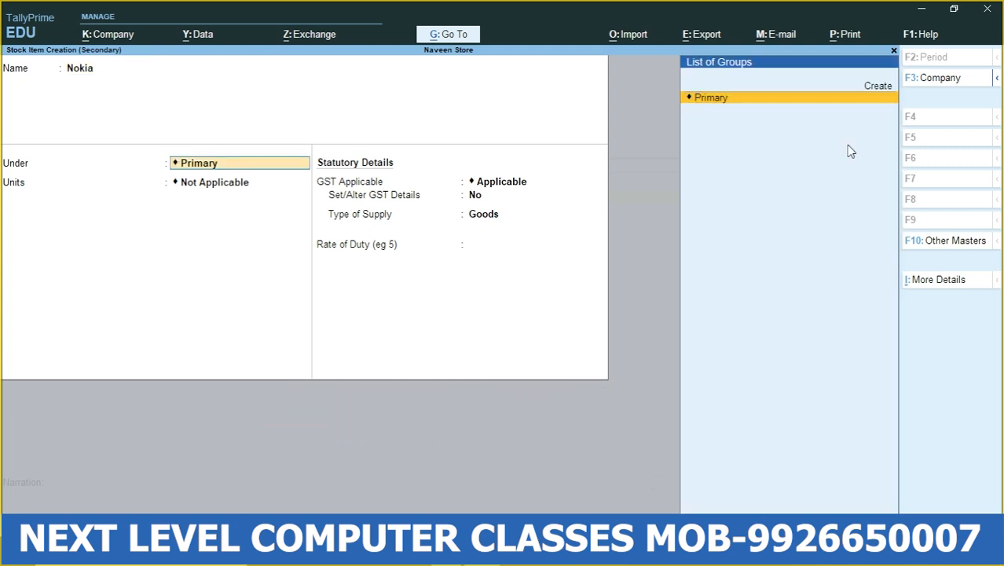
key("Return")
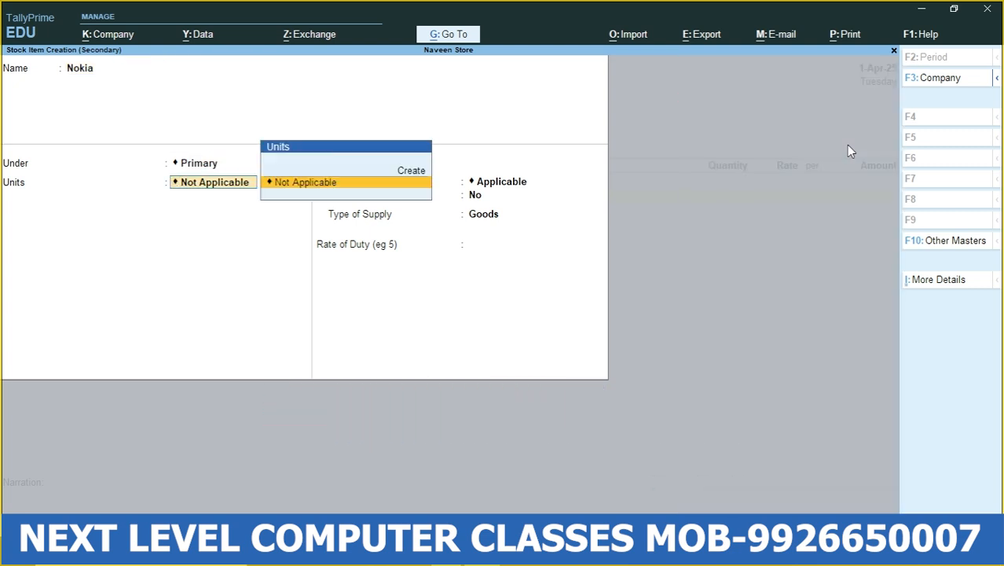
- Create a simple unit with symbol pcs and 0 decimal places, and assign it to the Nokia item
key("alt+c")
type("pcs")
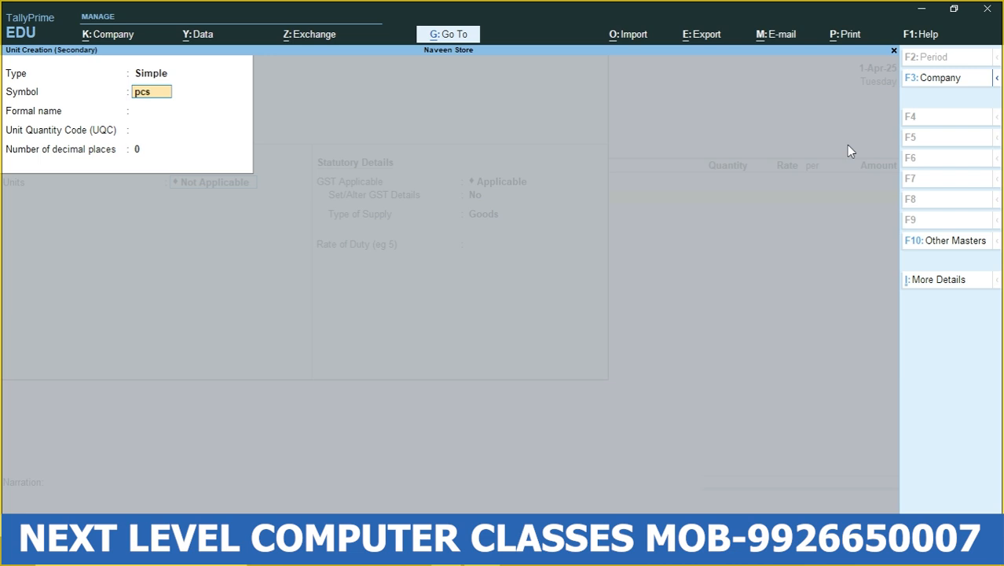
key("Return")
key("Return")
key("Return")
key("Return")
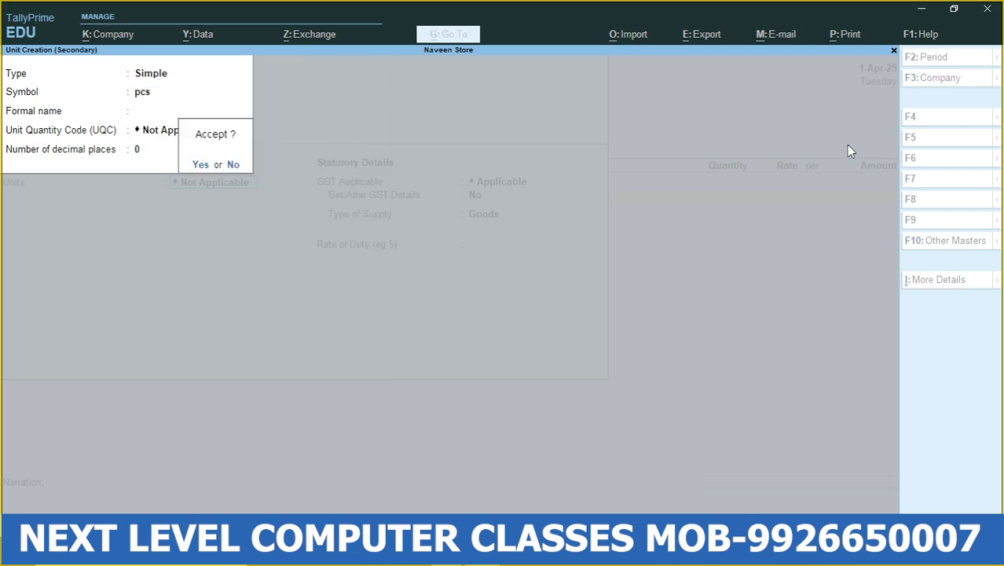
key("Return")
- Keep GST Applicable for the Nokia item and set Set/Alter GST Details to Yes
key("Return")
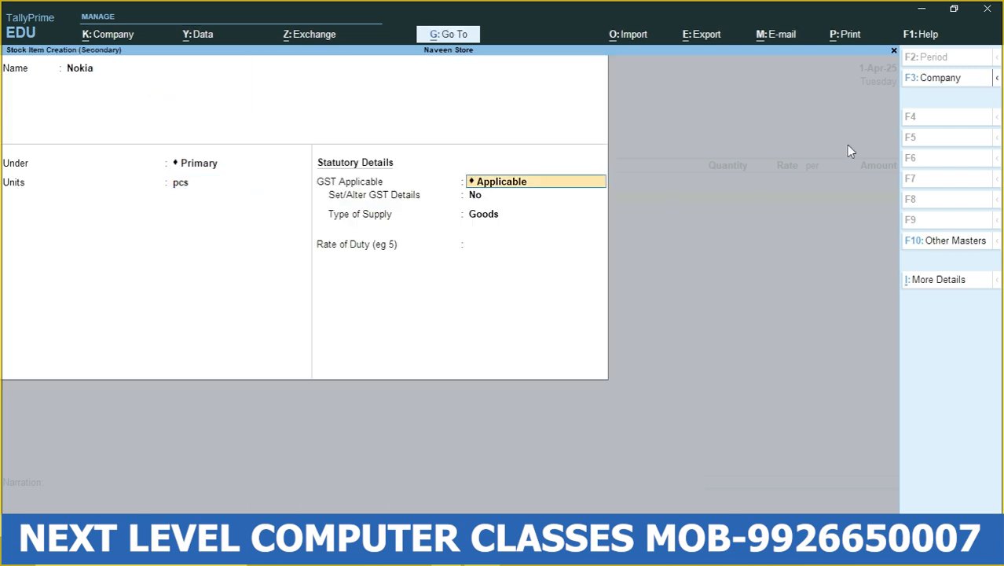
key("Return")
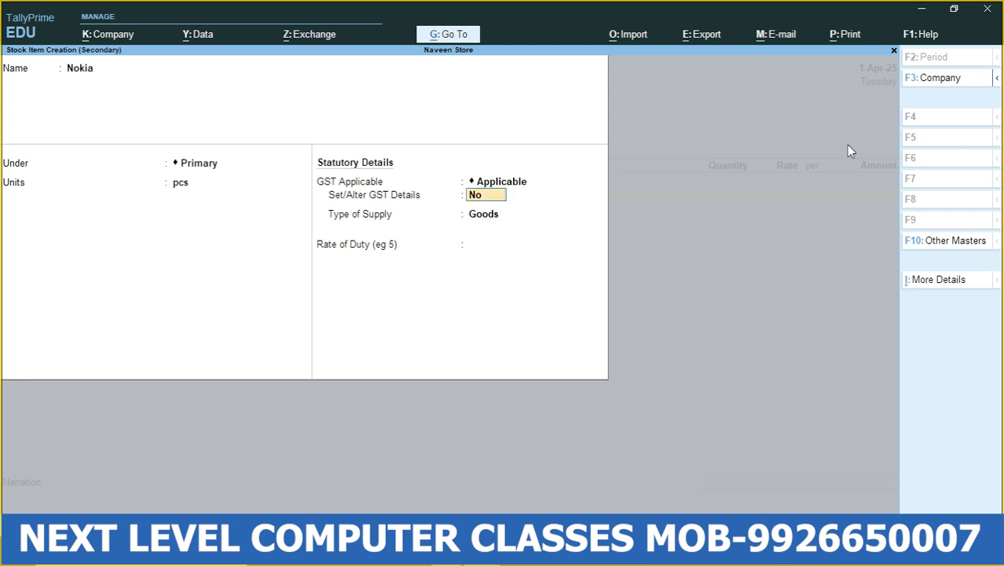
type("yes")
key("Return")
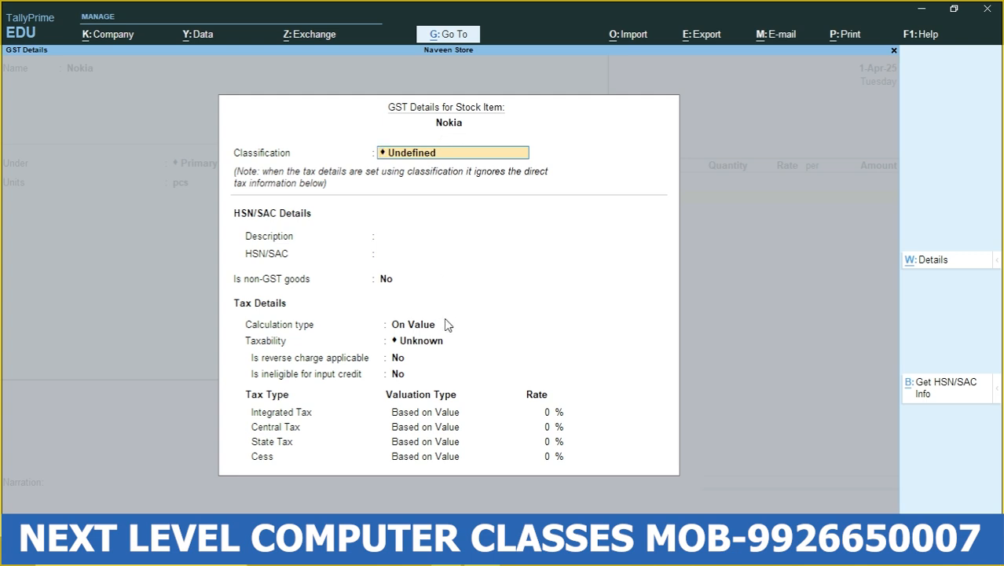
- Set Nokia's HSN/SAC description to Mobile and code to 126565, keeping non-GST goods at No and calculation type On Value
key("Return")
type("Mob")
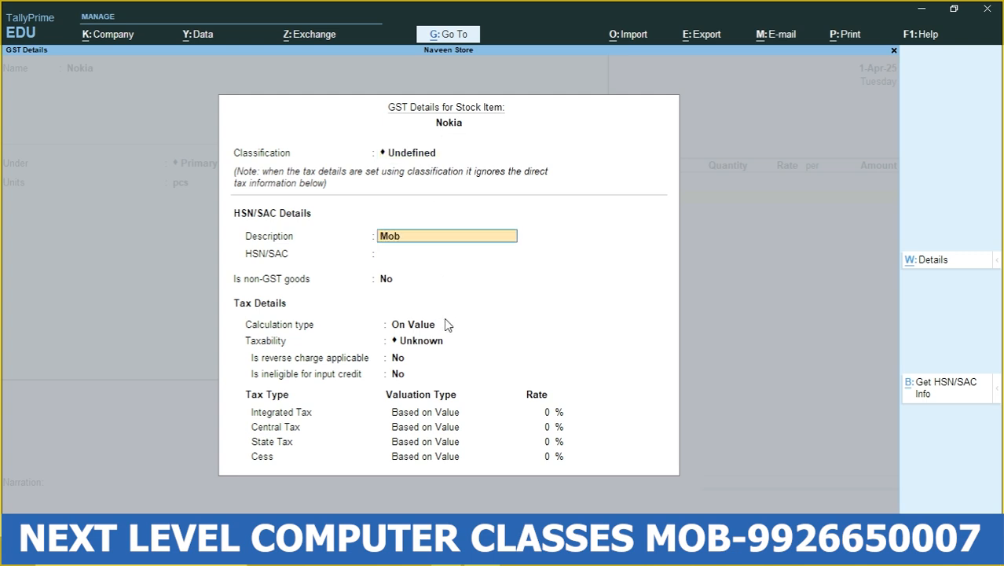
type("ile")
key("Return")
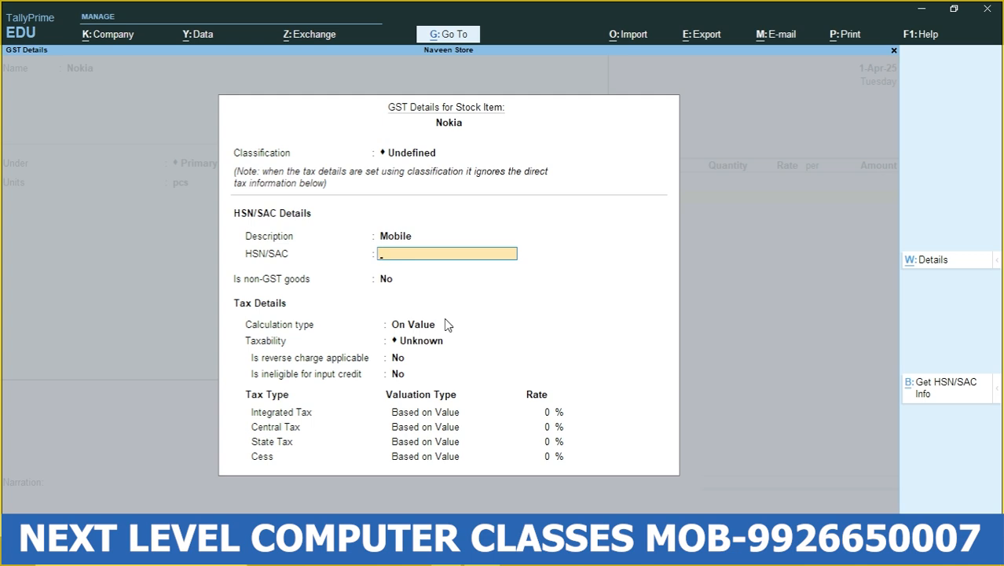
type("126565")
key("Return")
key("Return")
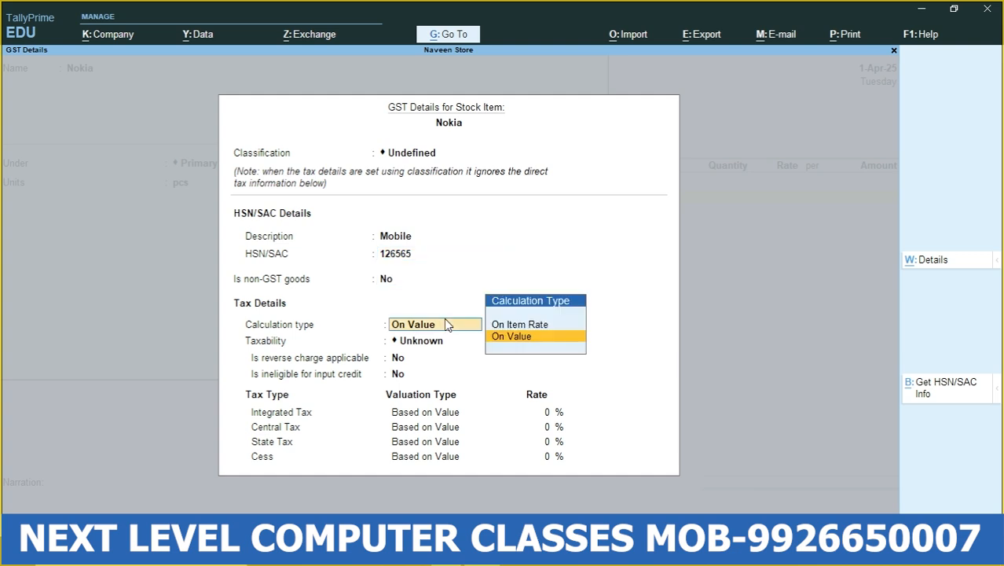
key("Return")
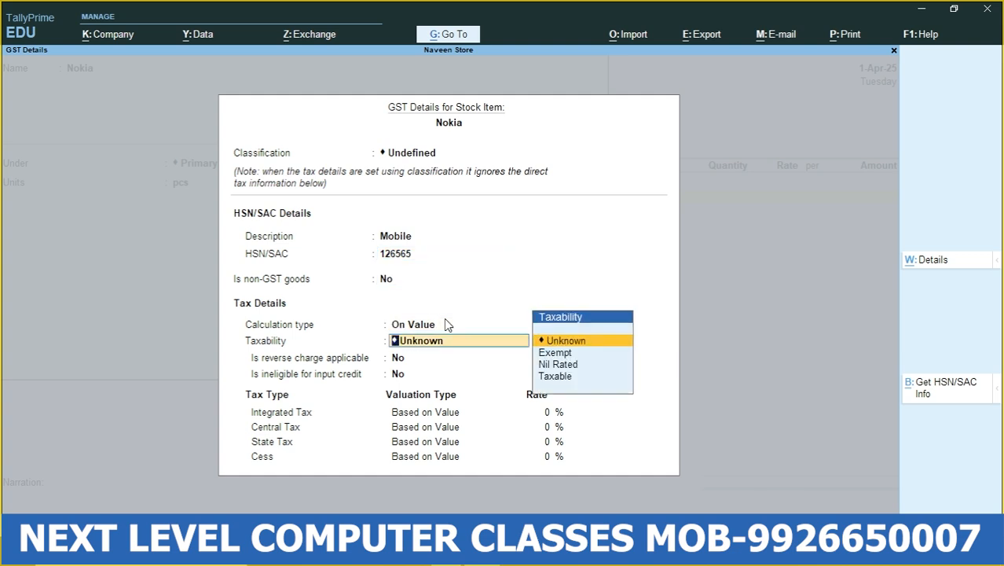
- Set Nokia's taxability to Taxable, keeping reverse charge applicable and ineligible for input credit at No
key("Down")
key("Down")
key("Down")
key("Return")
key("Return")
key("Return")
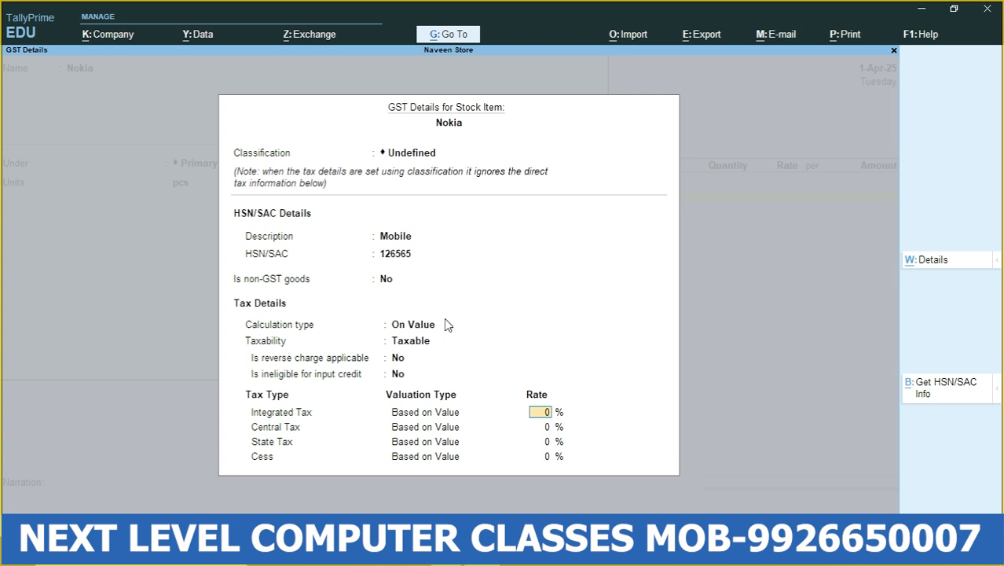
- Set Nokia's Integrated Tax rate to 18%, keep Central and State Tax at 9% each, and close its GST details
type("18")
key("Return")
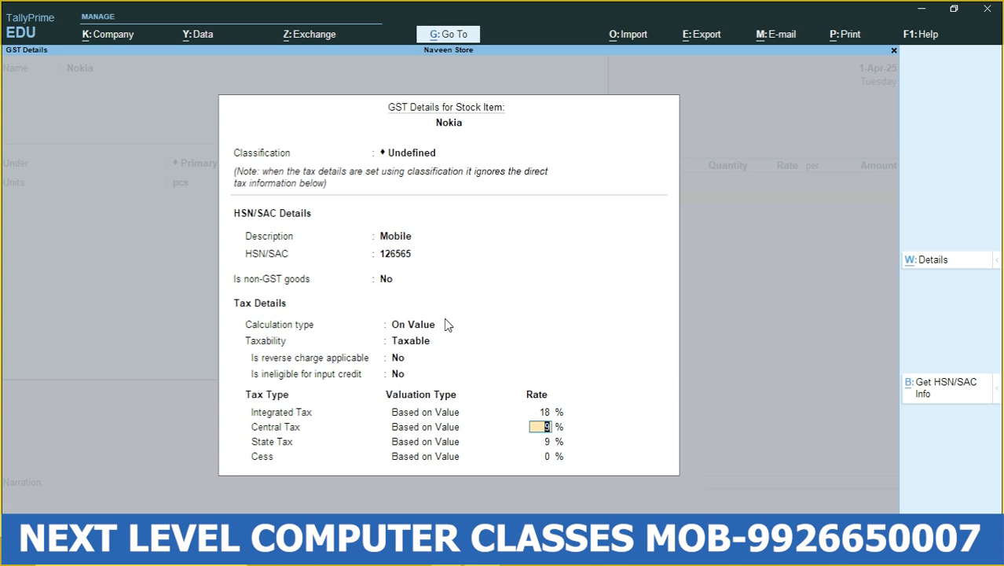
left_click(550, 442)
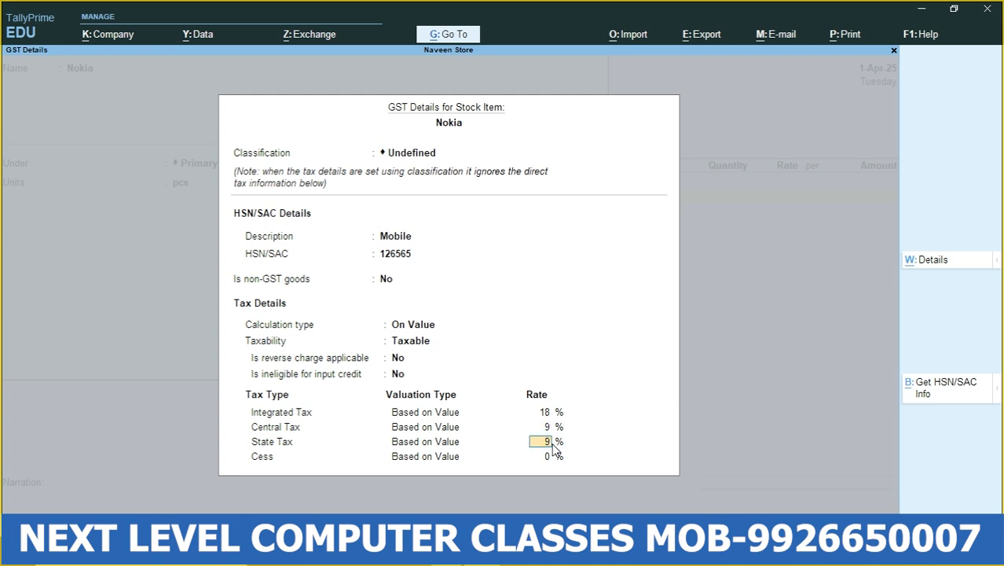
key("Return")
- Save the Nokia item with supply type Goods and no rate of duty, and leave its voucher description blank
key("Return")
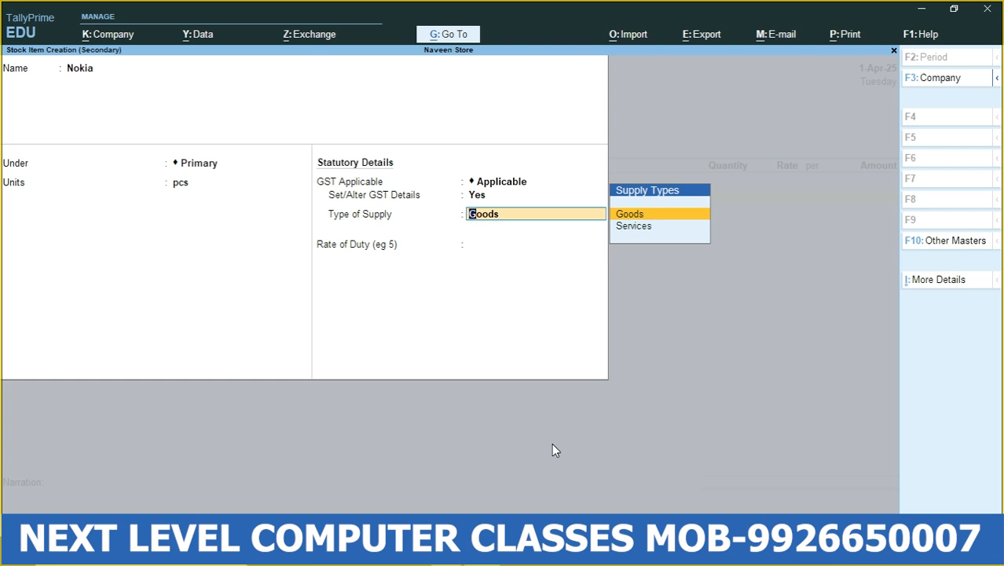
key("Return")
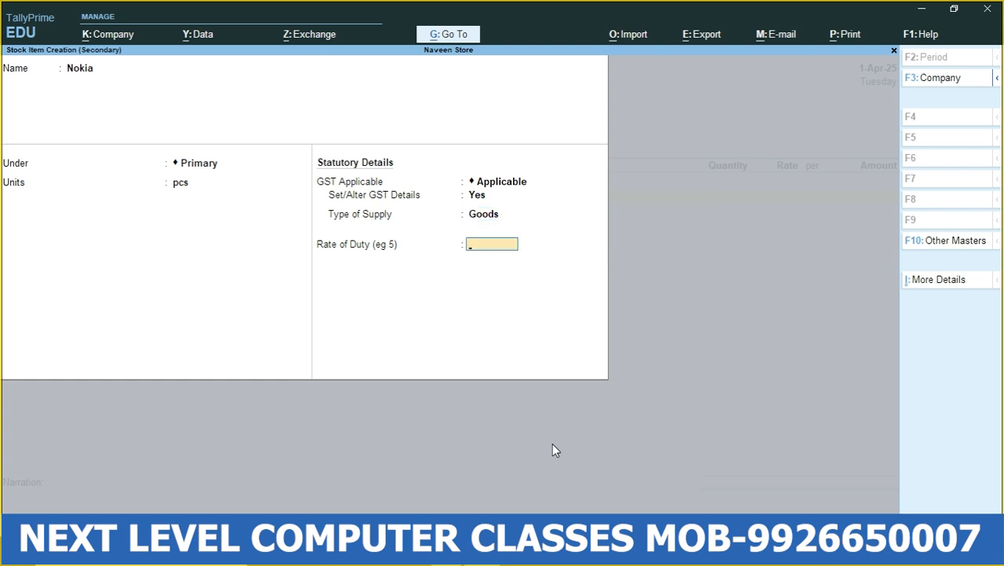
key("Return")
key("Return")
key("Return")
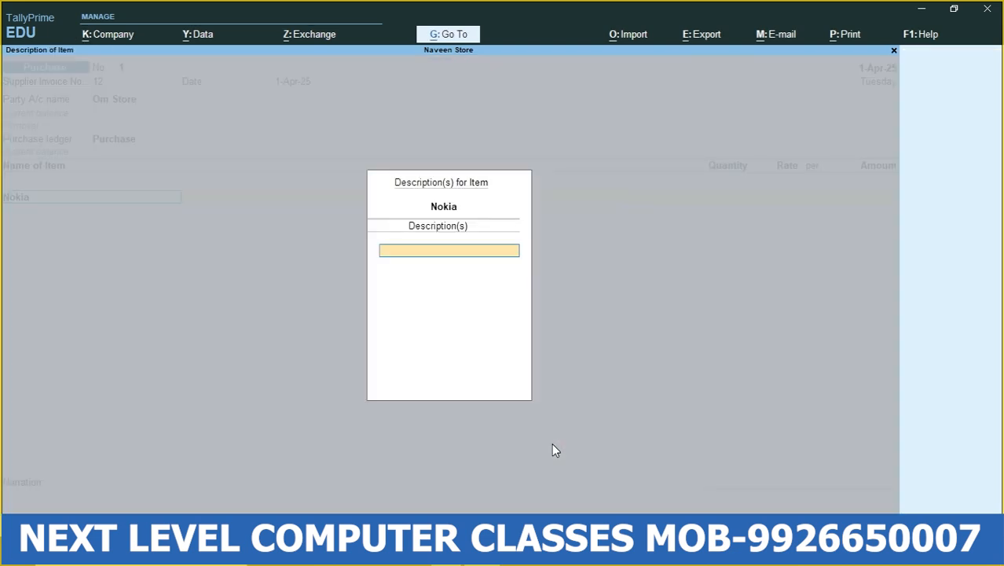
- Enter 12 pcs of Nokia at a rate of 10,000 per piece in the purchase voucher and accept the amount
key("Return")
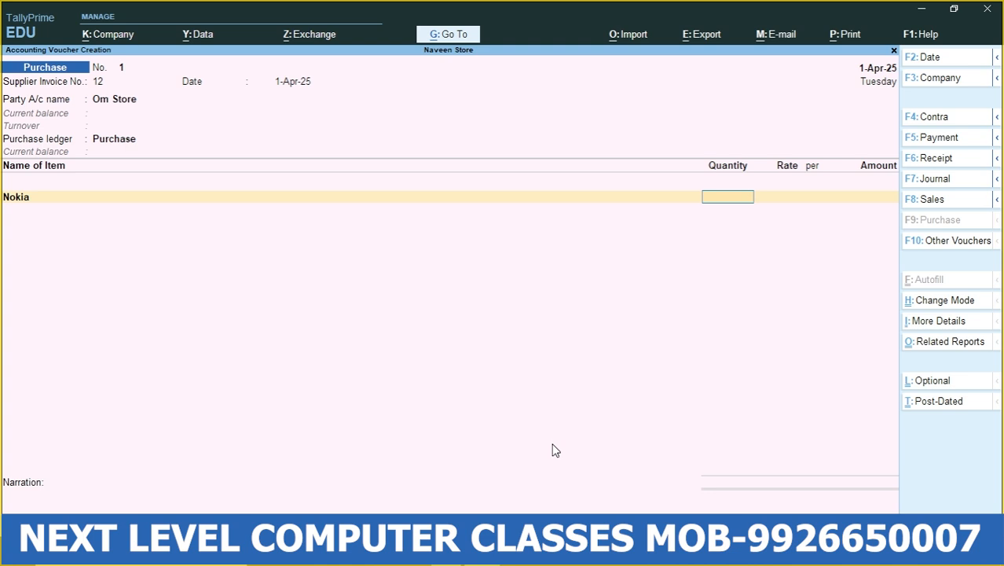
type("12")
key("Return")
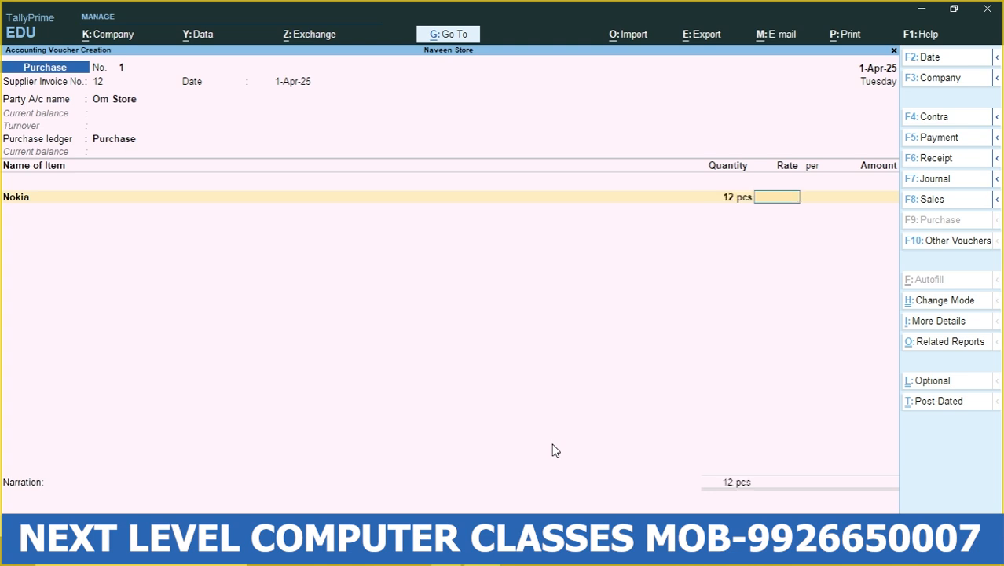
type("10000")
key("Return")
key("Return")
key("Return")
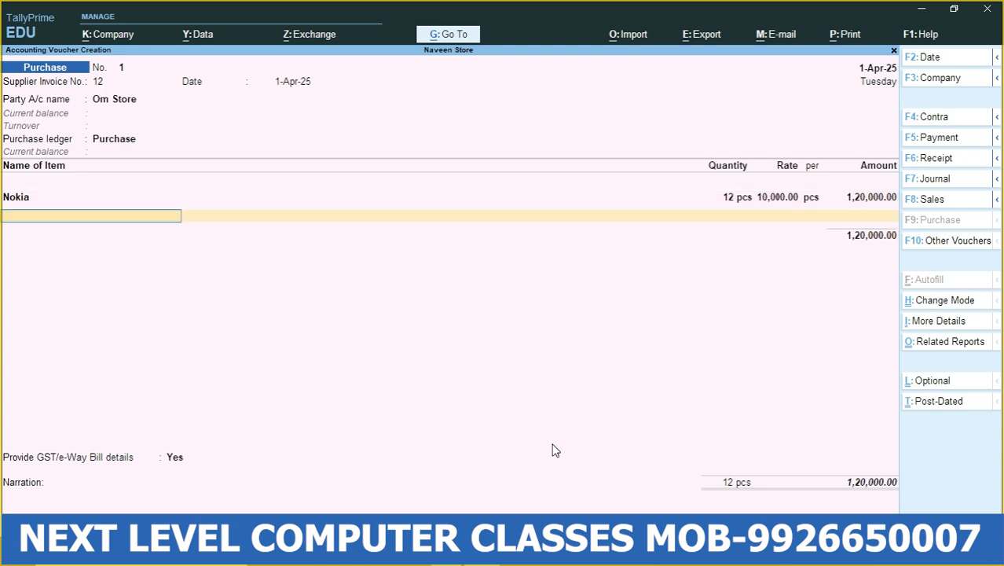
- Start a second stock item named Lg from the voucher, under Primary with unit pcs
key("alt+c")
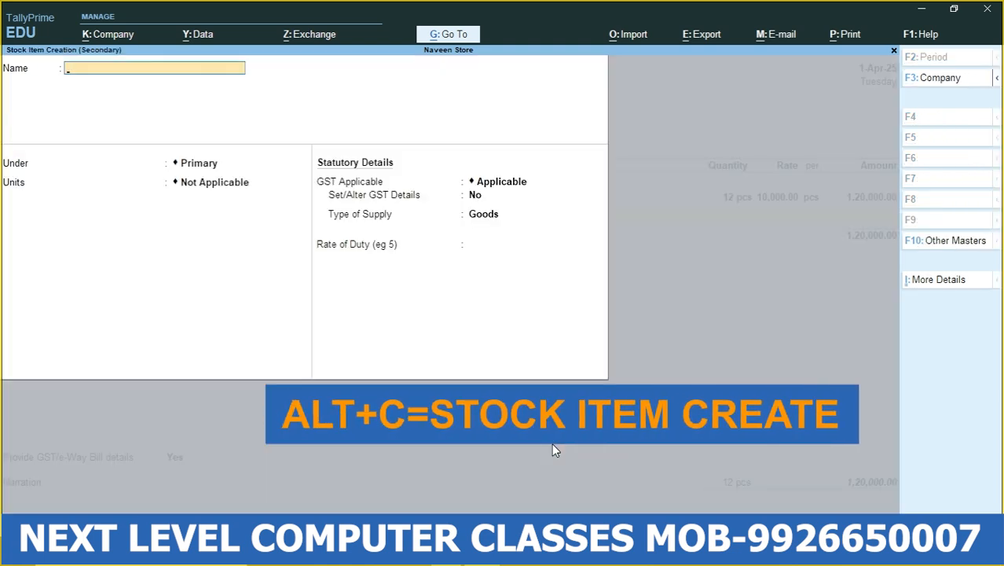
type("Lg")
key("Return")
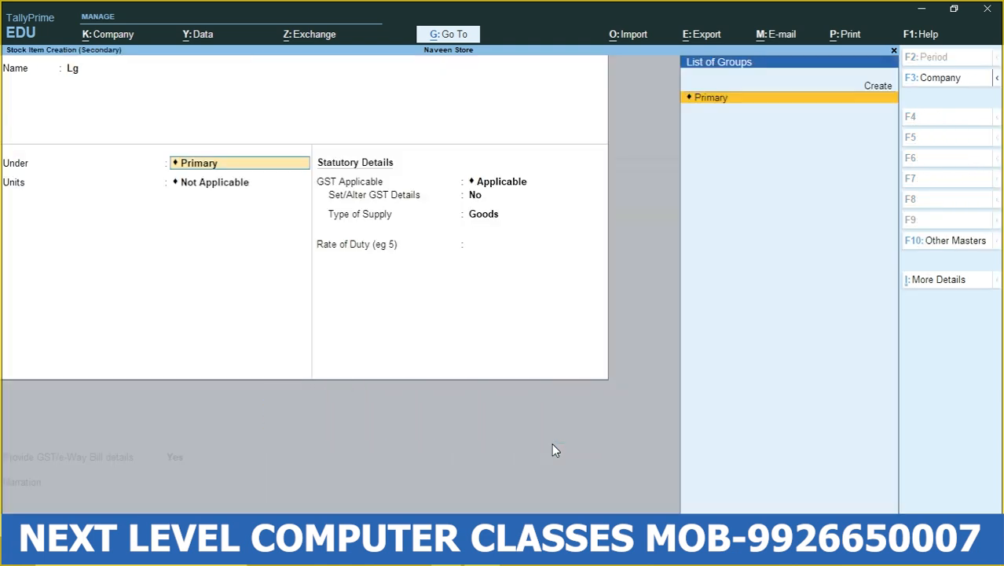
key("Return")
key("Down")
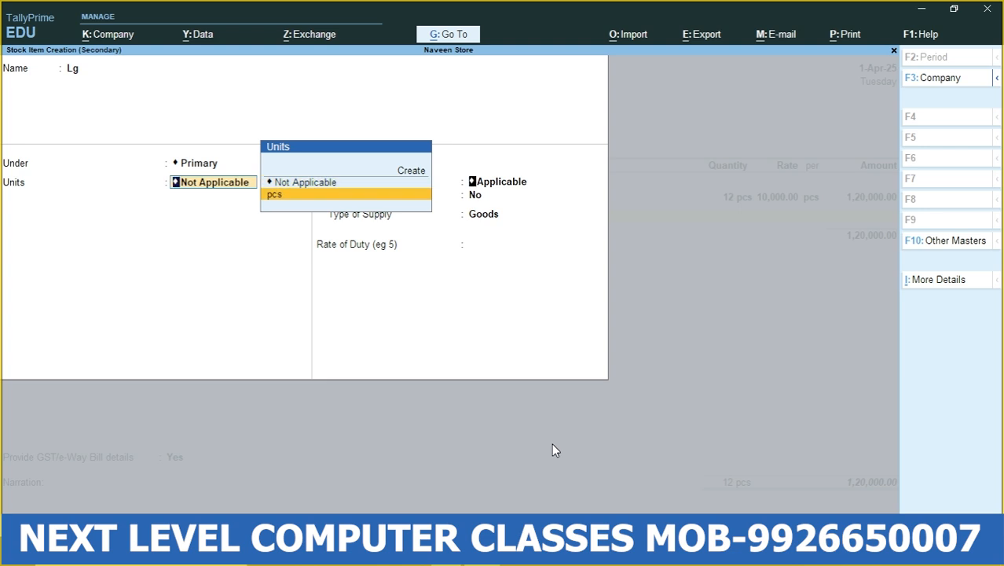
key("Return")
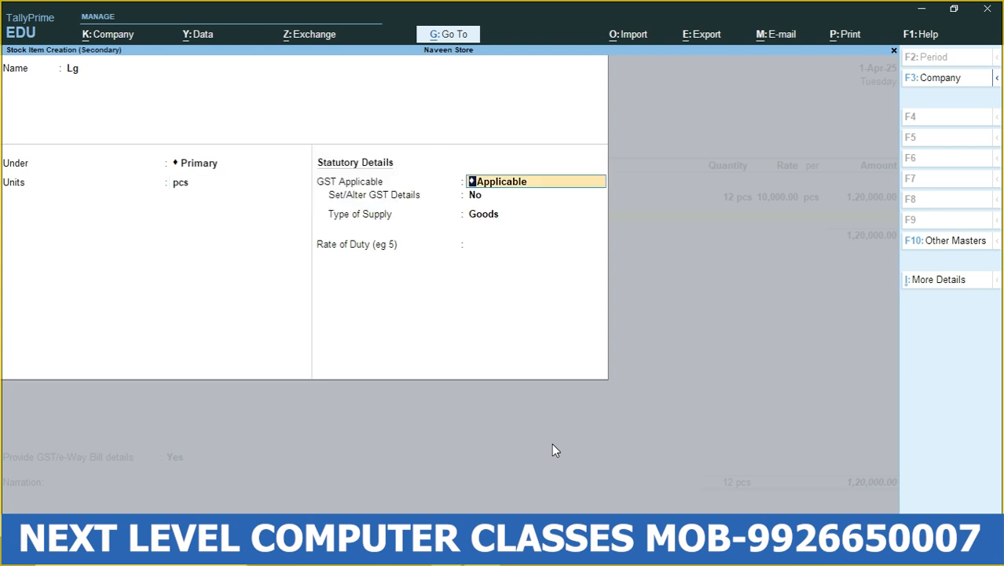
- Keep GST Applicable for the Lg item and set Set/Alter GST Details to Yes
key("Return")
type("yes")
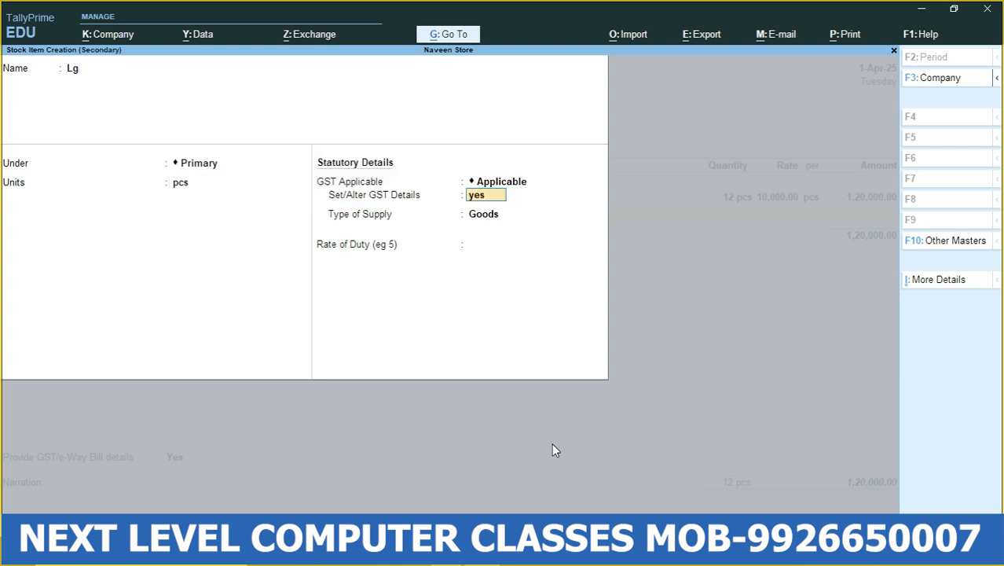
key("Return")
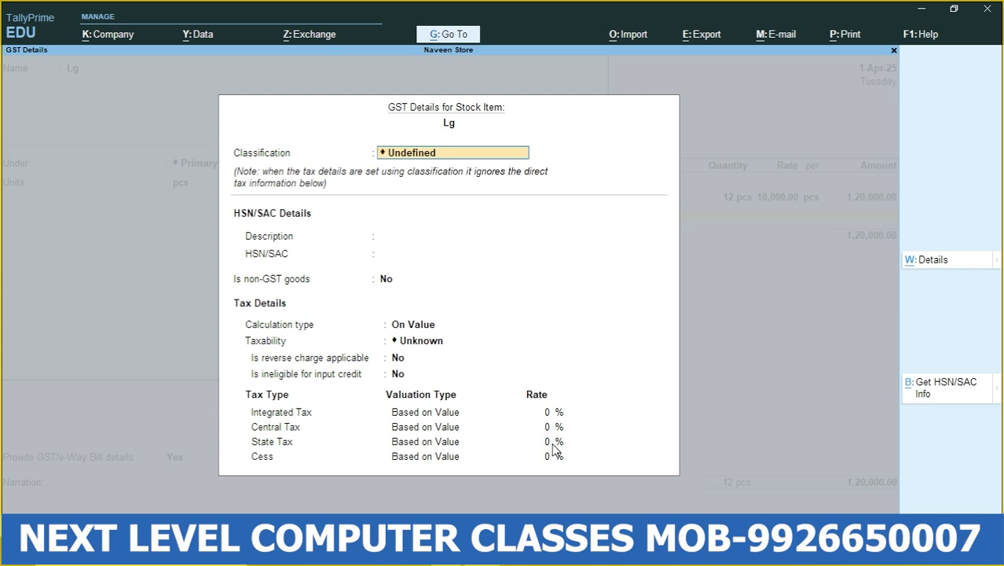
- Set Lg's HSN/SAC description to Mobile and code to 121212, keeping classification Undefined and non-GST goods at No
key("Return")
key("Return")
key("BackSpace")
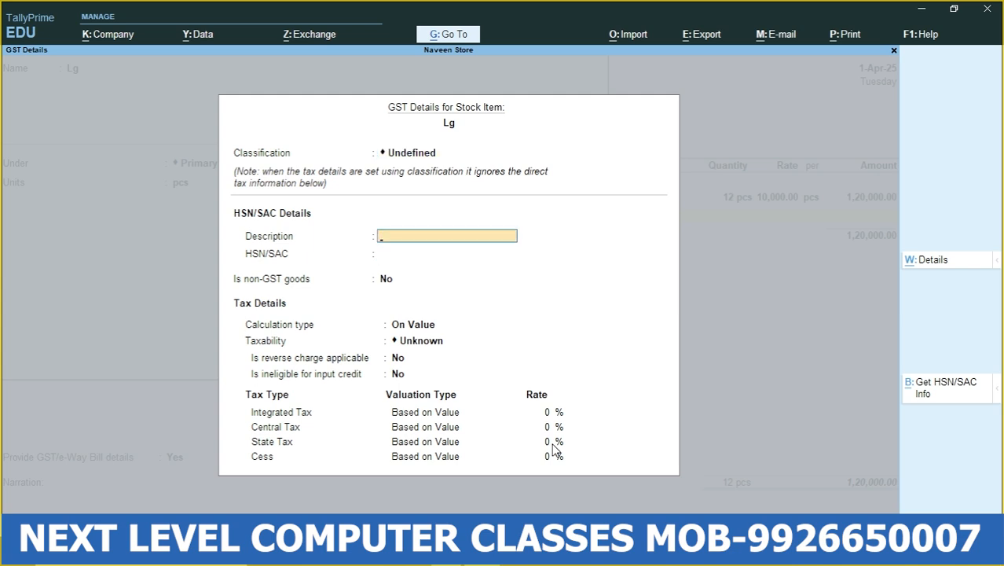
type("Mobile")
key("Return")
type("121212")
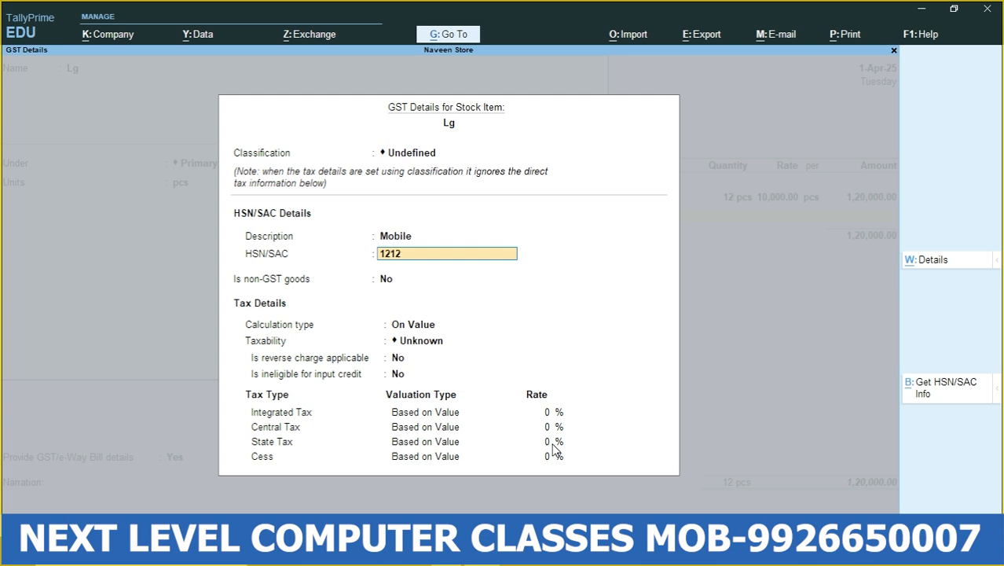
key("Return")
key("Return")
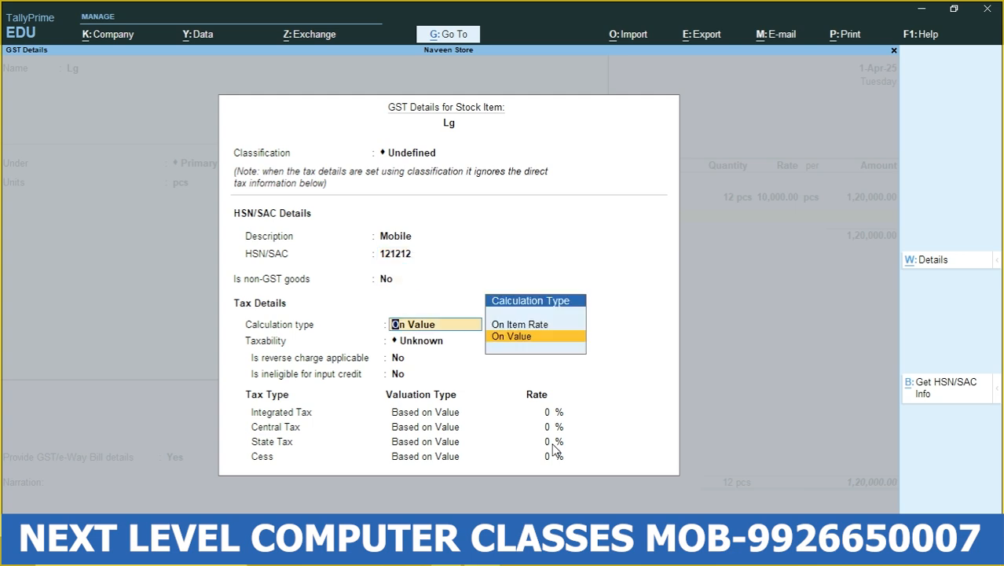
- Keep Lg's calculation type On Value and set taxability to Taxable, with reverse charge and ineligible input credit left at No
key("Return")
key("Down")
key("Down")
key("Down")
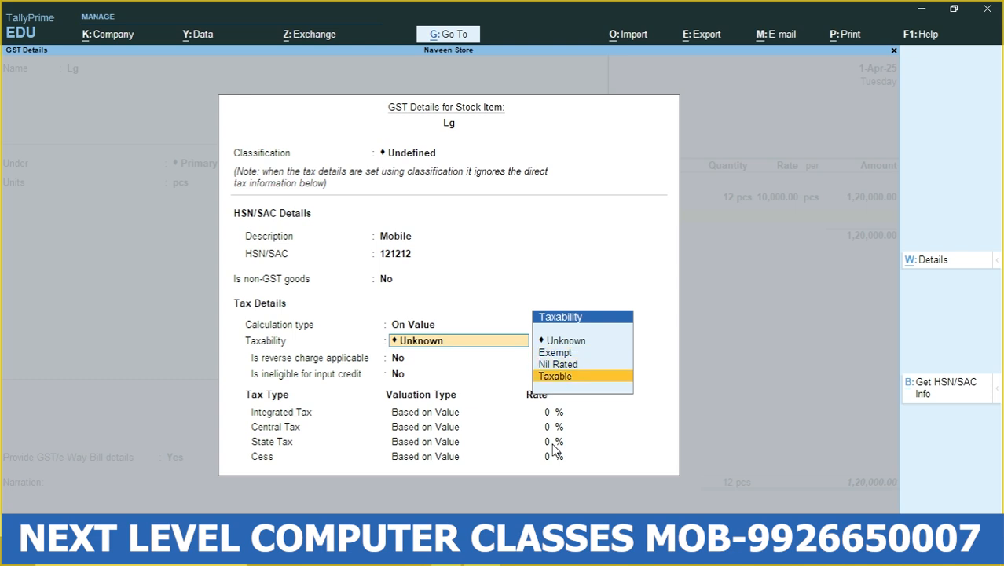
key("Return")
- Set Lg's Integrated Tax rate to 18%, keep Central and State Tax at 9% each, and close its GST details
key("Return")
key("Return")
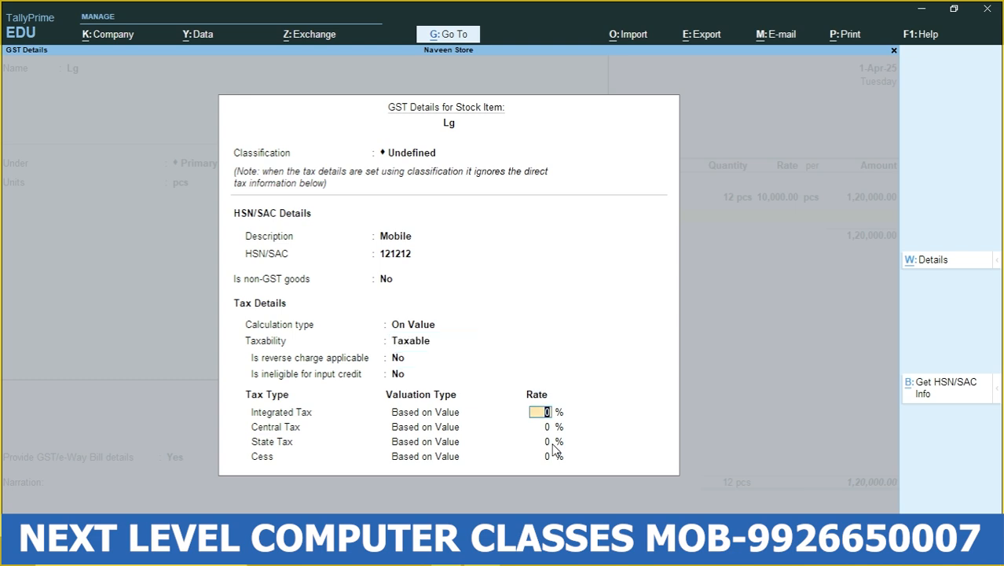
type("18")
key("Return")
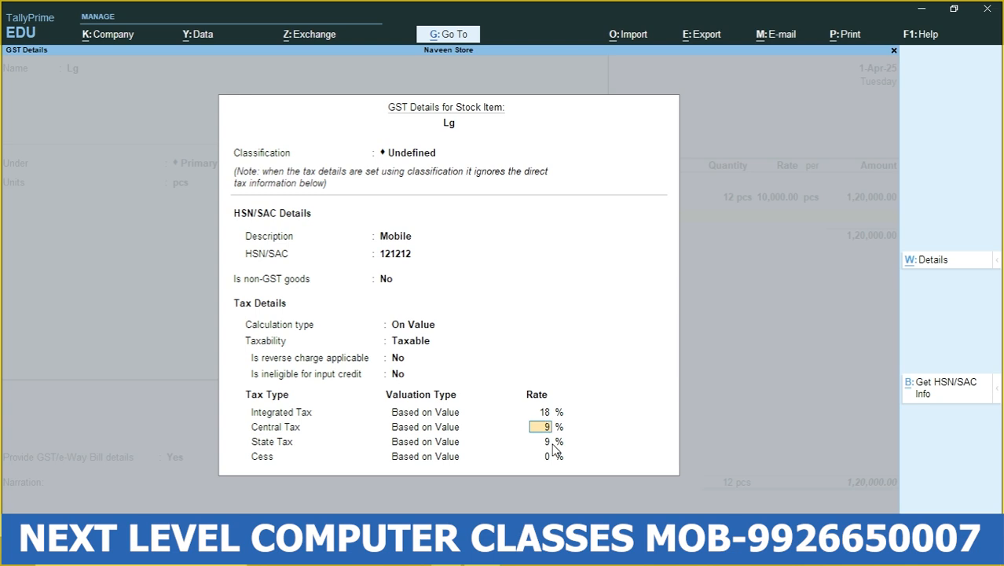
key("Return")
key("Return")
key("Return")
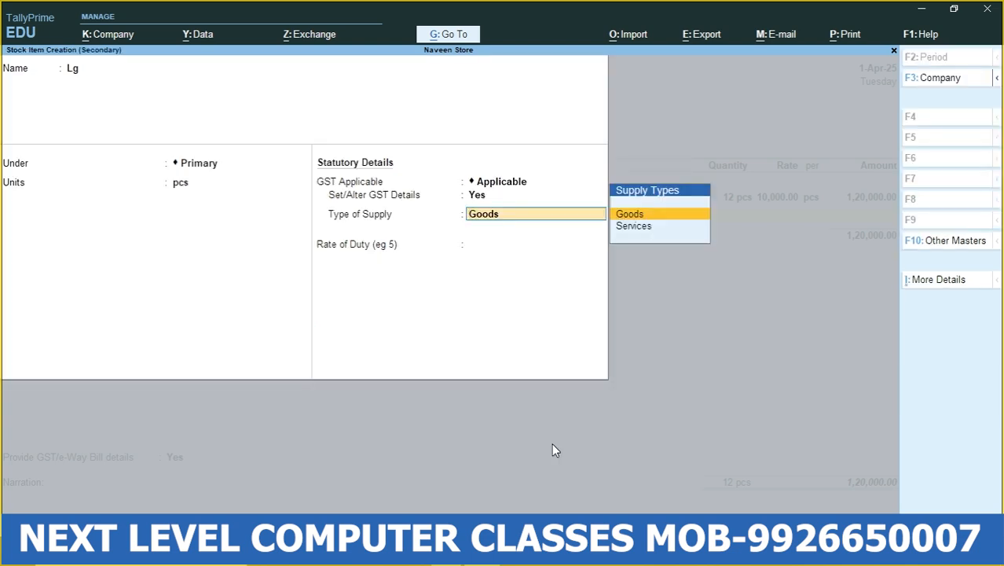
- Save the Lg item with supply type Goods and no rate of duty, and leave its voucher description blank
key("Return")
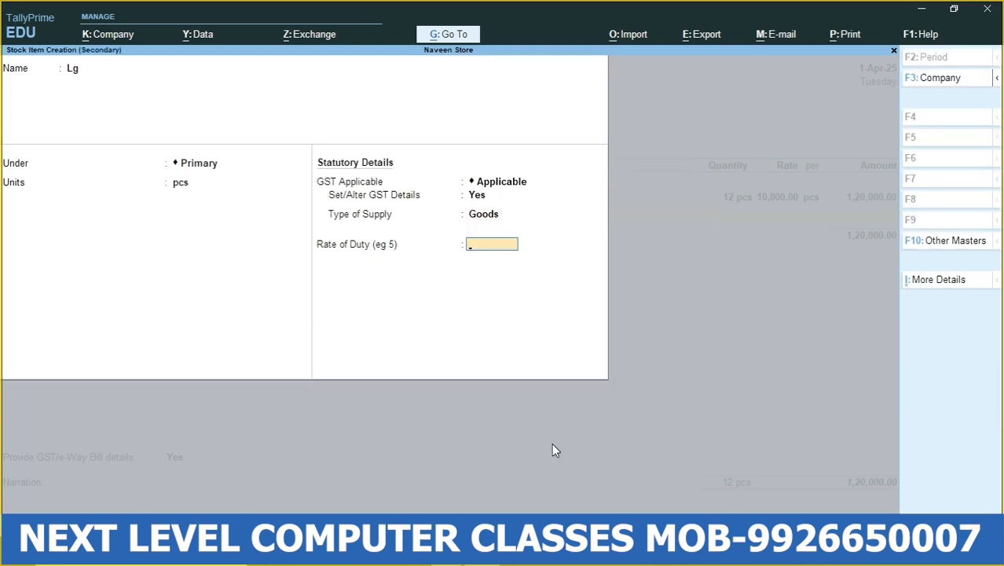
key("Return")
- Enter 12 pcs of Lg at a rate of 12,000 per piece in the purchase voucher and accept the amount
key("Return")
key("Return")
type("12")
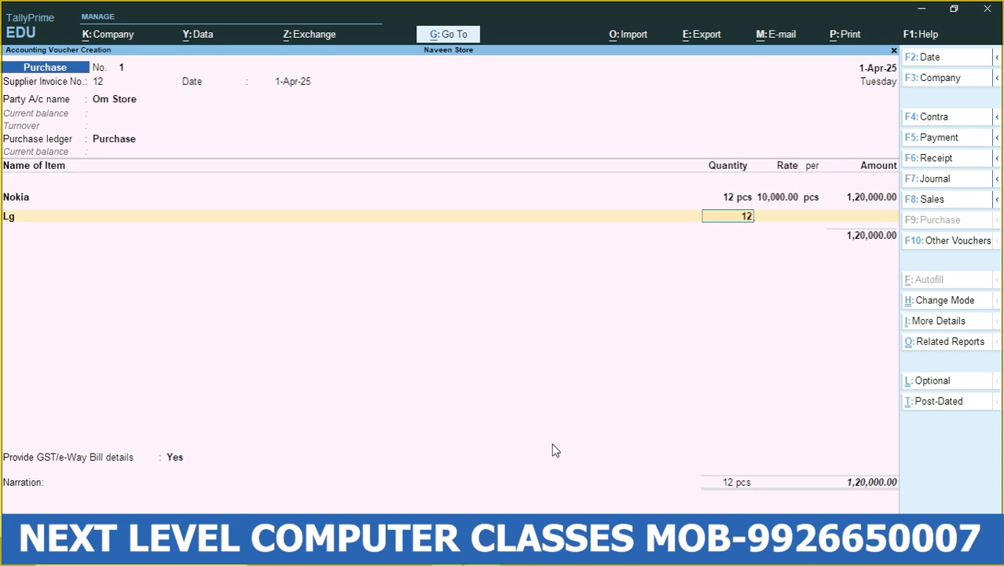
key("Return")
type("12000")
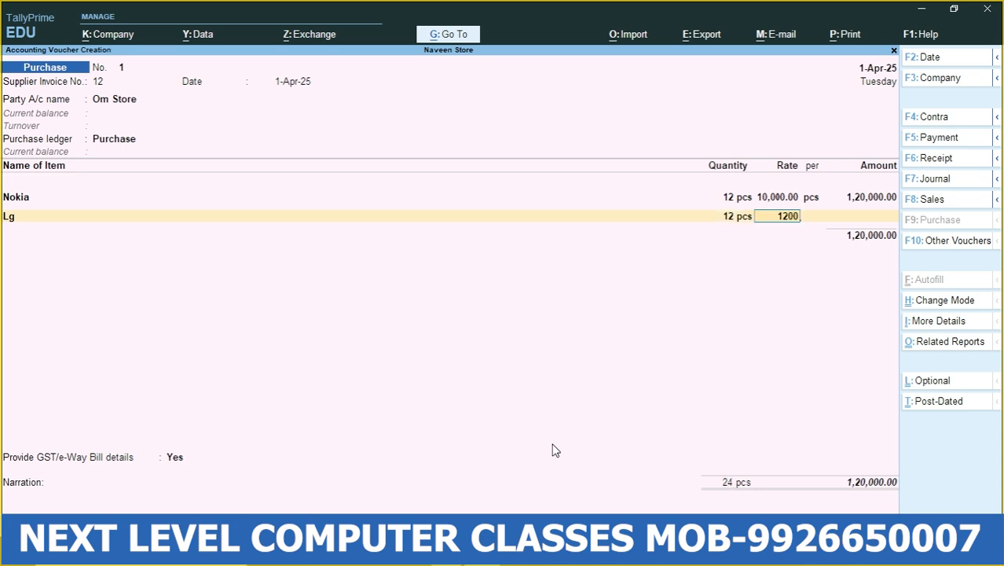
key("Return")
key("Return")
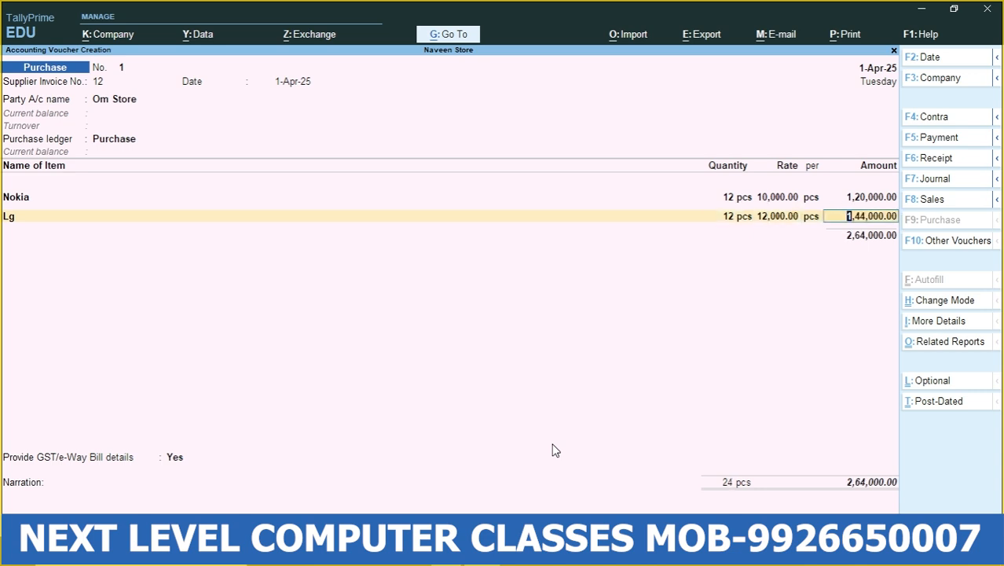
key("Return")
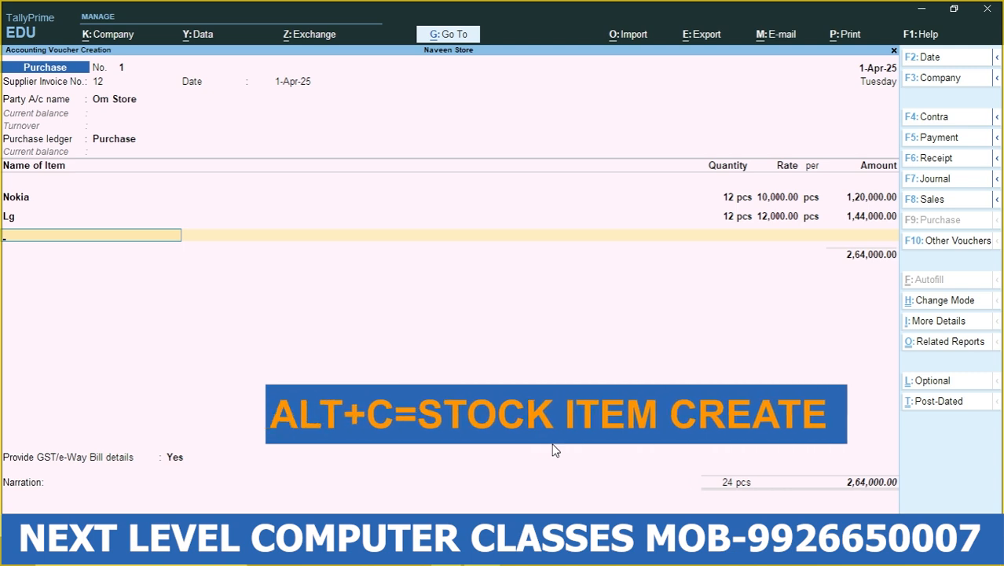
- Start a third stock item named Intex from the voucher, under Primary with unit pcs
key("alt+c")
type("Intex")
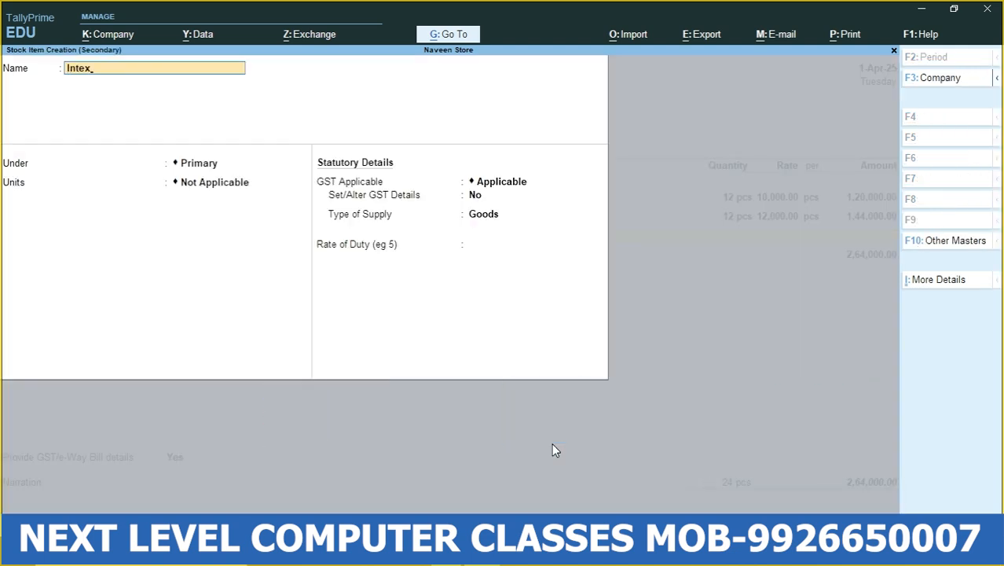
key("Return")
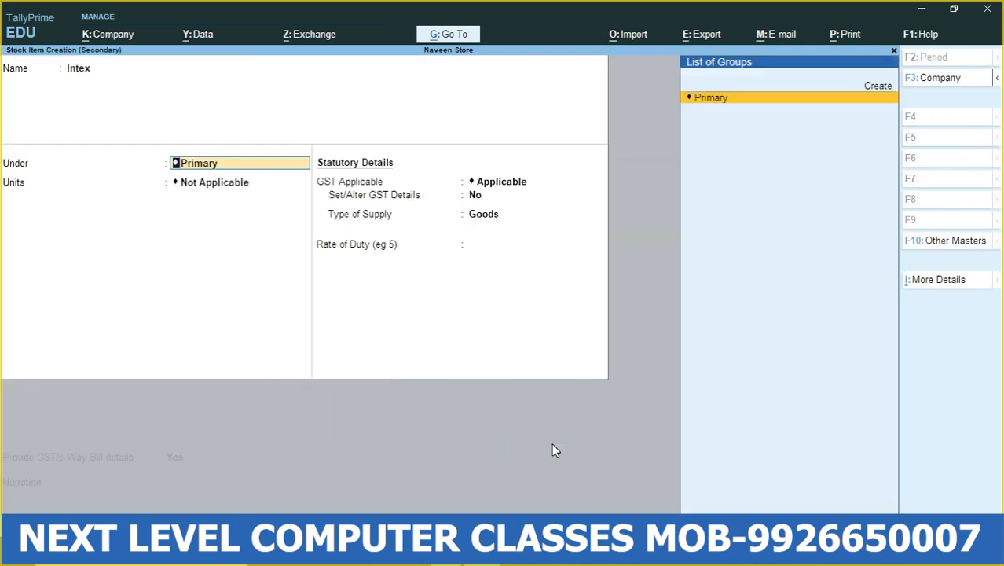
key("Return")
key("Down")
key("Return")
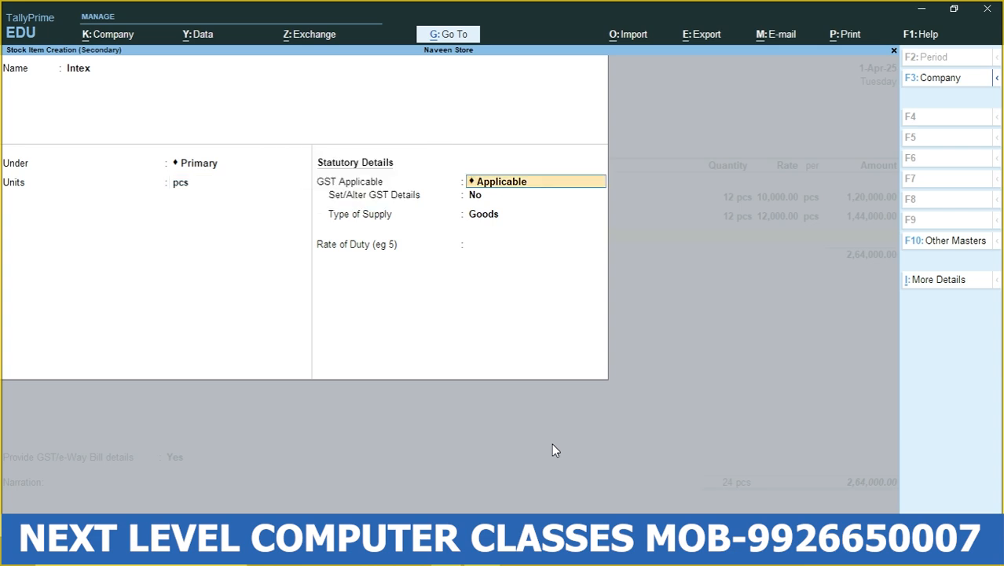
- Keep GST Applicable for the Intex item and set Set/Alter GST Details to Yes
key("Return")
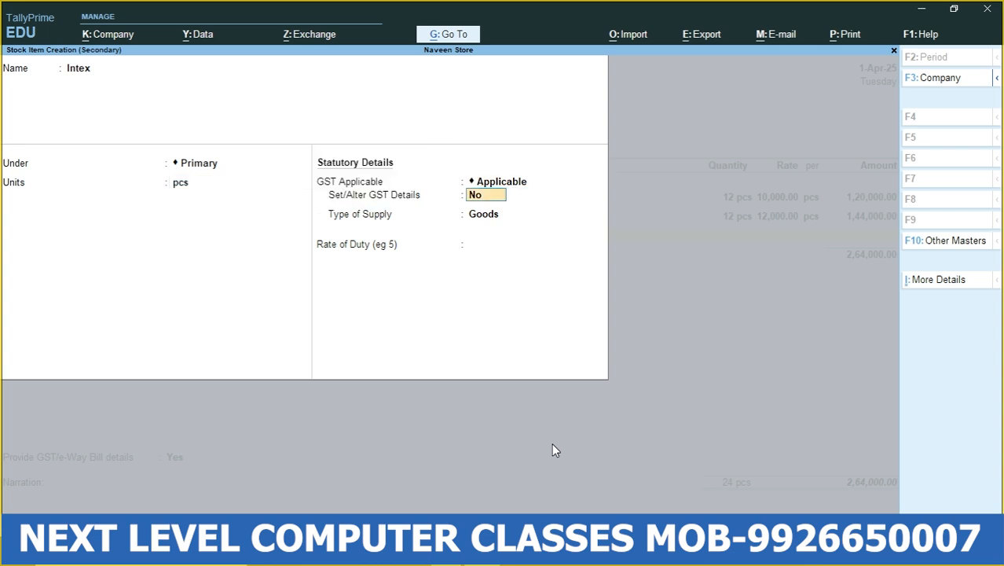
type("yes")
key("Return")
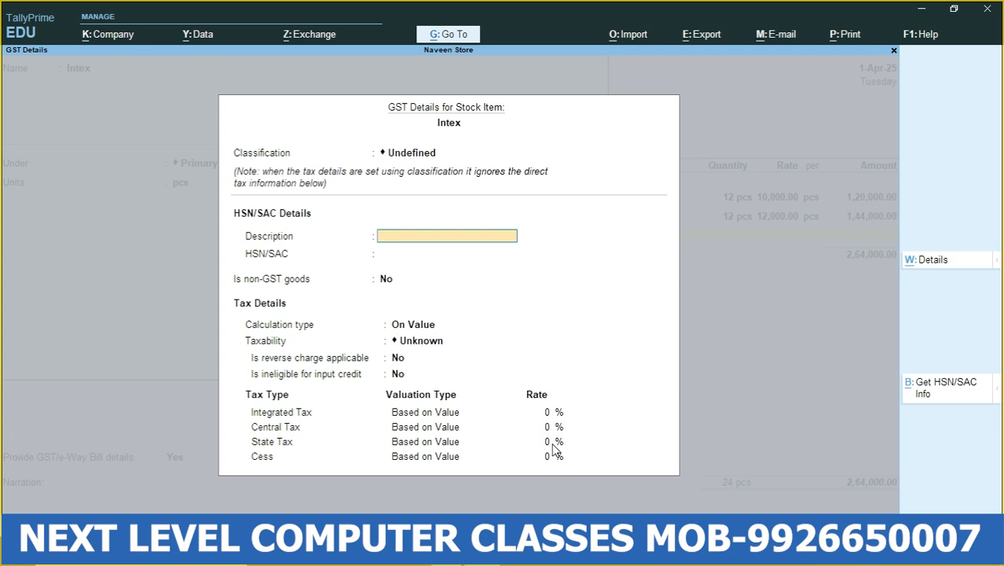
- Set Intex's HSN/SAC description to Mobile and code to 121212, keeping non-GST goods at No and calculation type On Value
type("Mobile")
key("Return")
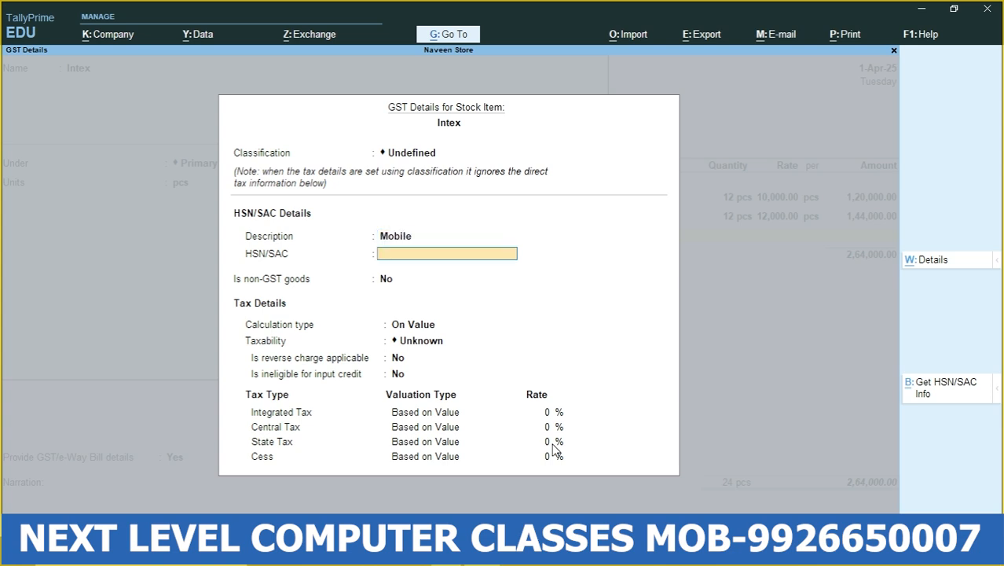
type("121212")
key("Return")
key("Return")
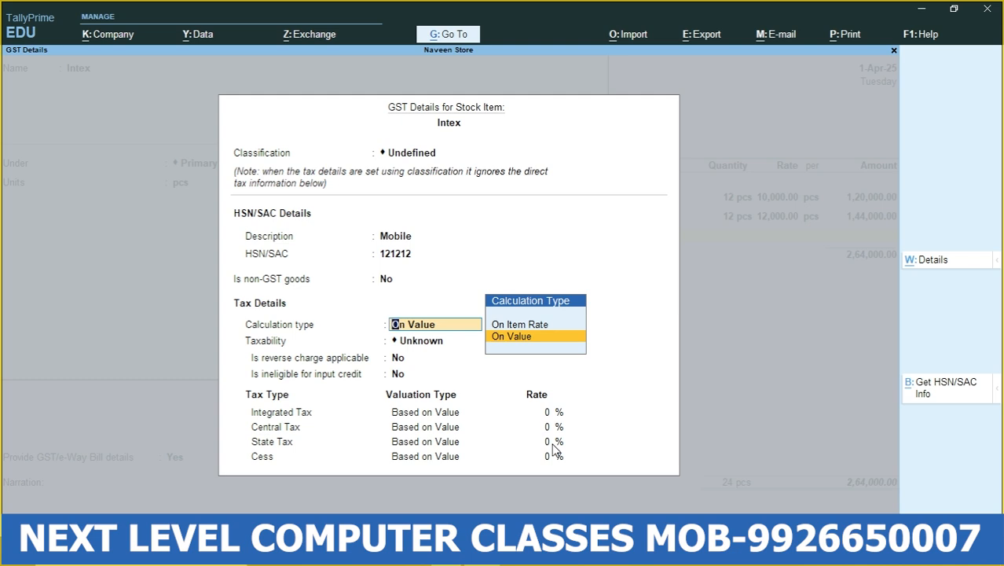
key("Return")
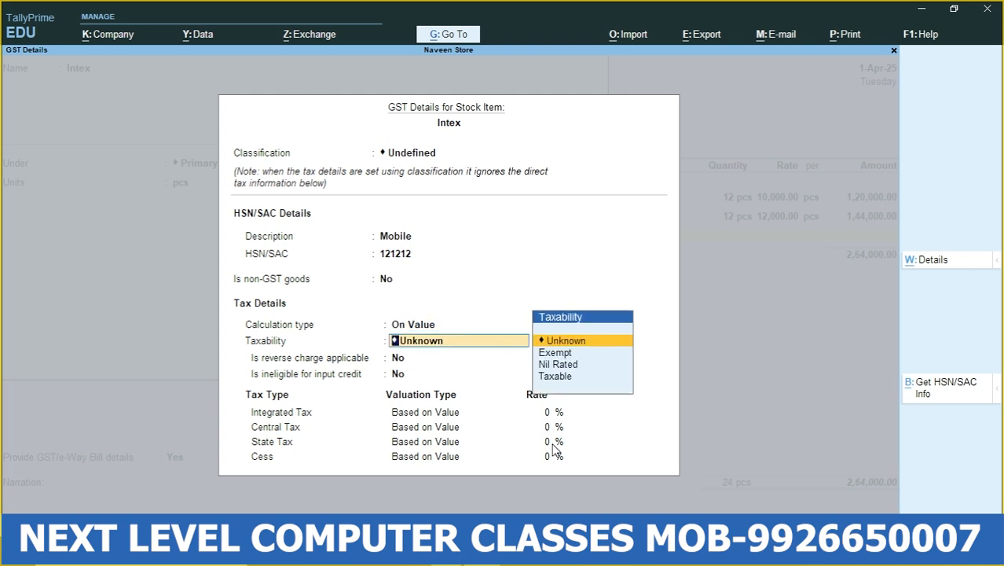
- Set Intex's taxability to Taxable with an 18% integrated tax rate, keeping reverse charge and input credit ineligibility at No
key("Down")
key("Down")
key("Down")
key("Return")
key("Return")
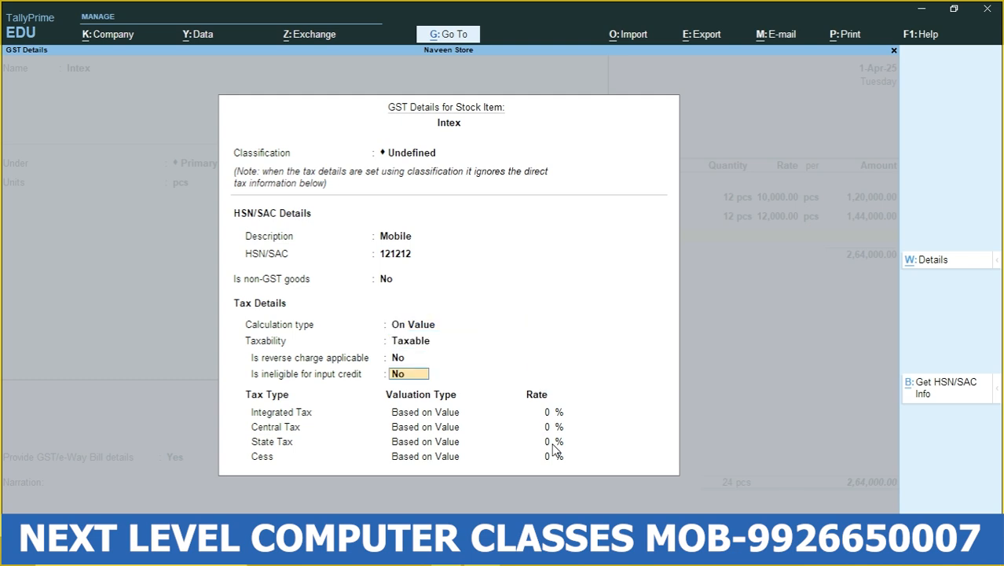
key("Return")
type("18")
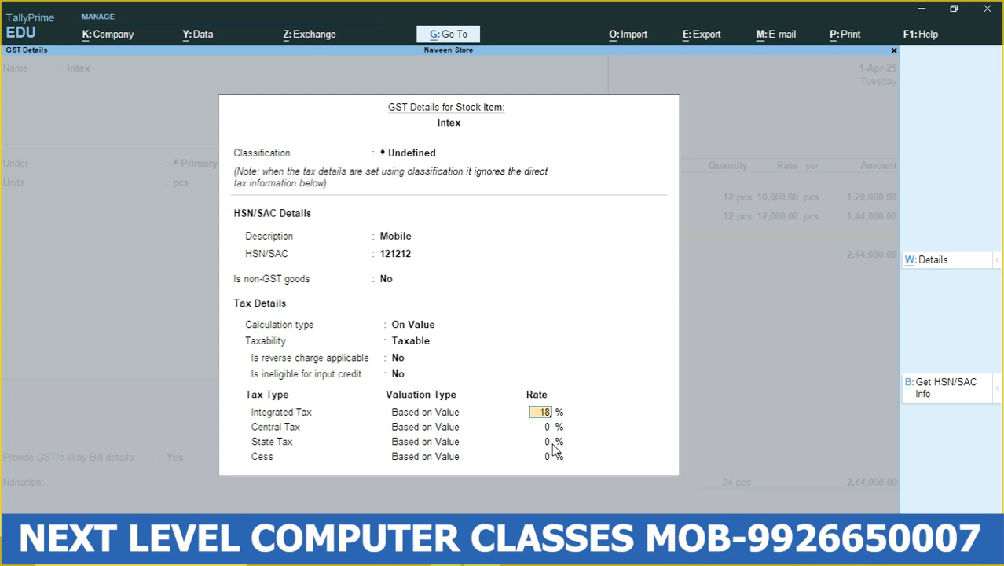
key("Return")
key("Return")
key("Return")
key("Return")
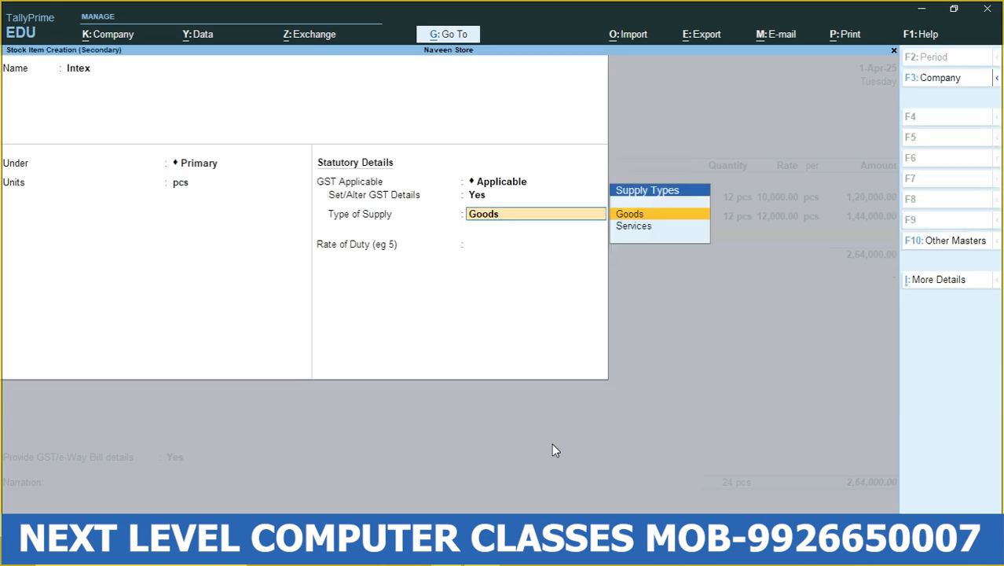
- Keep Intex's type of supply as Goods, leave the rate of duty blank and accept the stock item
key("Return")
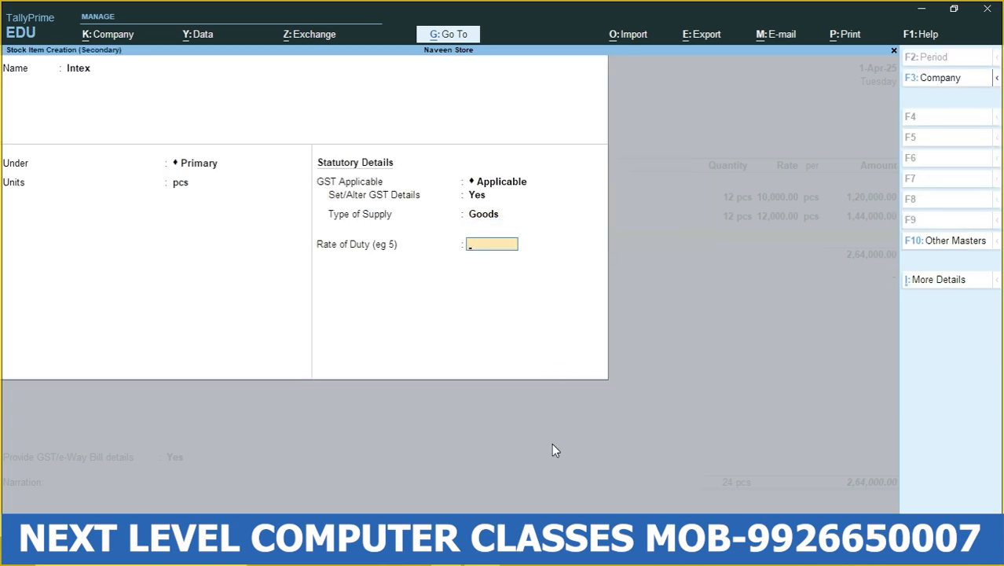
key("Return")
- Enter 12 pcs of Intex at a rate of 8,000 per piece in the purchase voucher and accept the amount
key("Return")
key("Return")
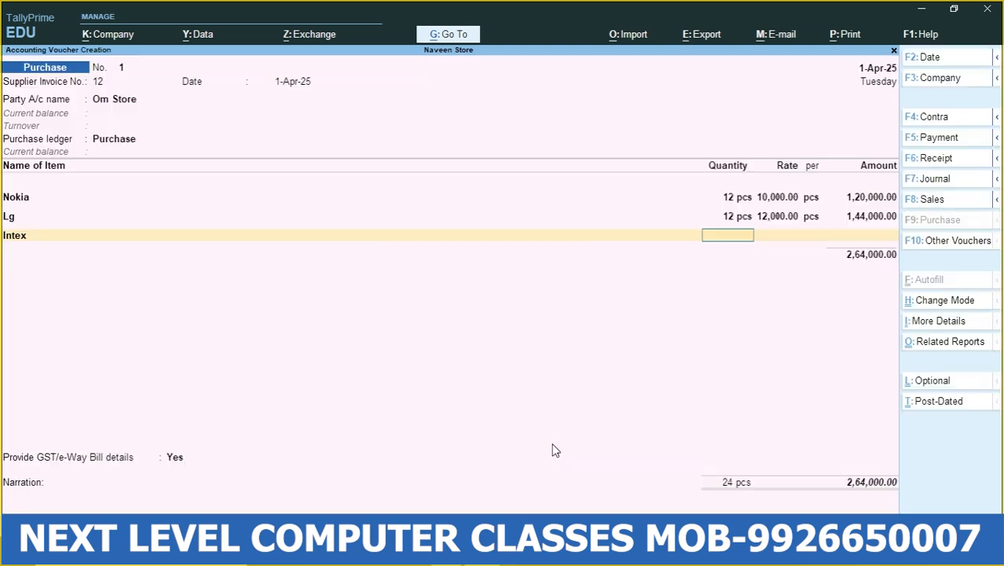
type("12")
key("Return")
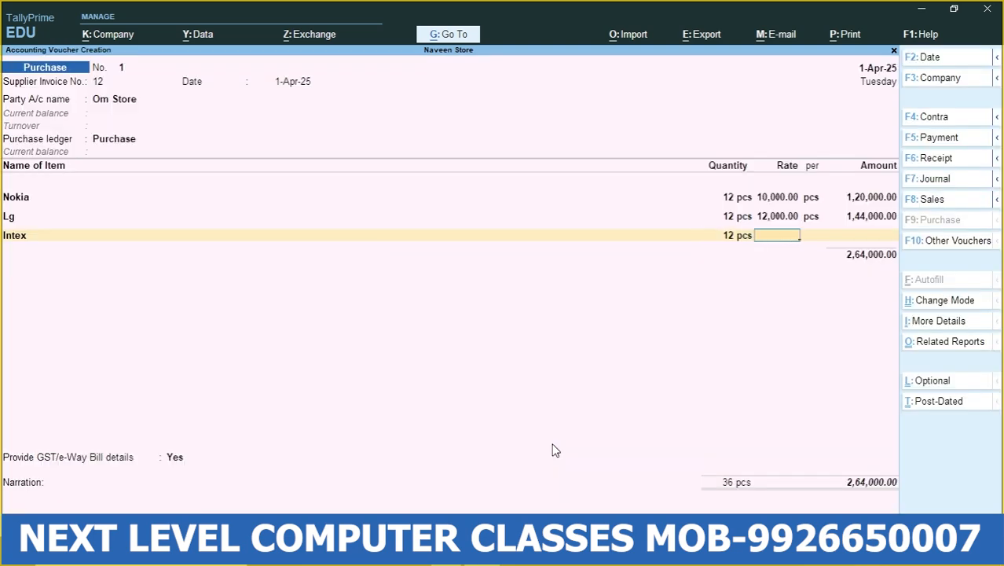
type("8000")
key("Return")
key("Return")
key("Return")
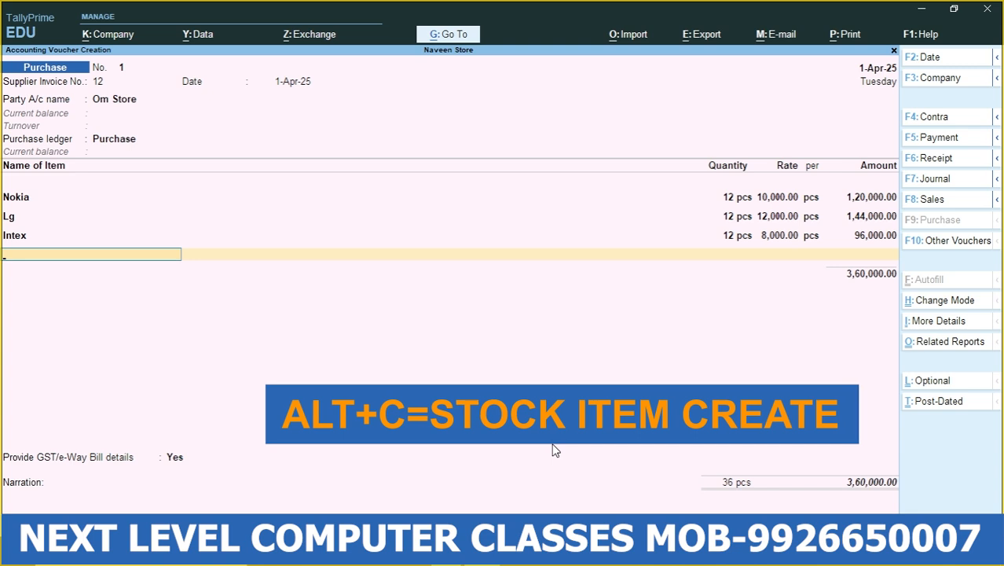
- Start a fourth stock item named Sony from the voucher, under Primary with unit pcs
key("alt+c")
type("Sony")
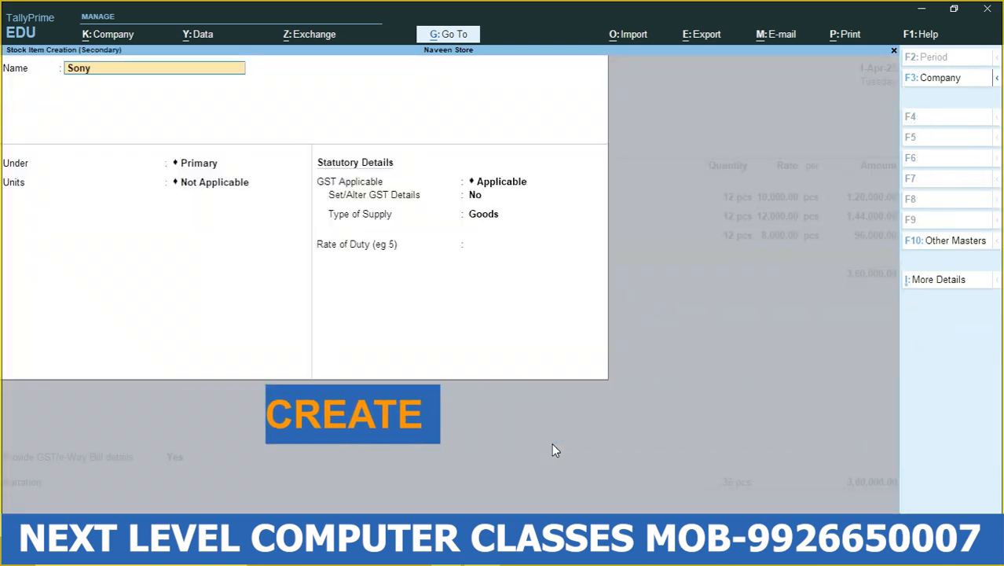
key("Return")
key("Return")
key("Down")
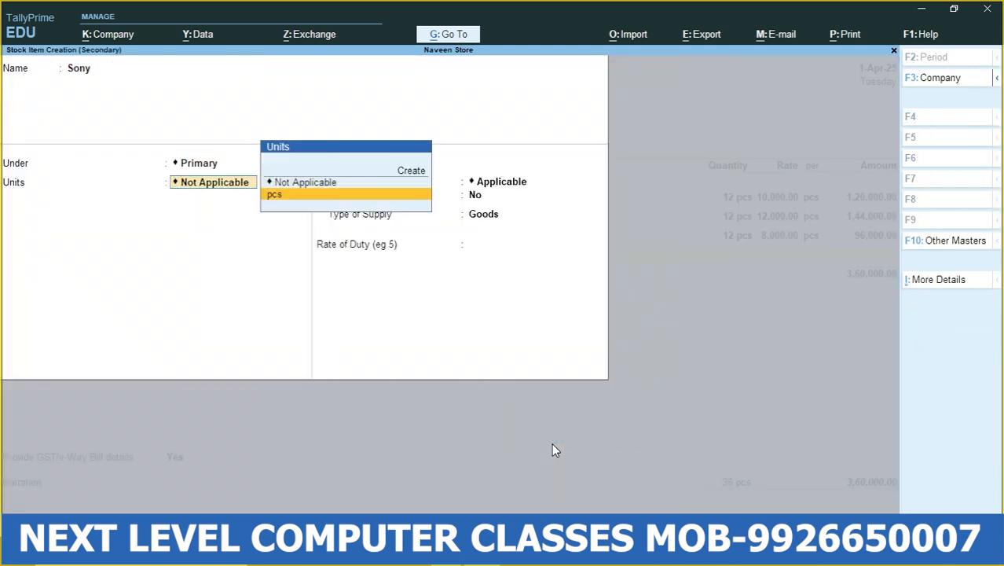
key("Return")
- Keep GST Applicable for the Sony item, set Set/Alter GST Details to Yes and leave the classification Undefined
key("Return")
type("y")
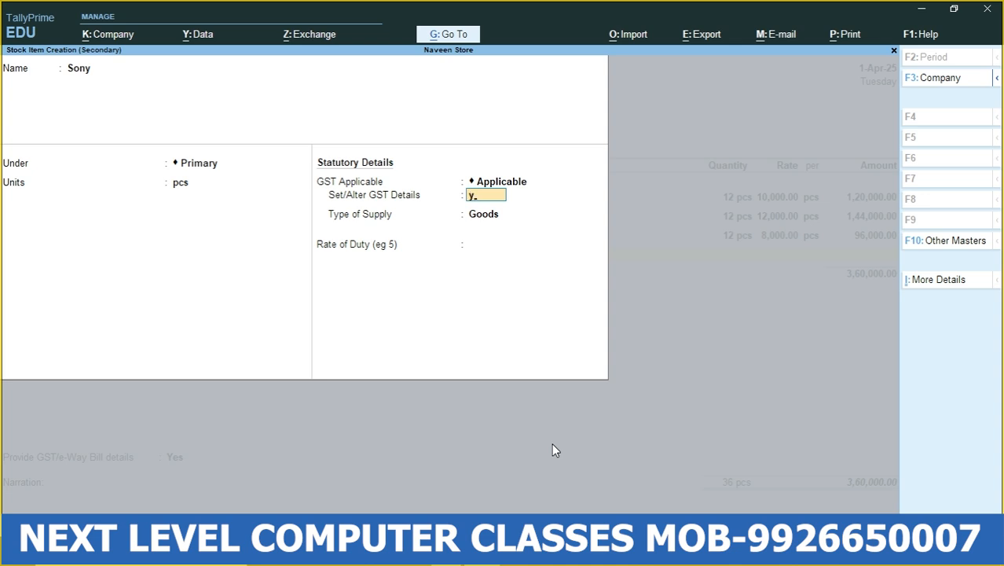
- Set Sony's HSN/SAC description to Mobile and code to 123123, keeping non-GST goods at No and calculation type On Value
key("Return")
key("Return")
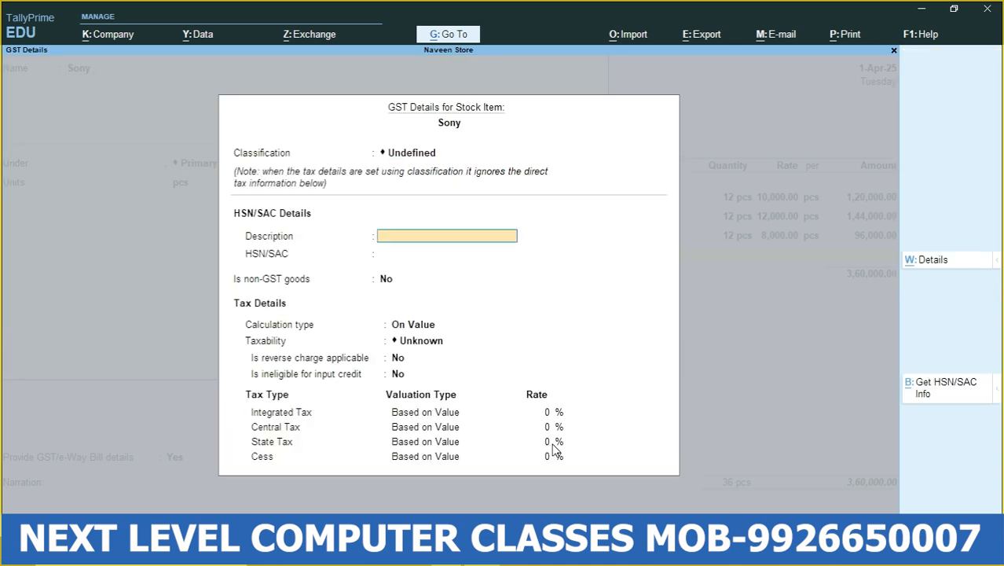
type("Mobile")
key("Return")
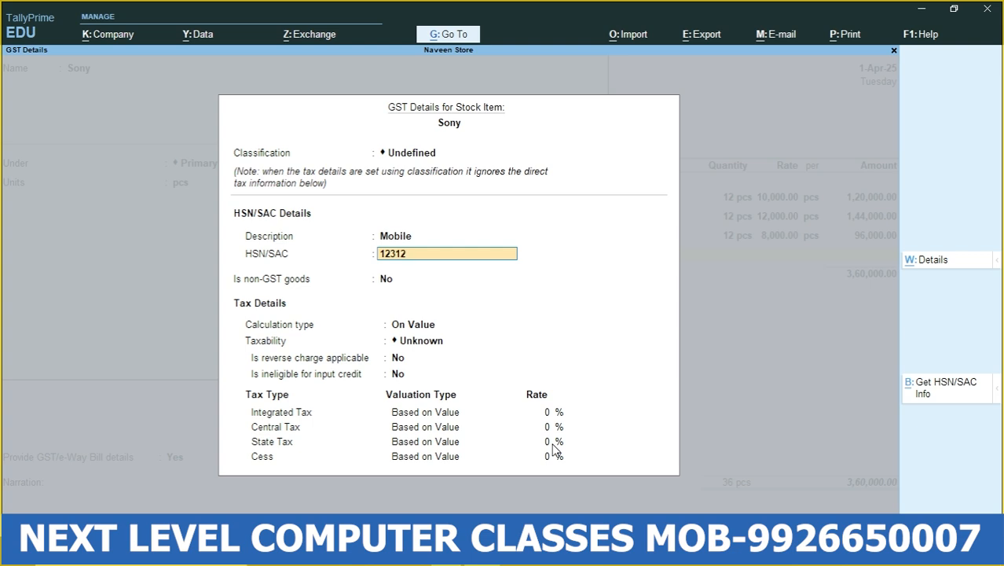
key("Return")
key("Return")
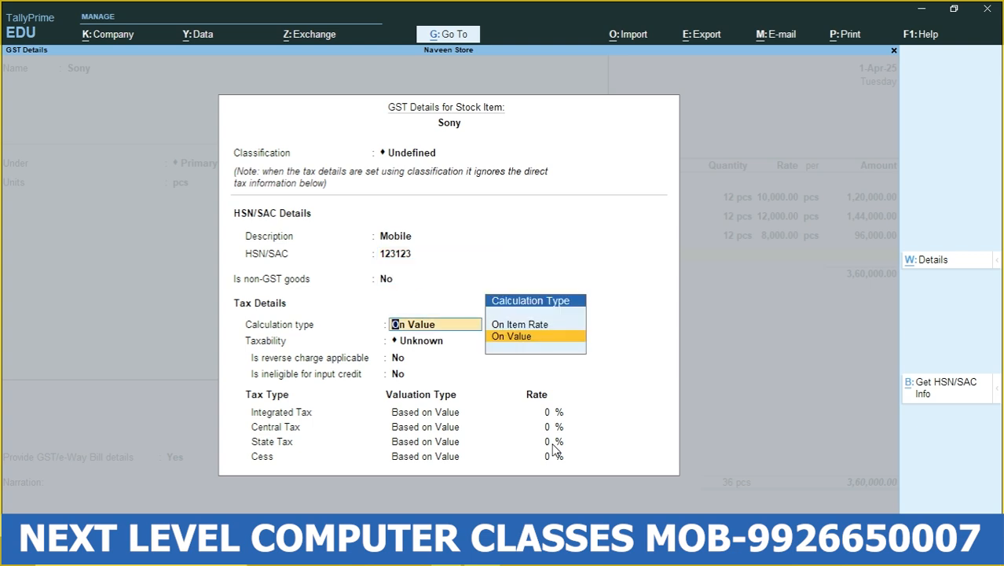
- Set Sony's taxability to Taxable with an 18% integrated tax rate, keeping reverse charge and input credit ineligibility at No
key("Return")
key("Down")
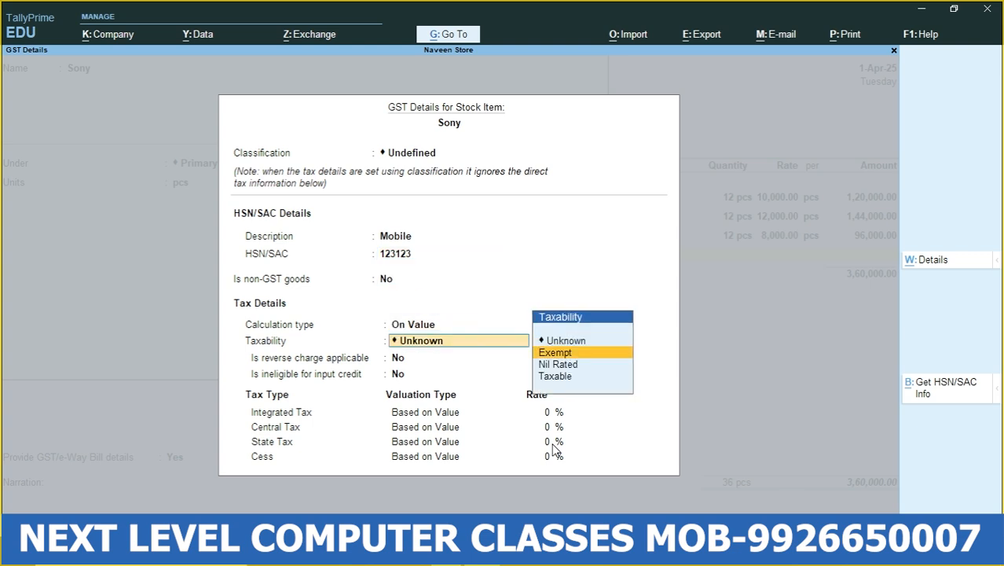
key("Down")
key("Down")
key("Return")
key("Return")
key("Return")
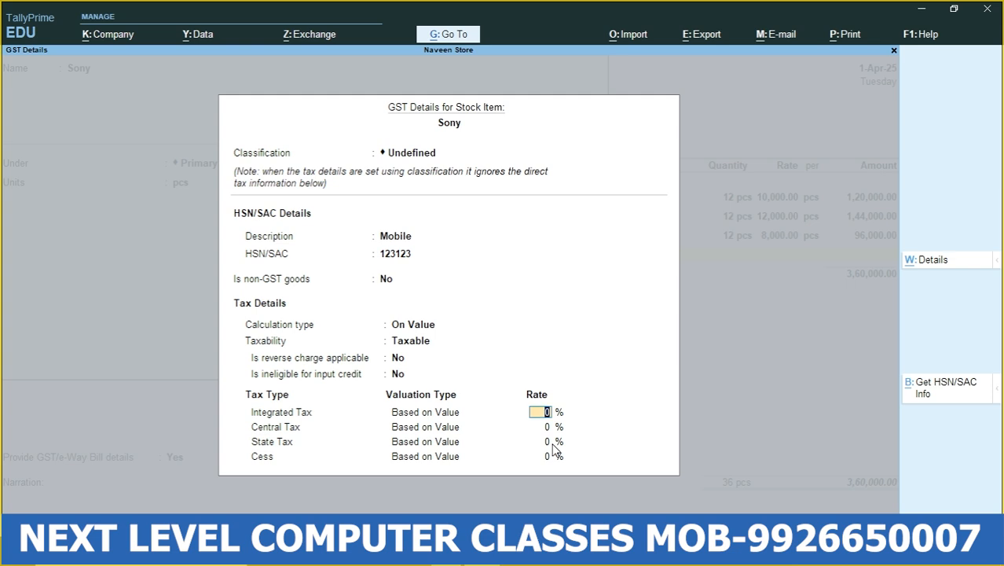
type("18")
key("Return")
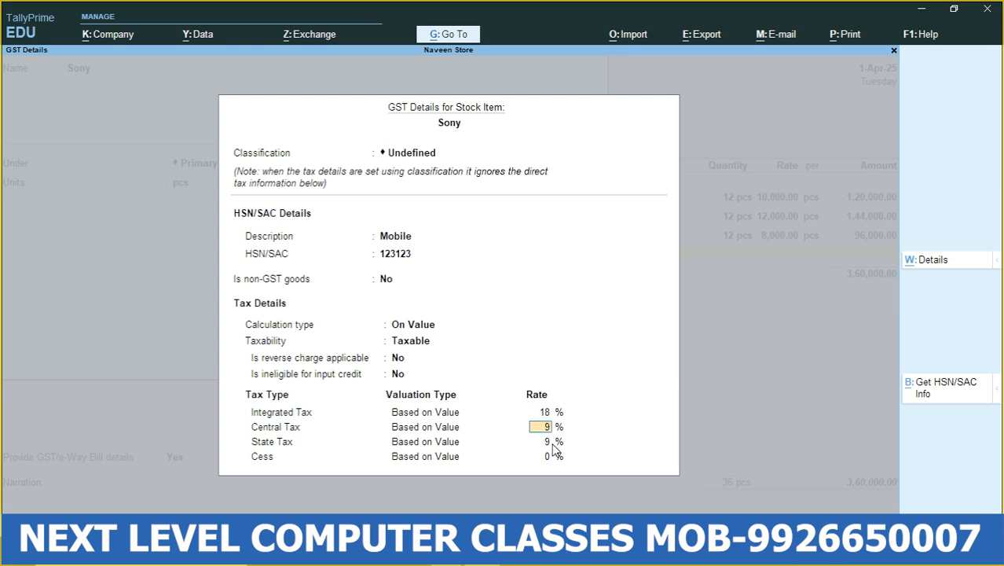
- Keep Sony's type of supply as Goods, leave the rate of duty unset and accept the stock item
key("Return")
key("Return")
key("Return")
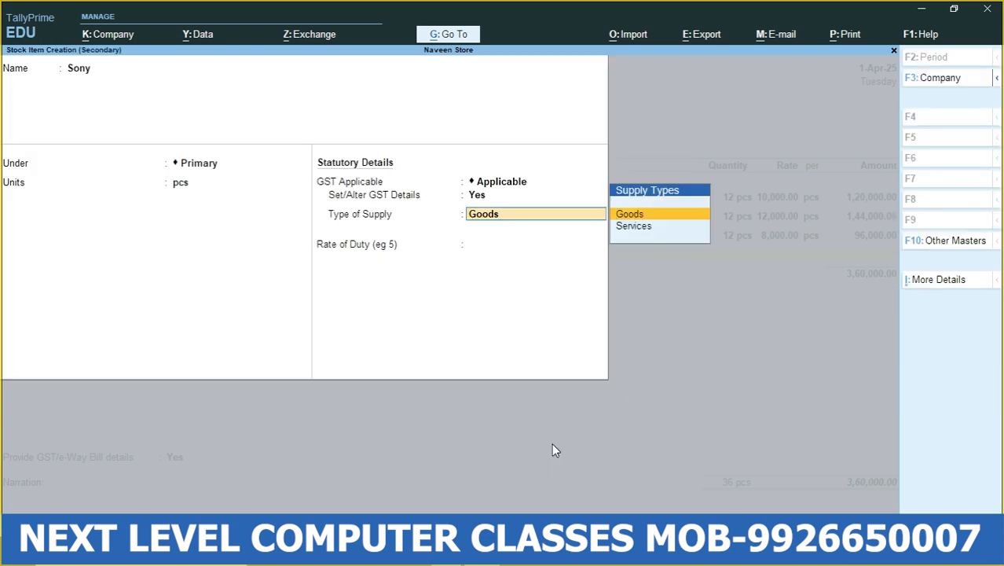
key("Return")
key("Return")
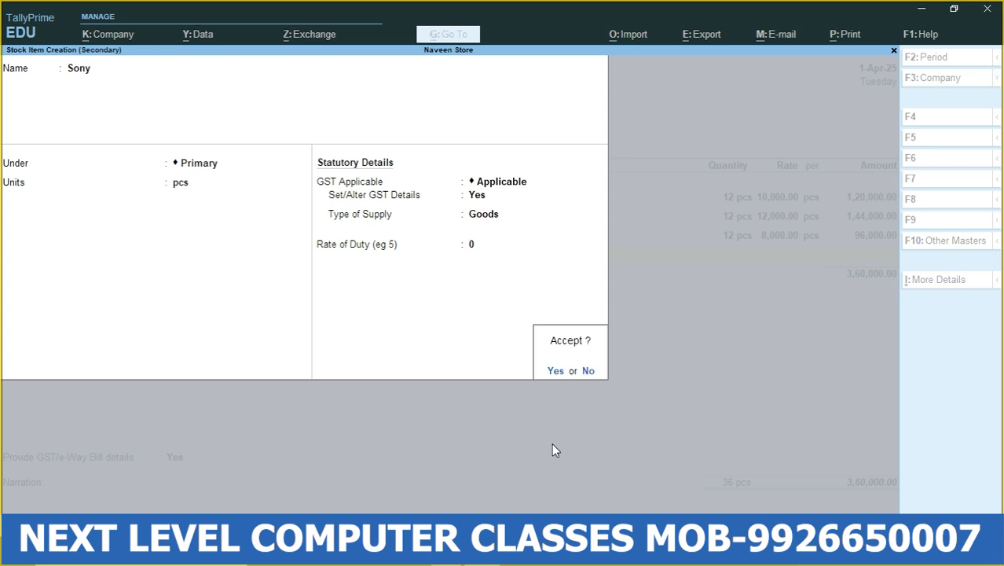
key("Return")
- Enter 12 pcs of Sony at a rate of 9,000 per piece in the purchase voucher and accept the amount
key("Return")
key("Return")
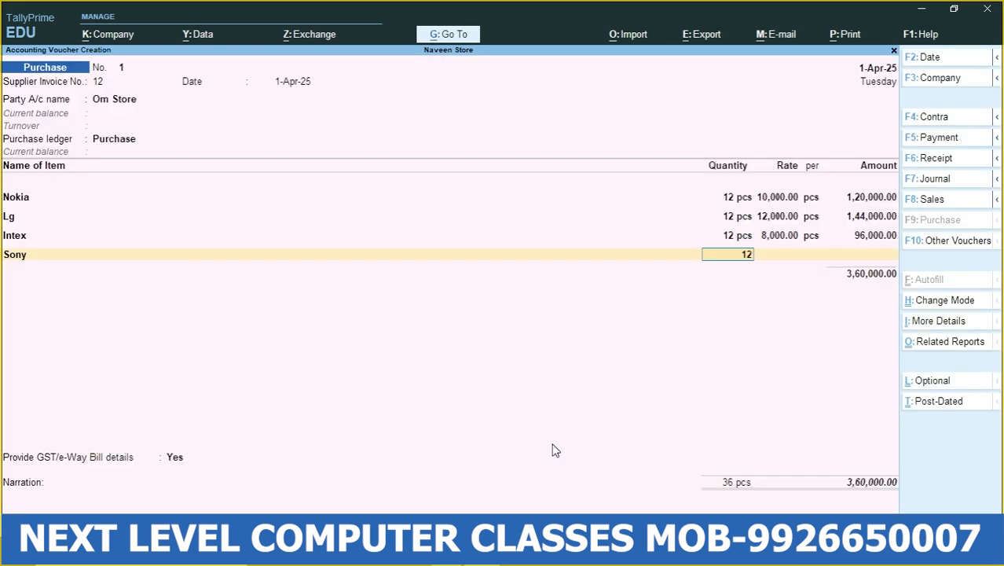
key("Return")
type("9,000")
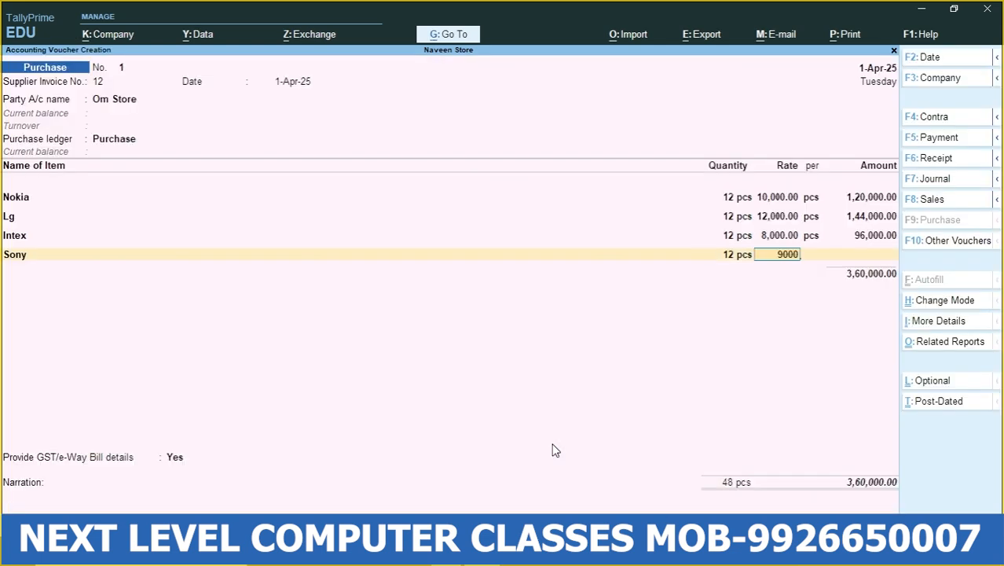
key("Return")
key("Return")
key("Return")
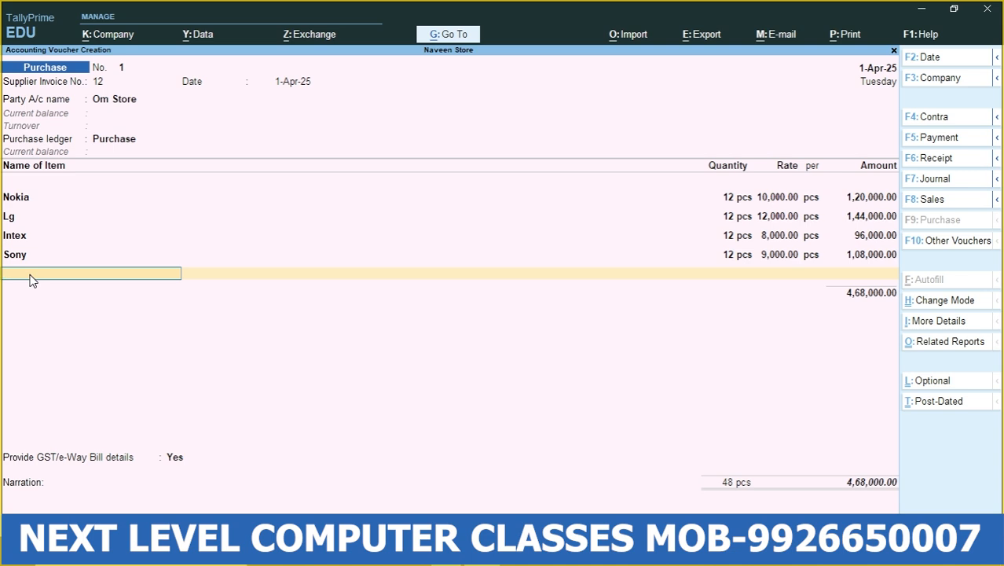
- End the item list and start a new ledger named SGST under Duties & Taxes from the voucher
key("Return")
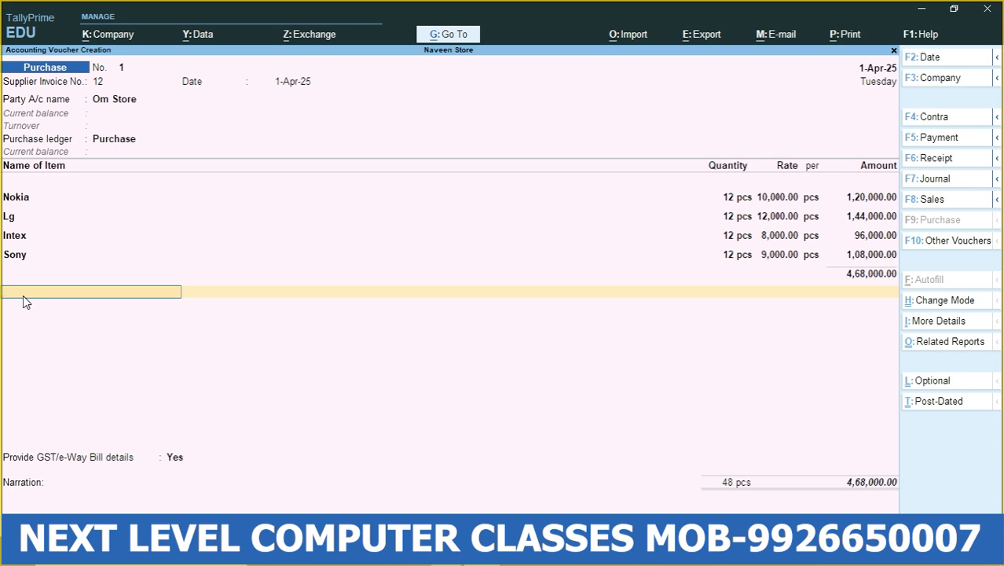
key("alt+c")
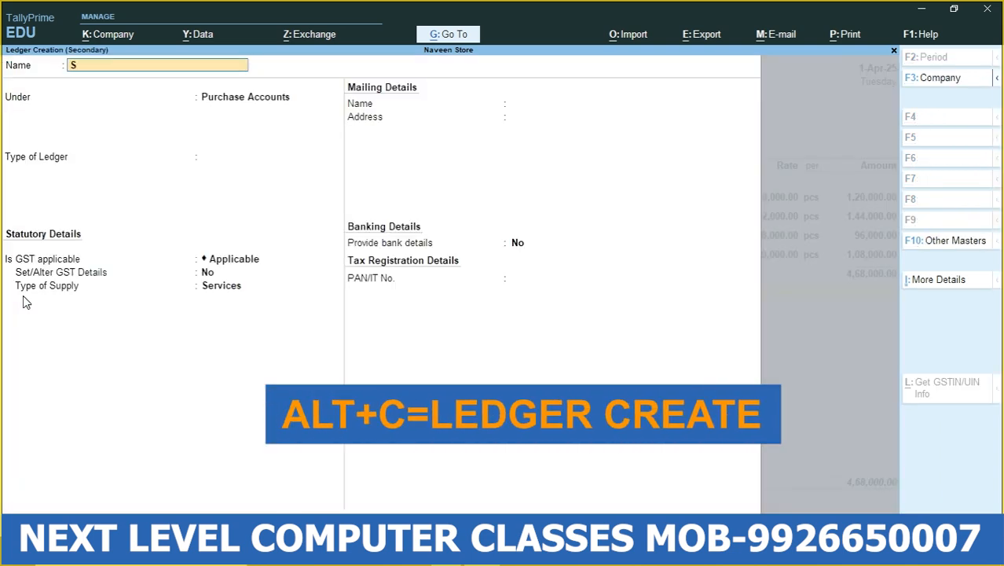
type("Sgs")
key("BackSpace")
key("BackSpace")
type("GST")
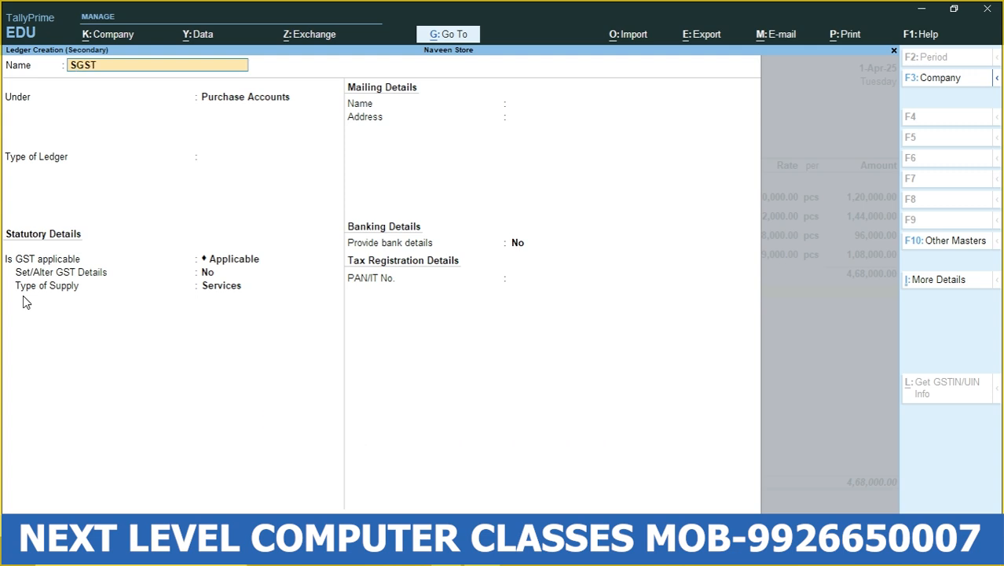
key("Return")
type("du")
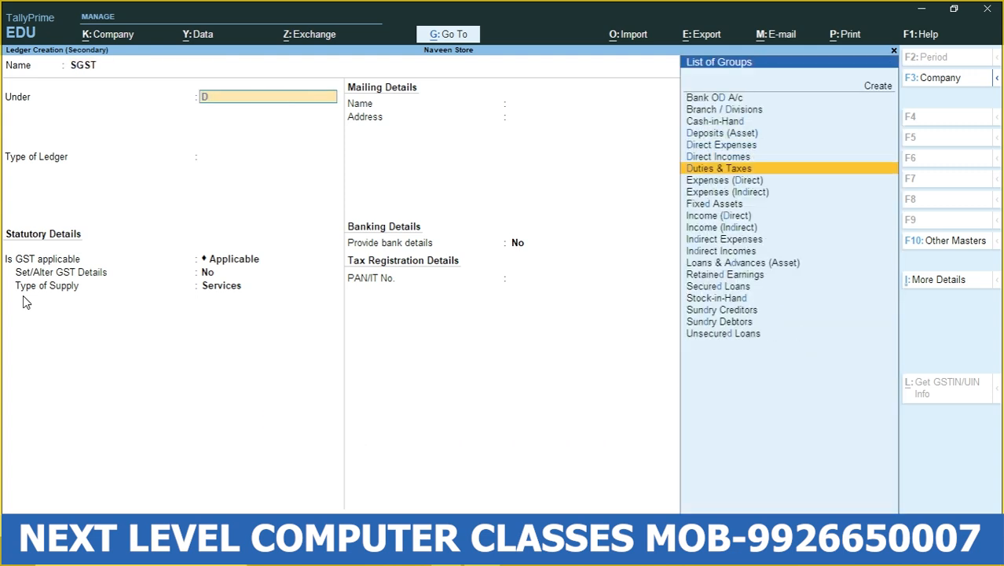
key("Return")
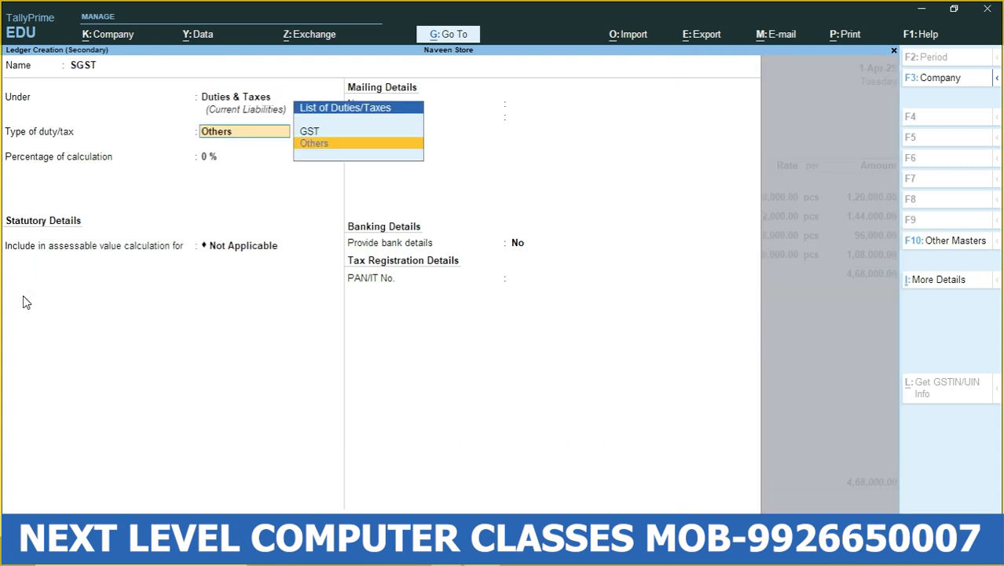
- Set the SGST ledger's type of duty/tax to GST and its tax type to State Tax
key("Up")
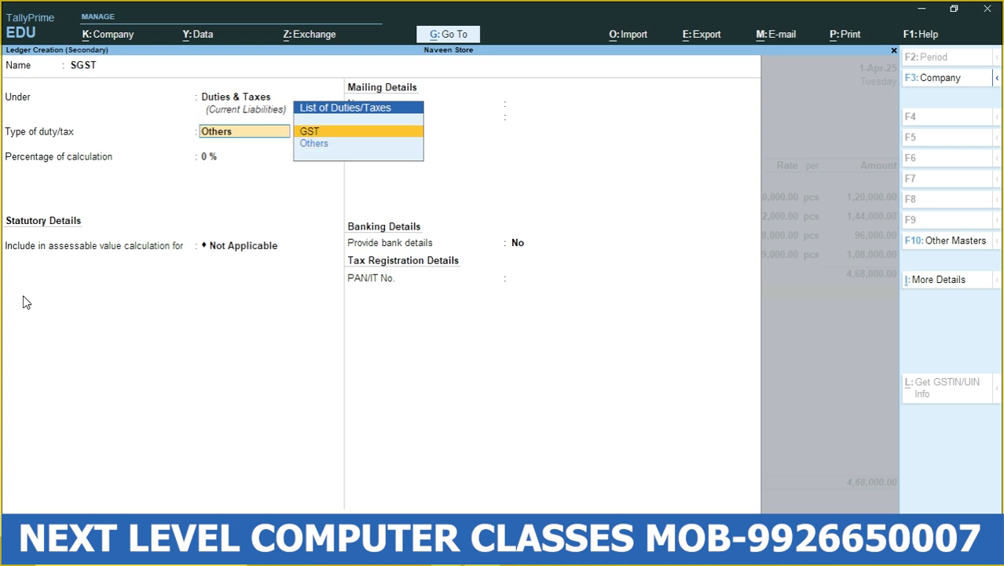
key("Return")
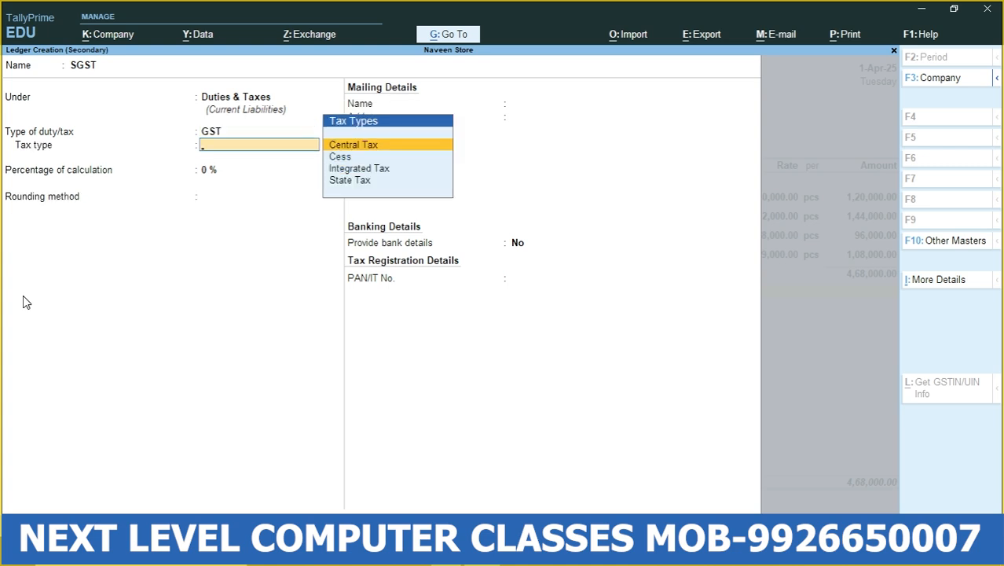
key("Down")
key("Down")
key("Down")
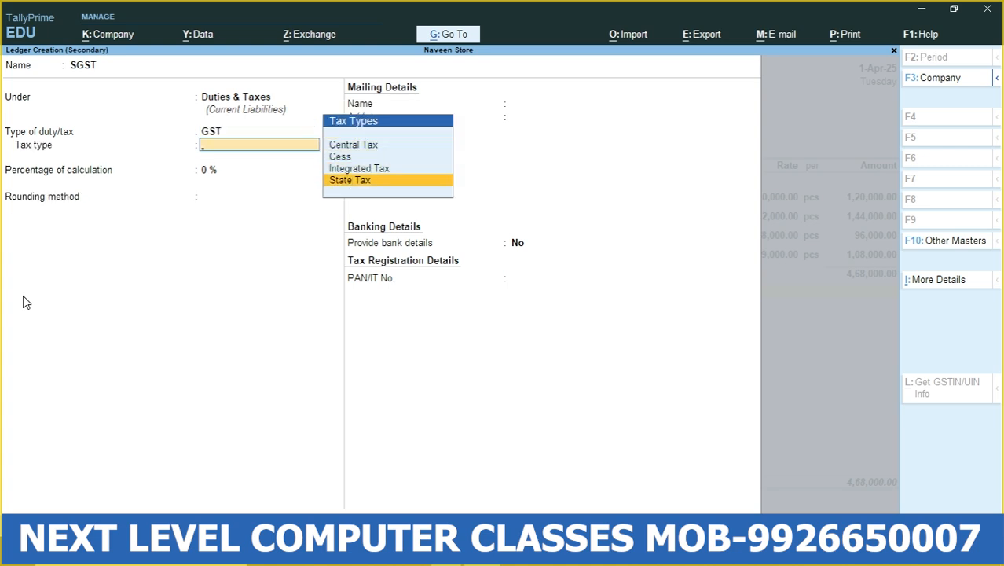
key("Return")
- Save the SGST ledger with 0% calculation, no rounding and no bank details, and accept its amount in the voucher
key("Return")
key("Return")
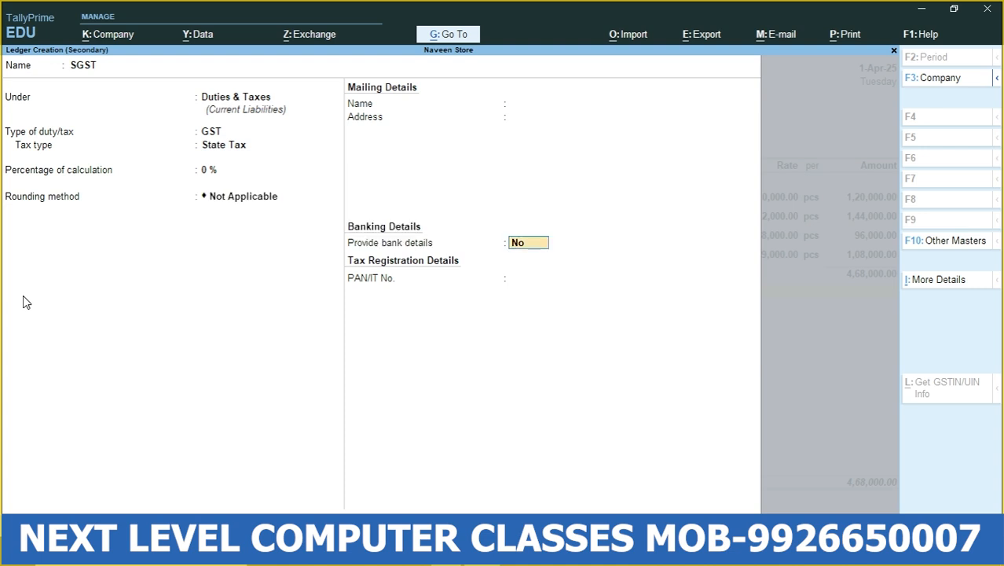
key("Return")
key("Return")
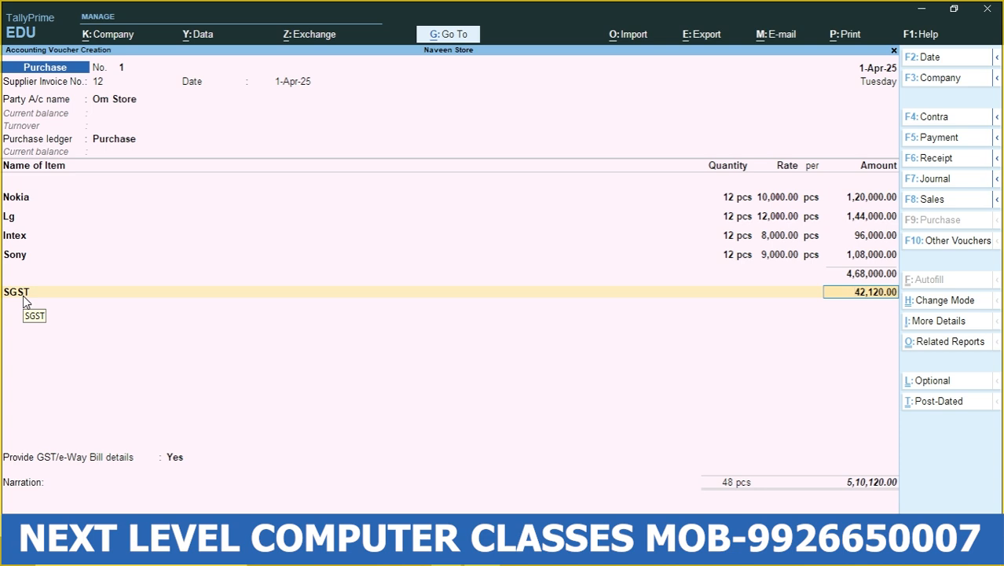
key("Return")
- Start a new ledger named CGST under Duties & Taxes from the voucher, with duty type GST and tax type Central Tax
key("alt+c")
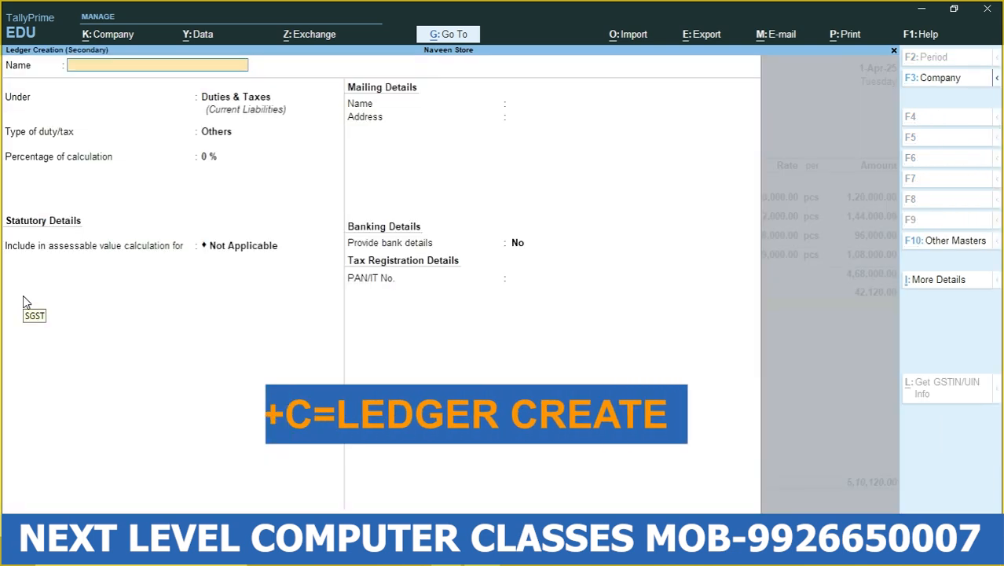
type("CGST")
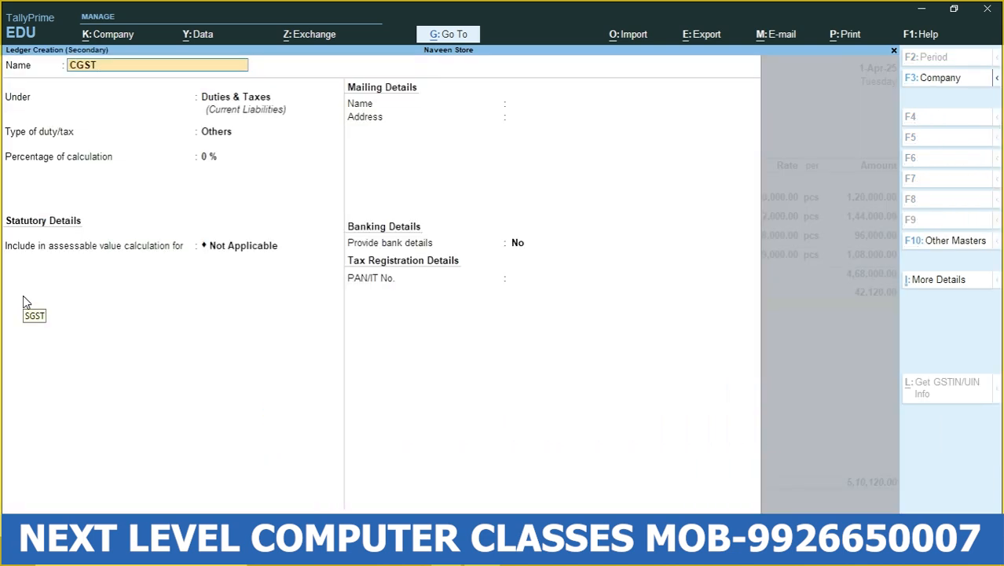
key("Return")
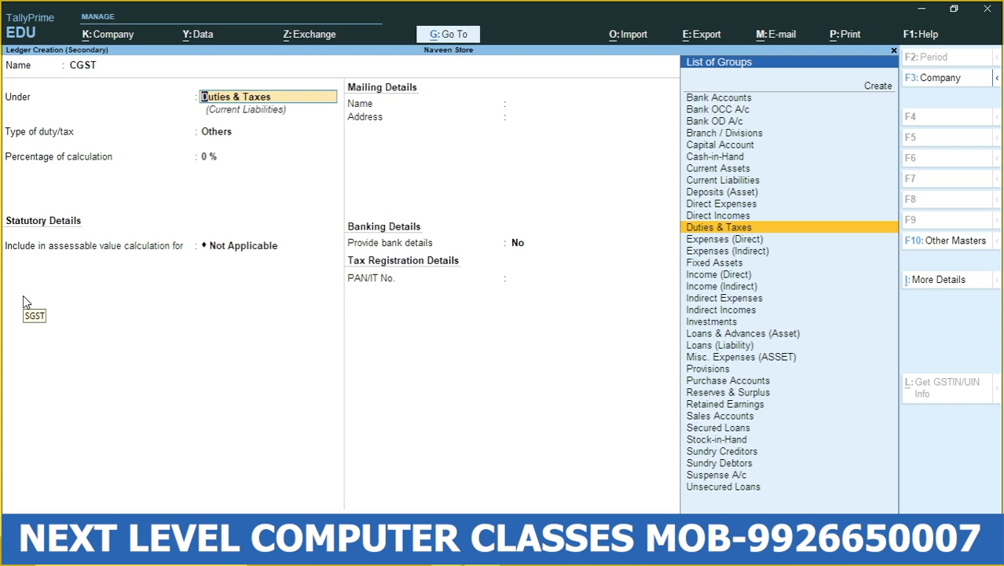
key("Return")
key("Up")
key("Return")
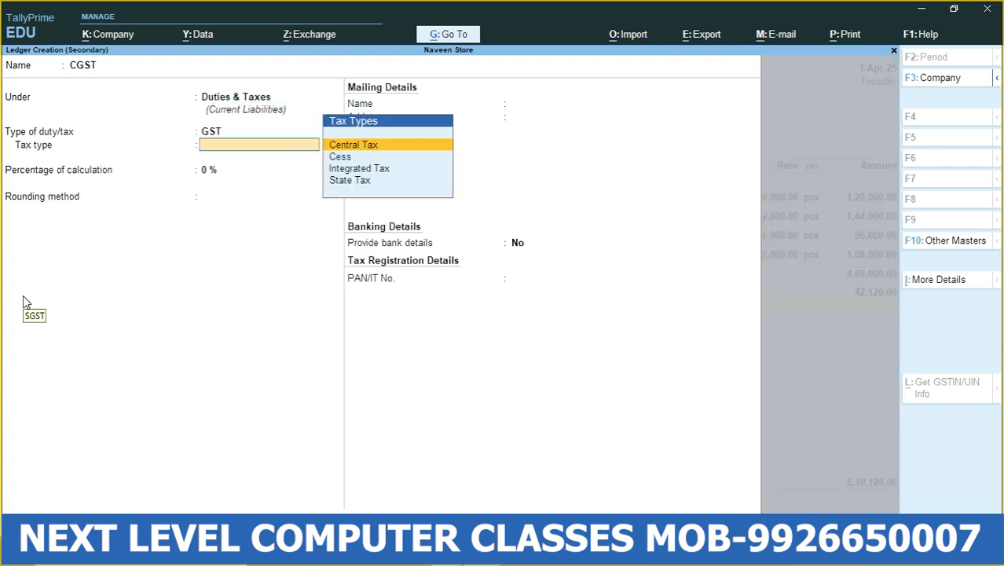
key("Return")
key("Return")
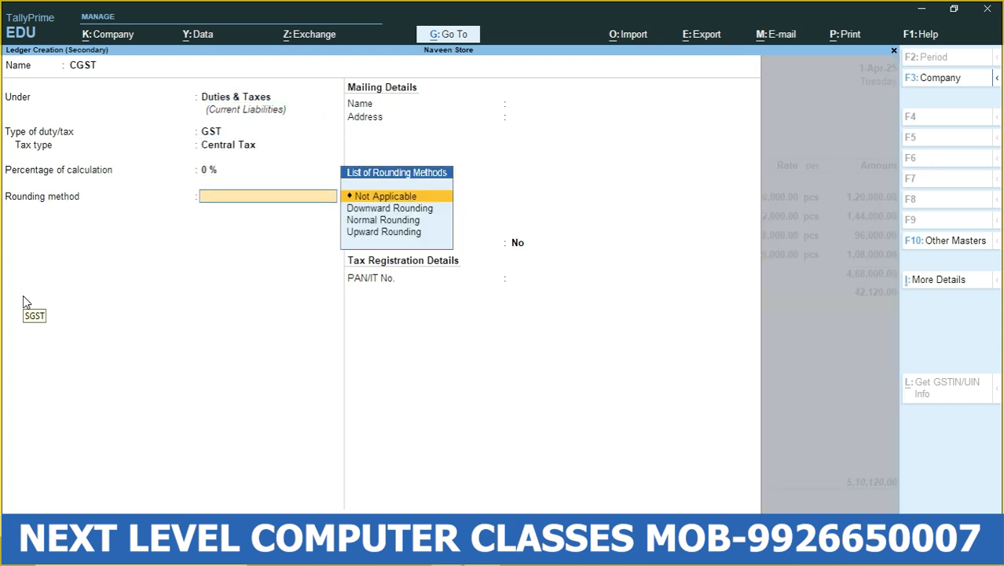
- Save the CGST ledger with 0% calculation, no rounding and no bank details, and accept its amount in the voucher
key("Return")
key("Return")
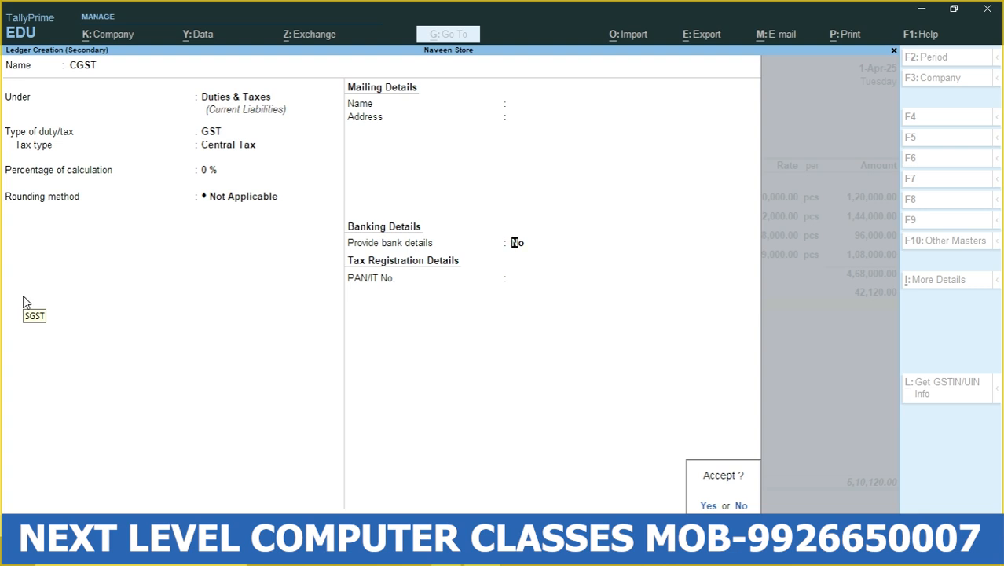
key("Return")
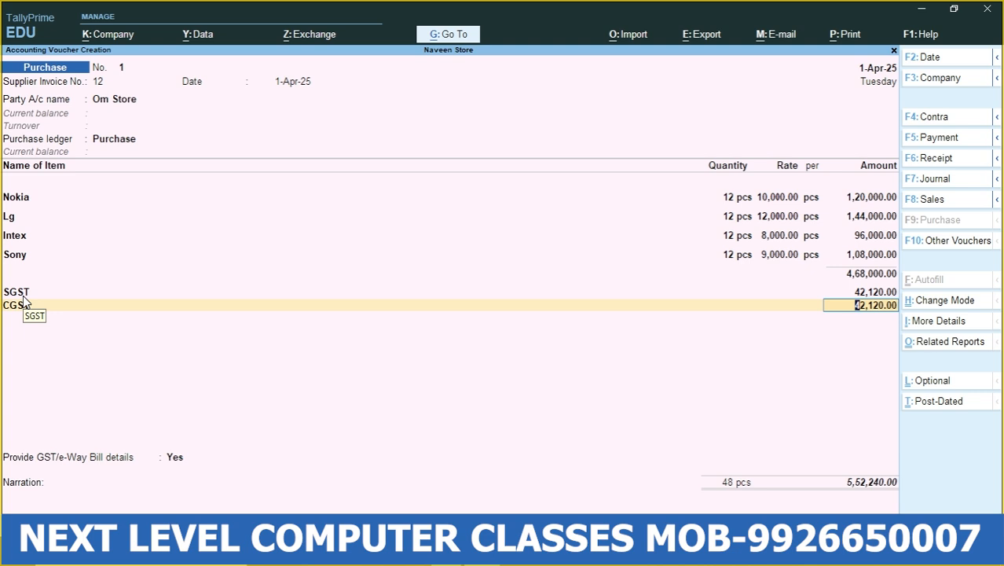
key("Return")
- End the voucher's ledger list and set the option to provide GST/e-Way Bill details to No
key("Return")
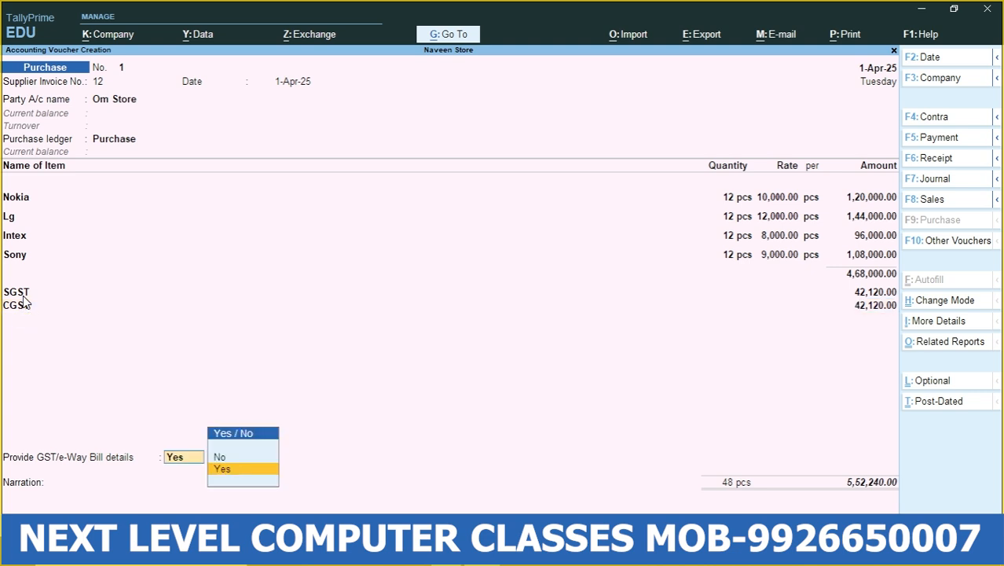
key("Up")
- Accept the bill-wise details for Om Store as New Ref 12 and save the purchase voucher without a narration
key("Return")
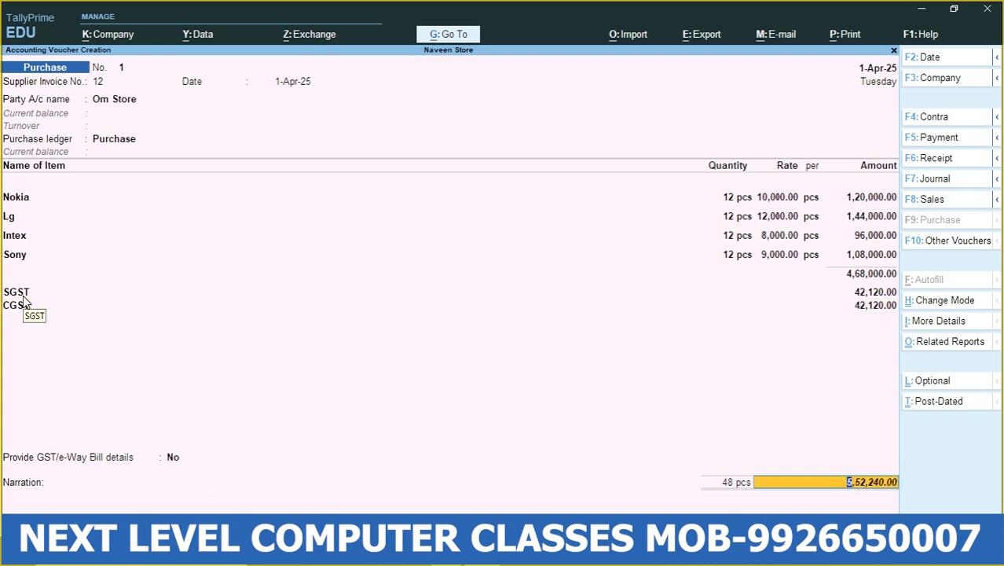
key("Return")
key("Return")
key("Return")
key("Return")
key("Return")
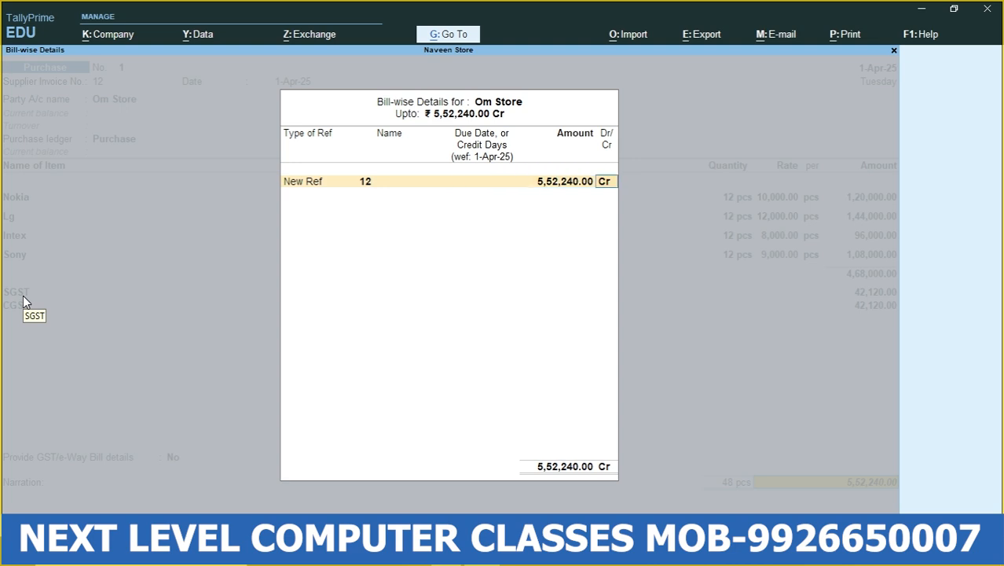
key("Return")
key("Return")
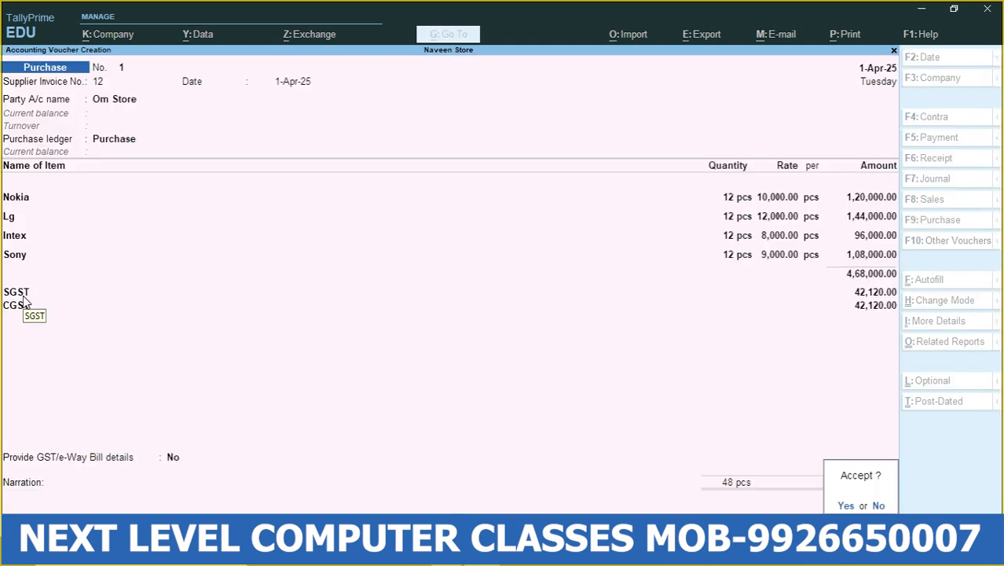
- Leave the blank purchase voucher and open the Day Book from the additional reports
key("Return")
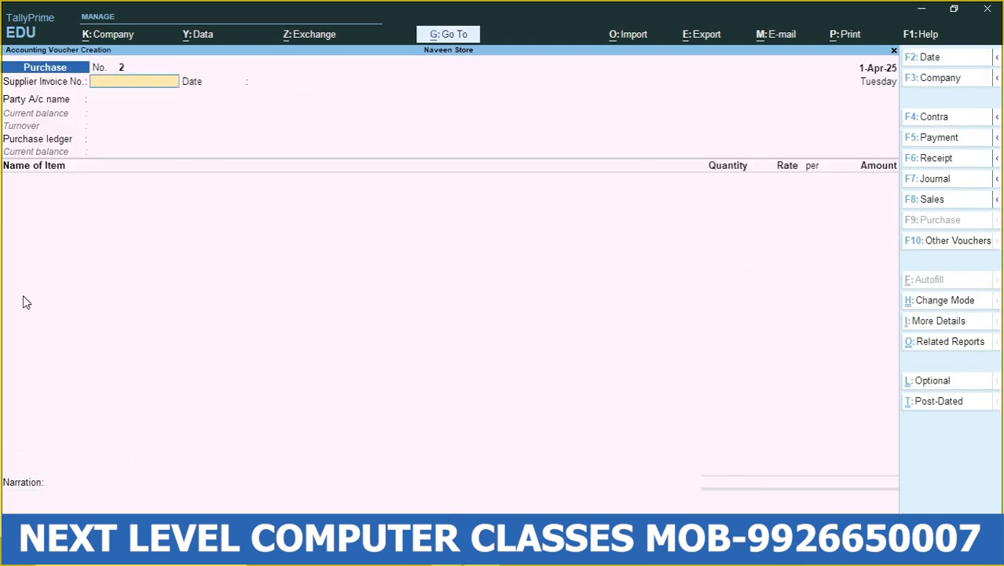
key("Escape")
key("Return")
key("Up")
key("Up")
key("Up")
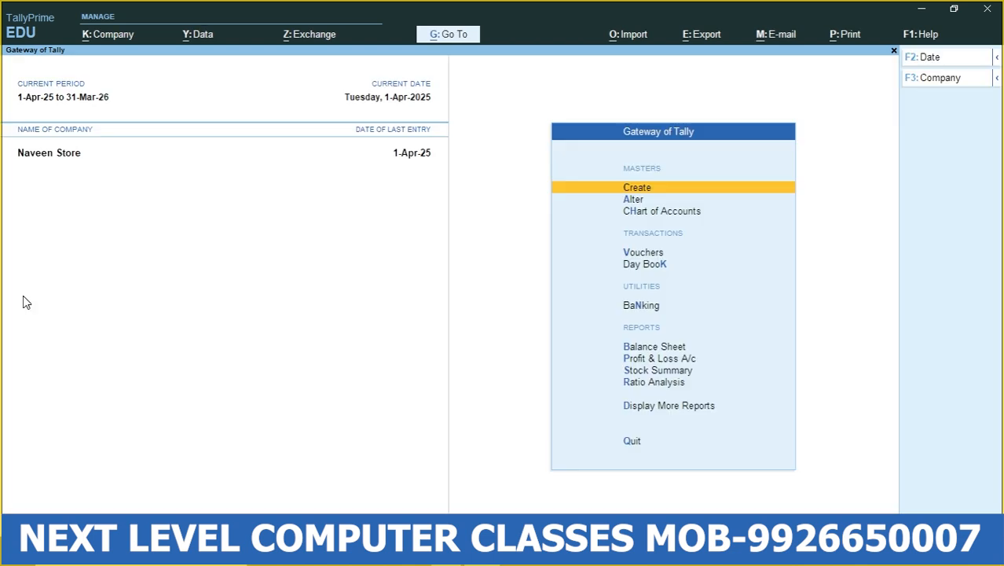
key("Down")
key("Down")
key("Down")
key("Down")
key("Down")
key("Down")
key("Down")
key("Down")
key("Down")
key("Down")
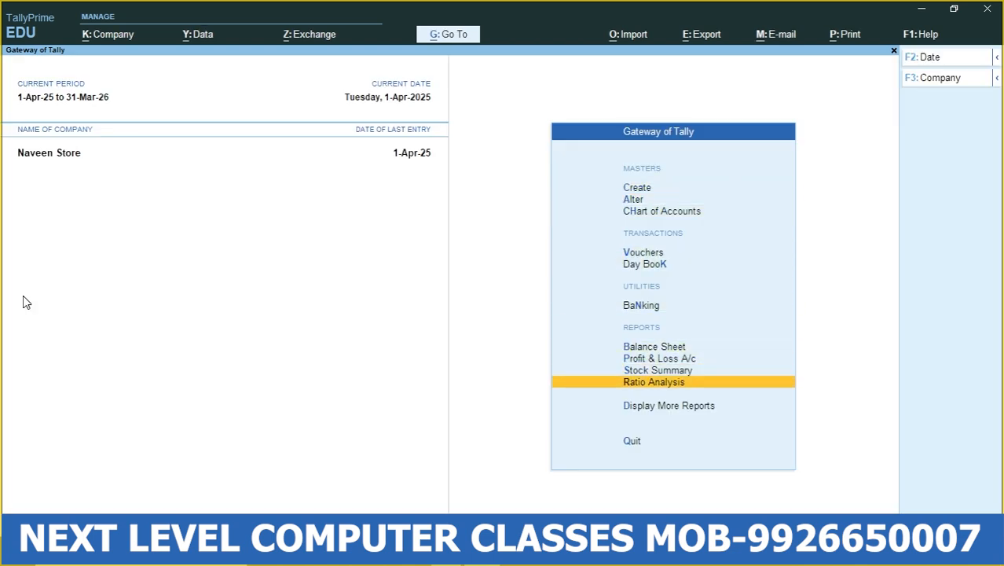
key("Return")
key("Down")
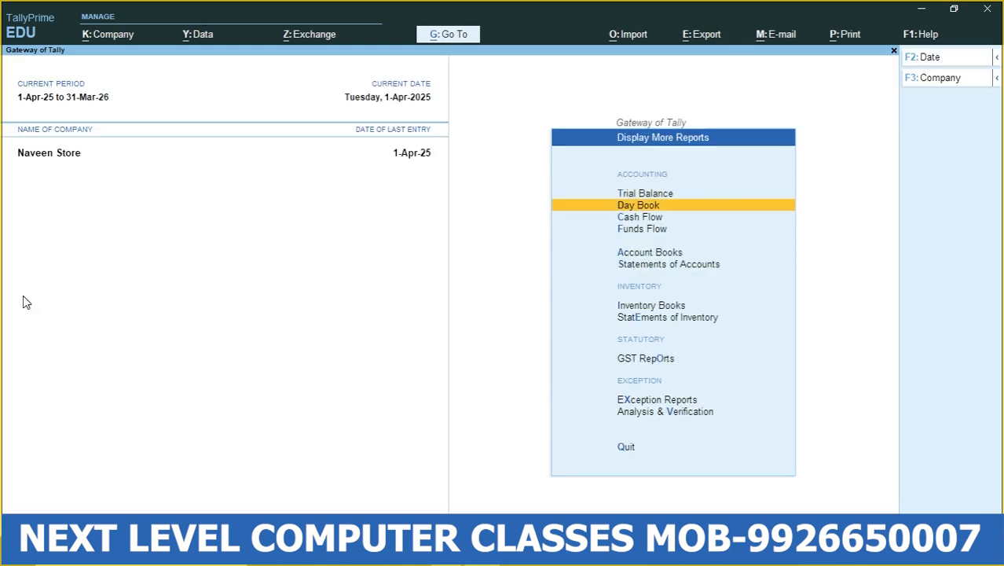
key("Return")
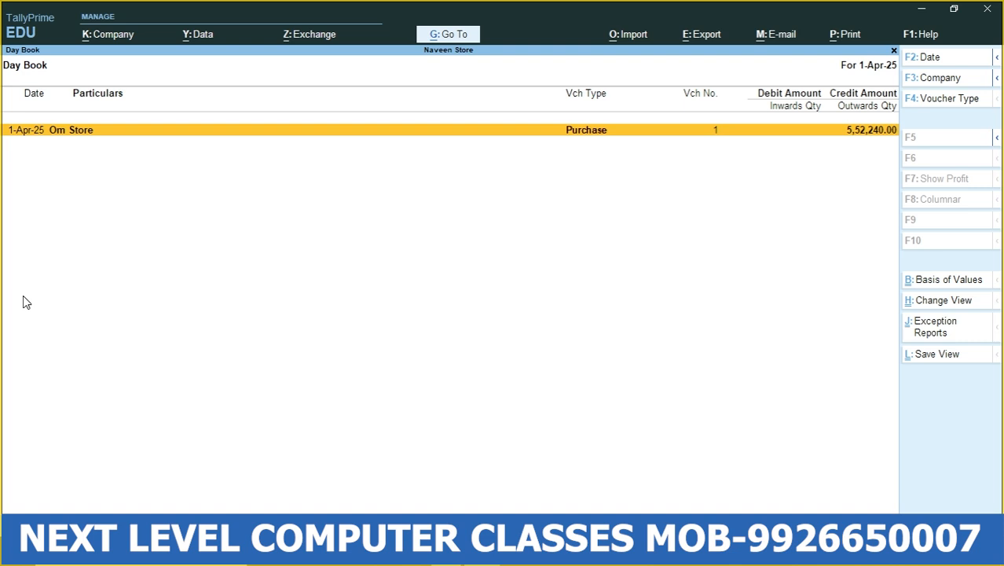
- Open the Om Store purchase voucher from the Day Book and preview its printed invoice
key("Return")
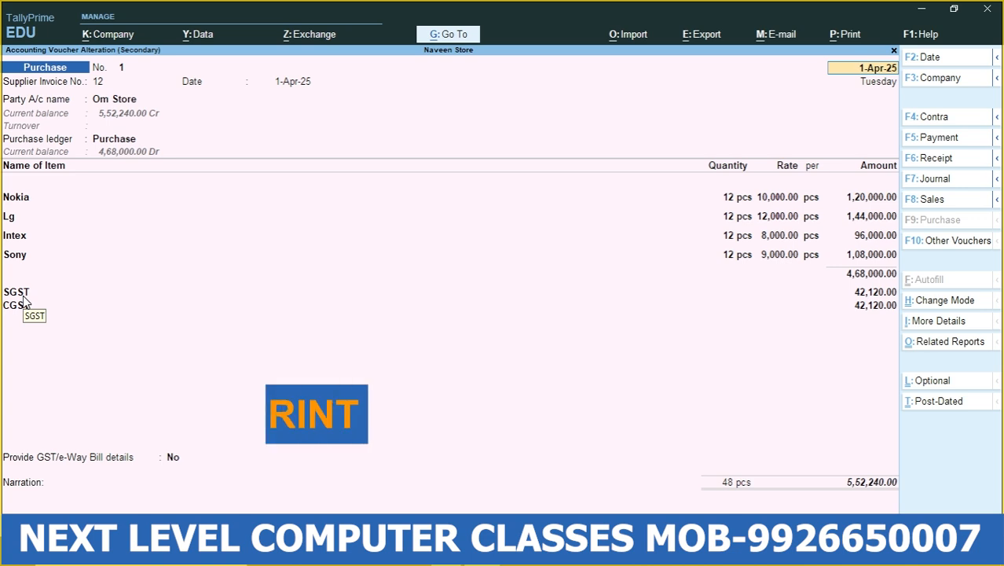
key("alt+p")
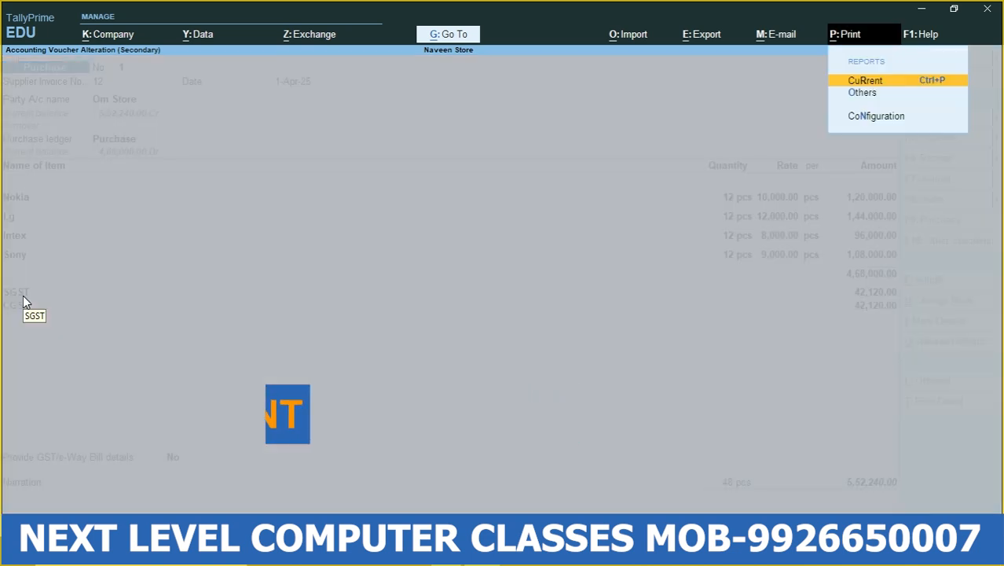
left_click(867, 81)
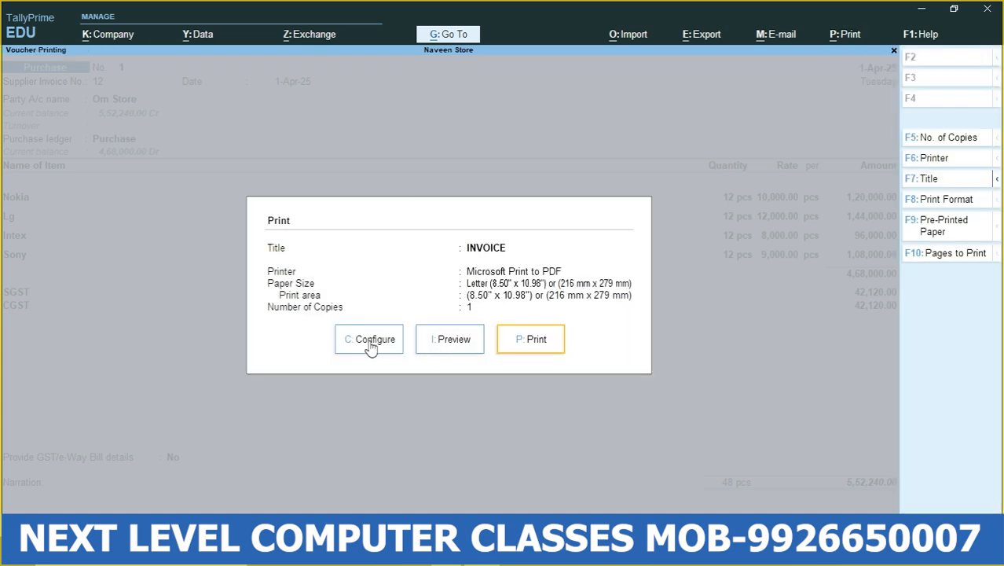
left_click(464, 350)
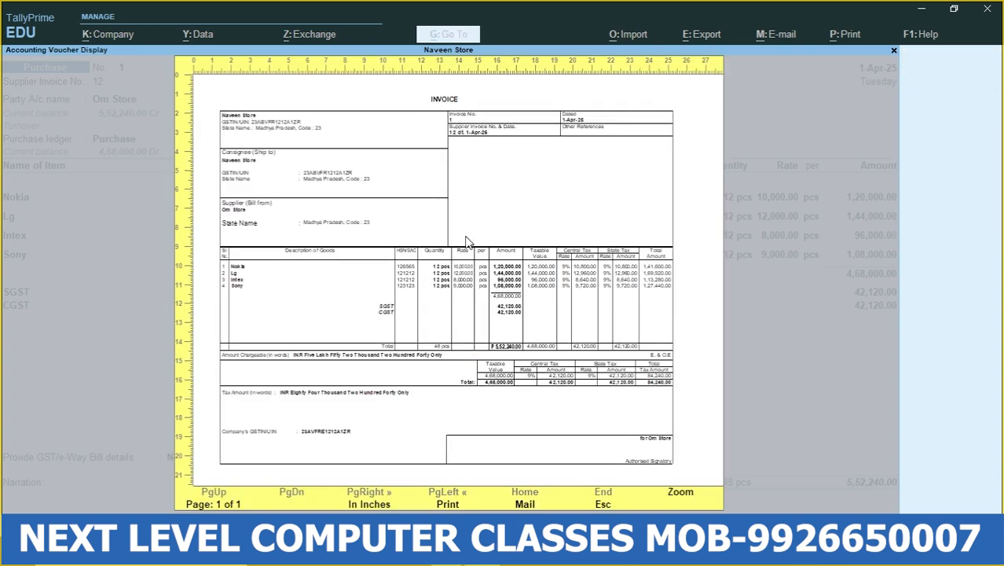
- Zoom in on the invoice preview and examine the party details, items, Central and State Tax columns and tax summary
key("alt+z")
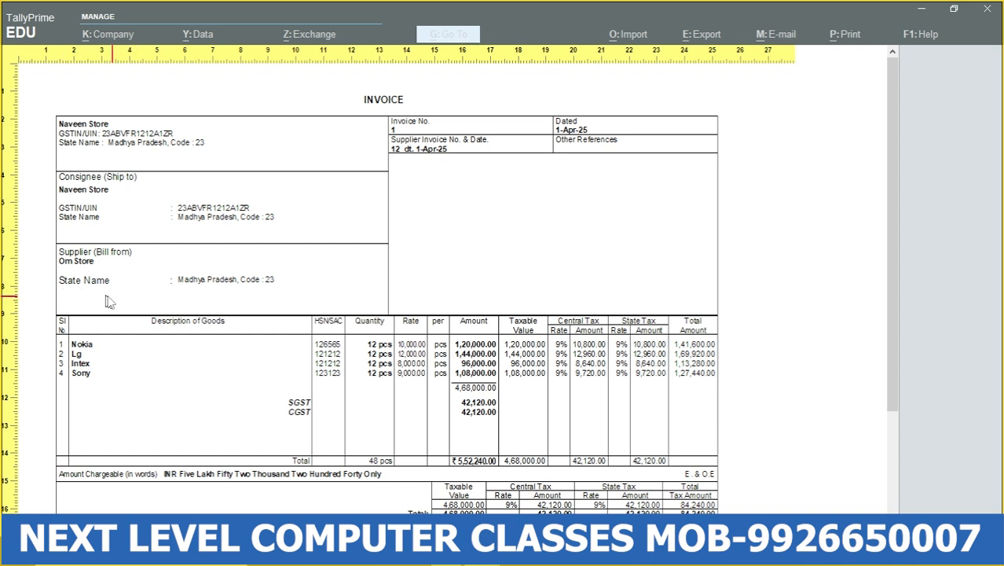
scroll(138, 245, "down", 1)
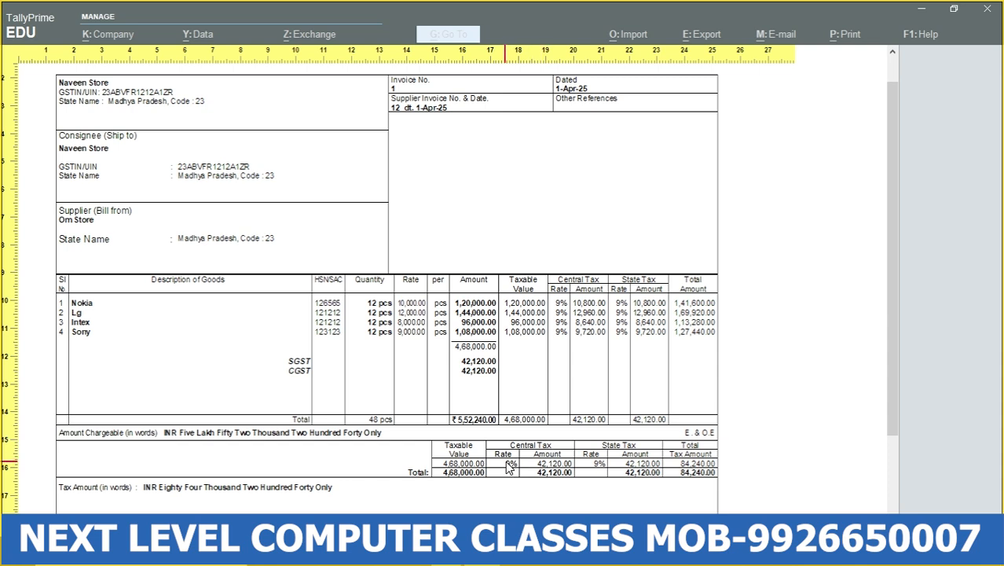
scroll(481, 368, "down", 1)
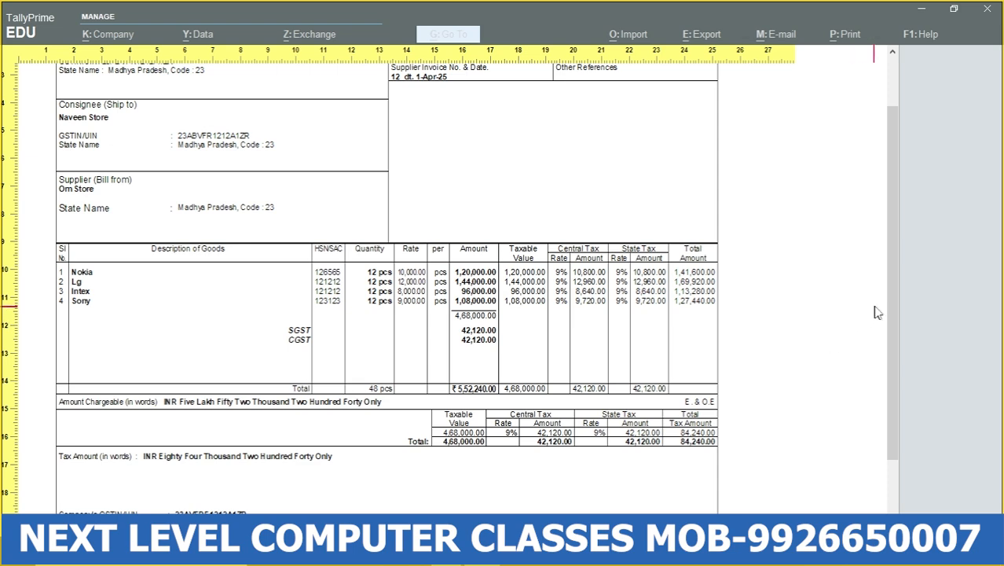
left_click_drag(898, 321, 878, 238)
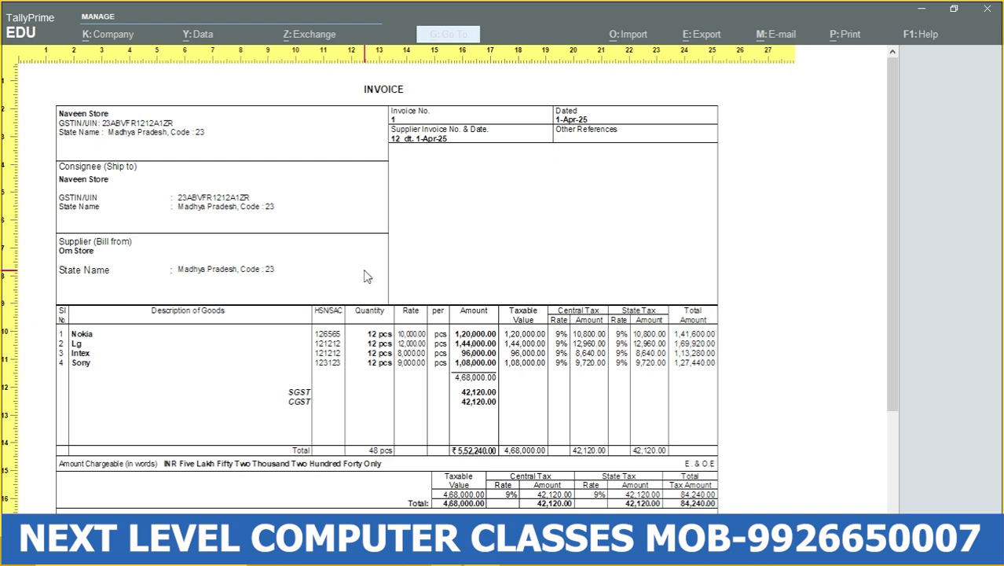
- Close the invoice preview, leave the voucher without changes and return to the Gateway of Tally, staying in the program
key("Escape")
key("Escape")
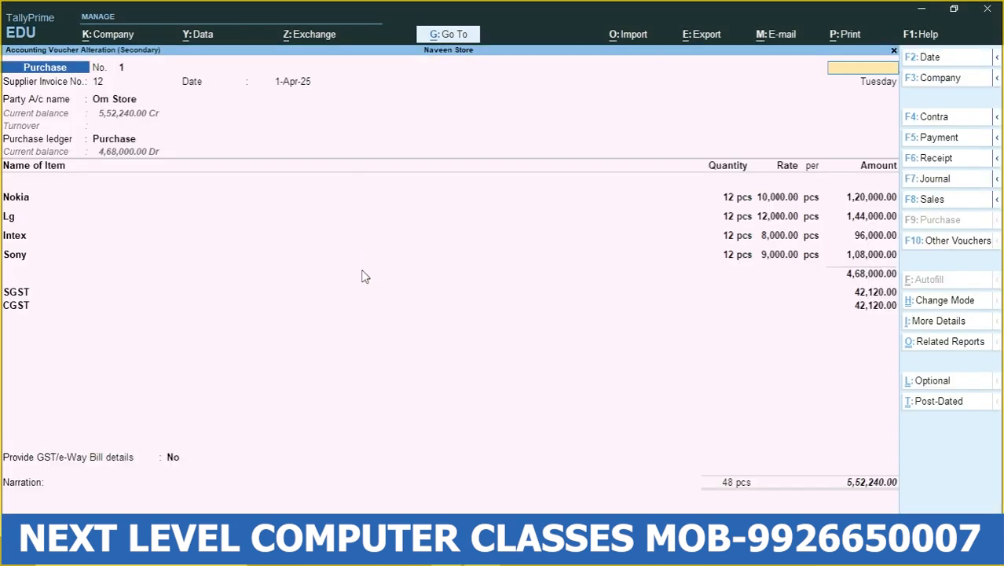
key("Escape")
key("Return")
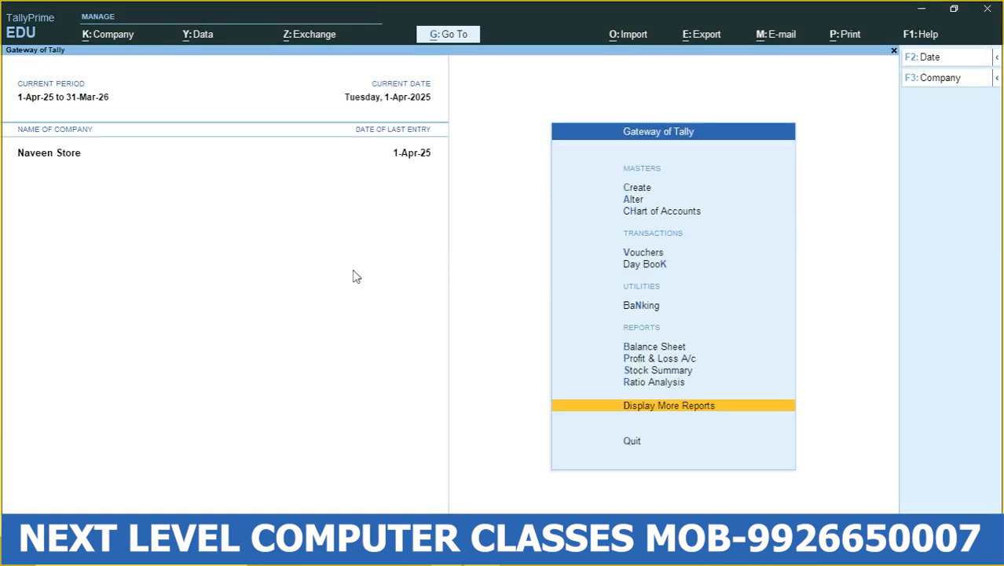
key("Escape")
key("n")
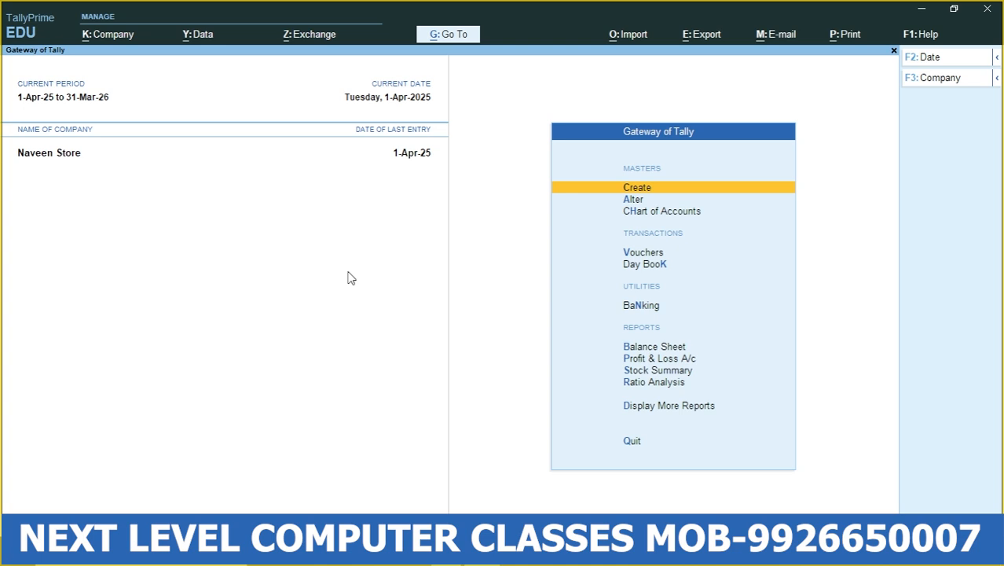